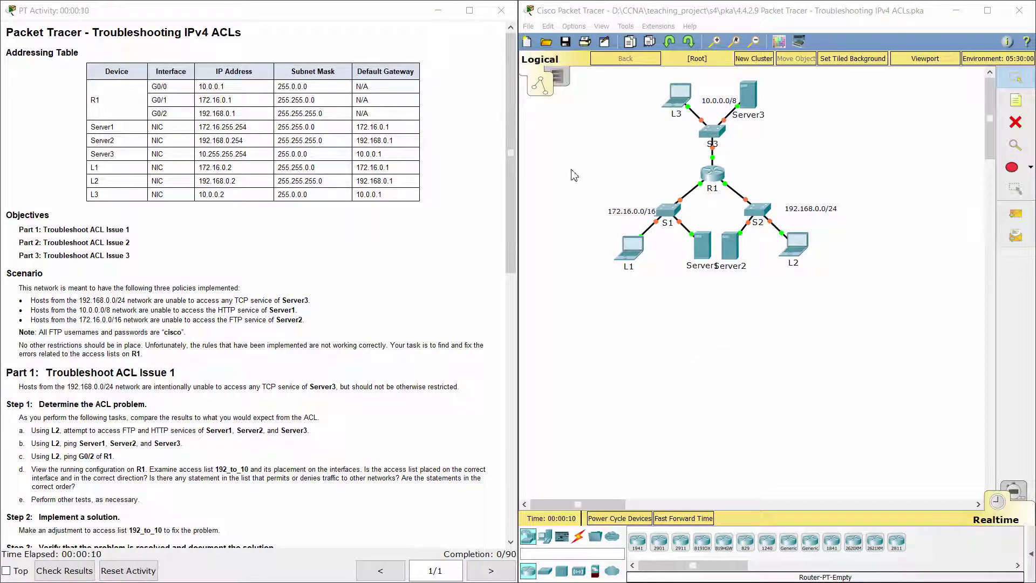
Read the lab's title, addressing table, scenario, FTP credentials note and other restrictions
{"action": "left_click_drag", "start_coordinate": [94, 33], "coordinate": [247, 29]}
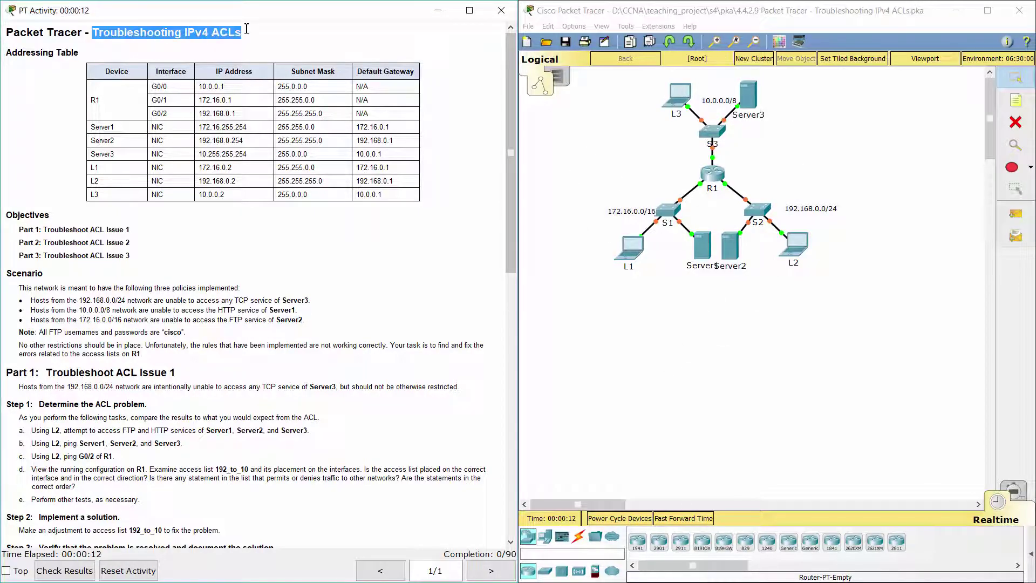
{"action": "left_click_drag", "start_coordinate": [4, 53], "coordinate": [84, 47]}
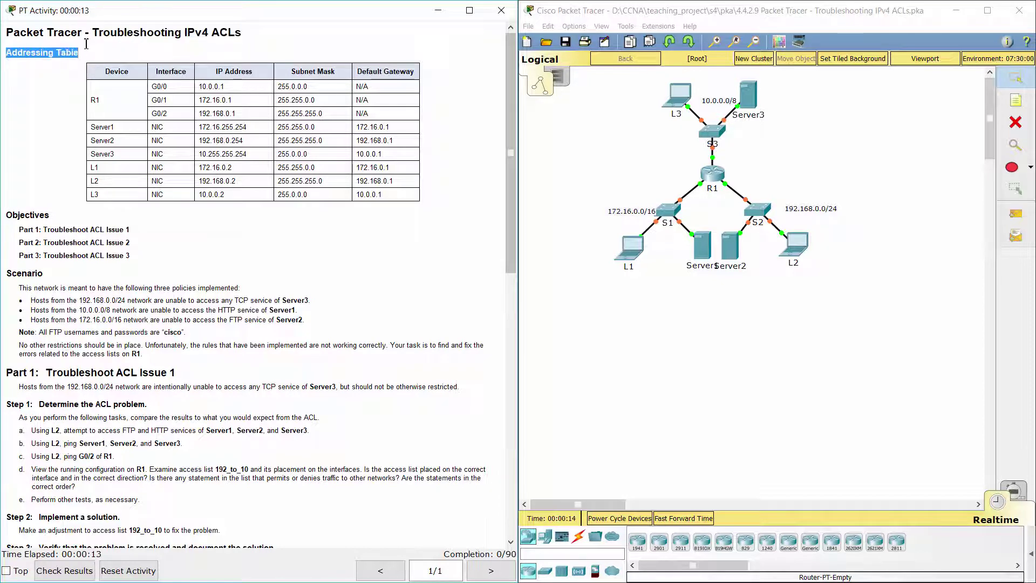
{"action": "left_click", "coordinate": [49, 133]}
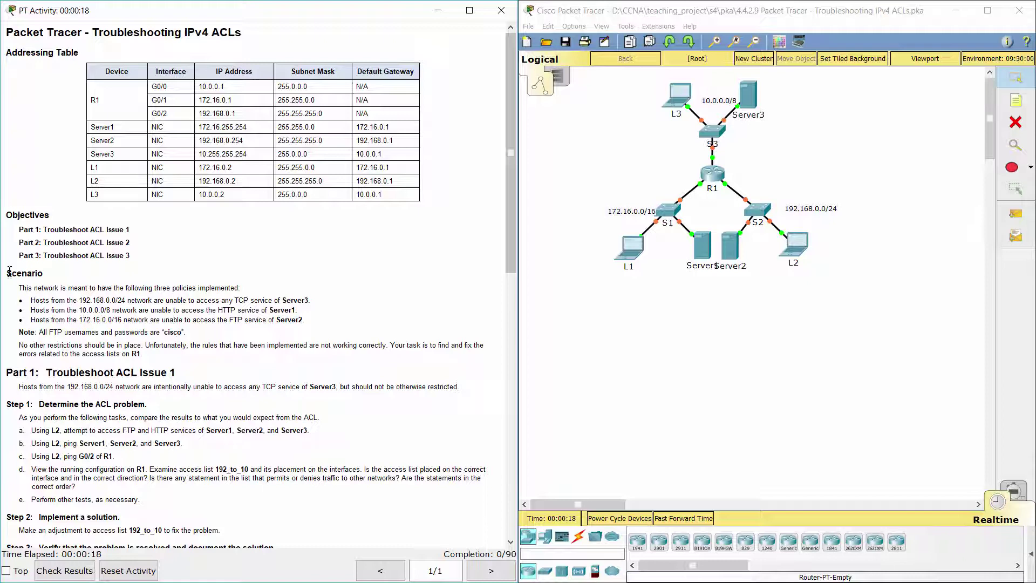
{"action": "left_click_drag", "start_coordinate": [6, 273], "coordinate": [307, 319]}
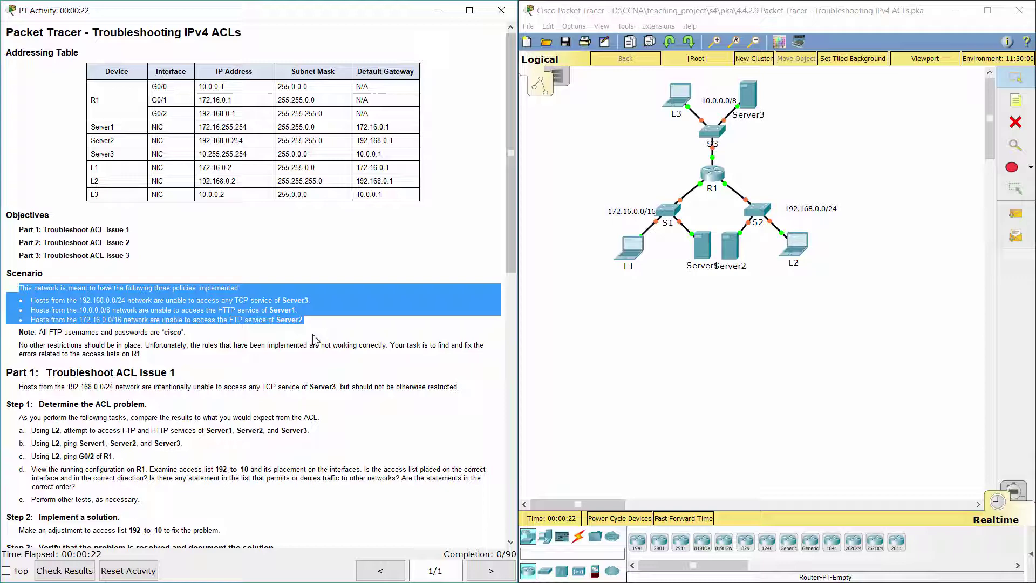
{"action": "left_click", "coordinate": [315, 339]}
{"action": "left_click_drag", "start_coordinate": [19, 332], "coordinate": [189, 333]}
{"action": "left_click", "coordinate": [154, 355]}
{"action": "left_click_drag", "start_coordinate": [10, 358], "coordinate": [147, 358]}
{"action": "left_click", "coordinate": [150, 359]}
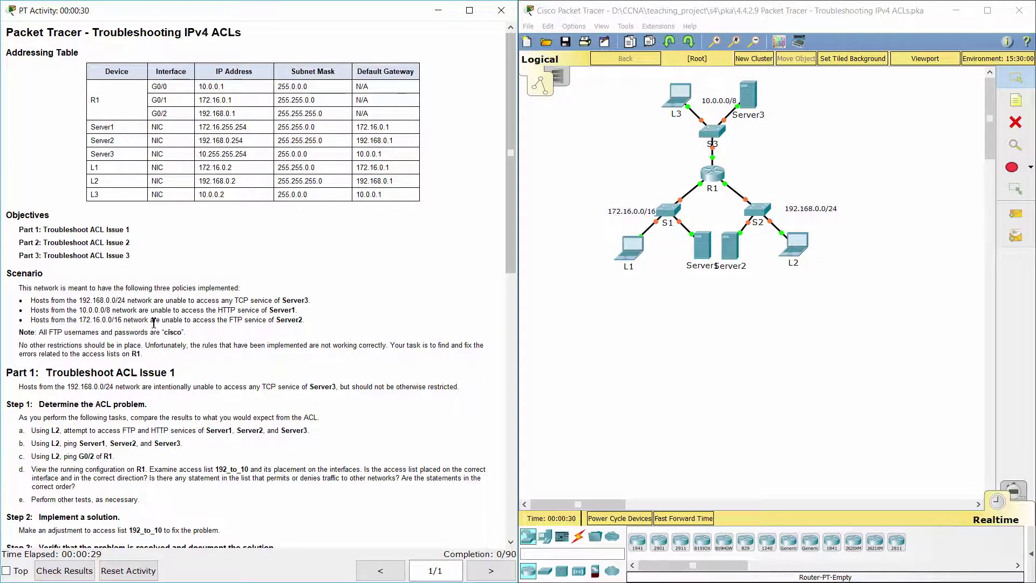
{"action": "scroll", "coordinate": [154, 323], "scroll_direction": "down", "scroll_amount": 10}
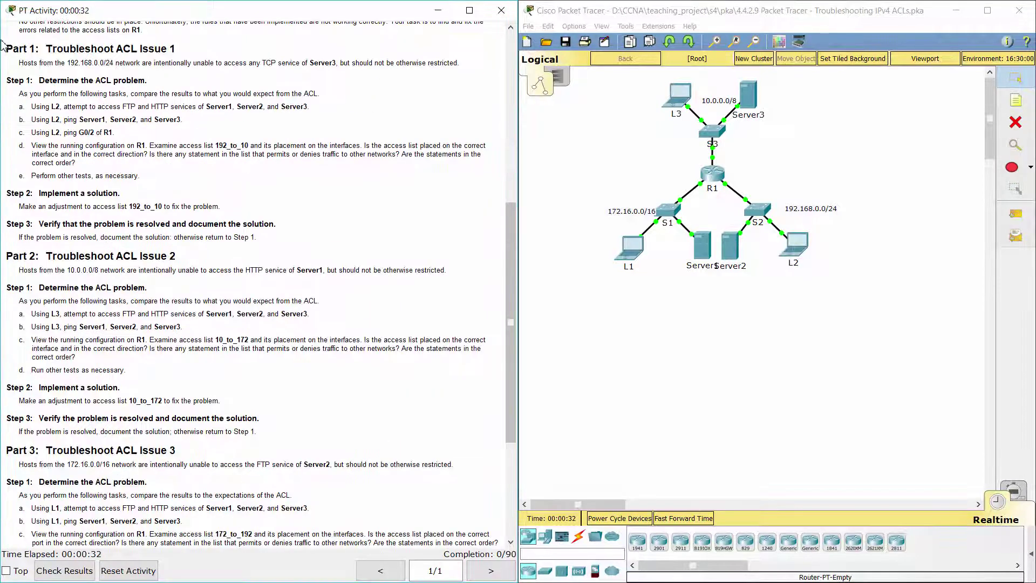
{"action": "scroll", "coordinate": [20, 73], "scroll_direction": "up", "scroll_amount": 2}
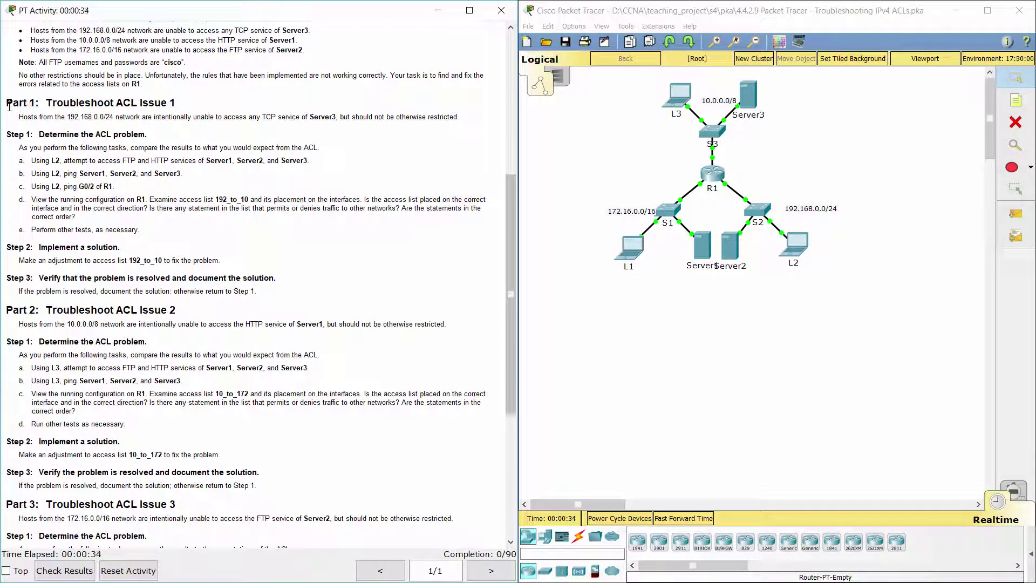
Read the Part 1, Step 1 task about running FTP and HTTP tests
{"action": "left_click_drag", "start_coordinate": [10, 107], "coordinate": [194, 108]}
{"action": "left_click", "coordinate": [100, 135]}
{"action": "left_click_drag", "start_coordinate": [7, 133], "coordinate": [158, 132]}
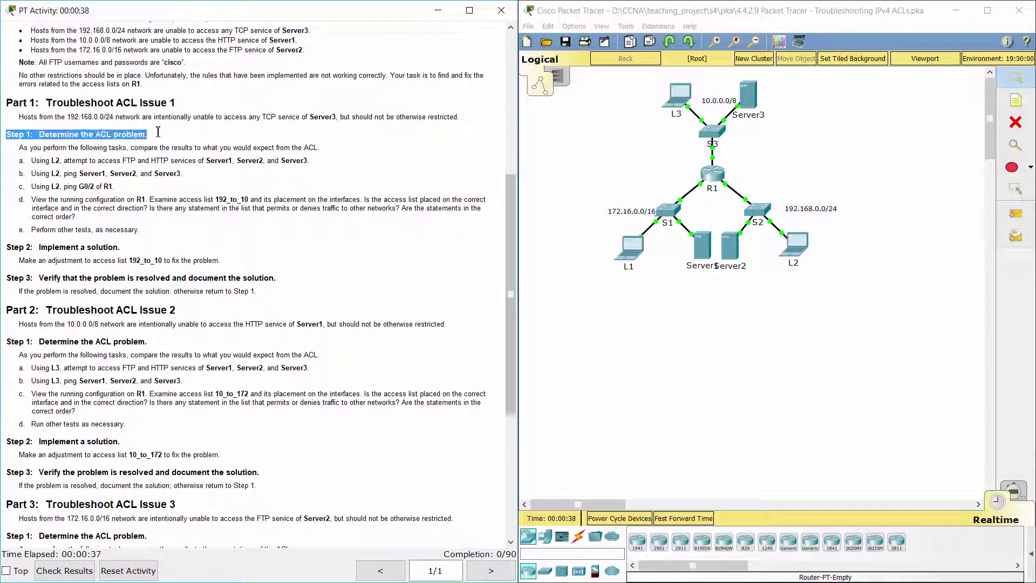
{"action": "left_click", "coordinate": [168, 139]}
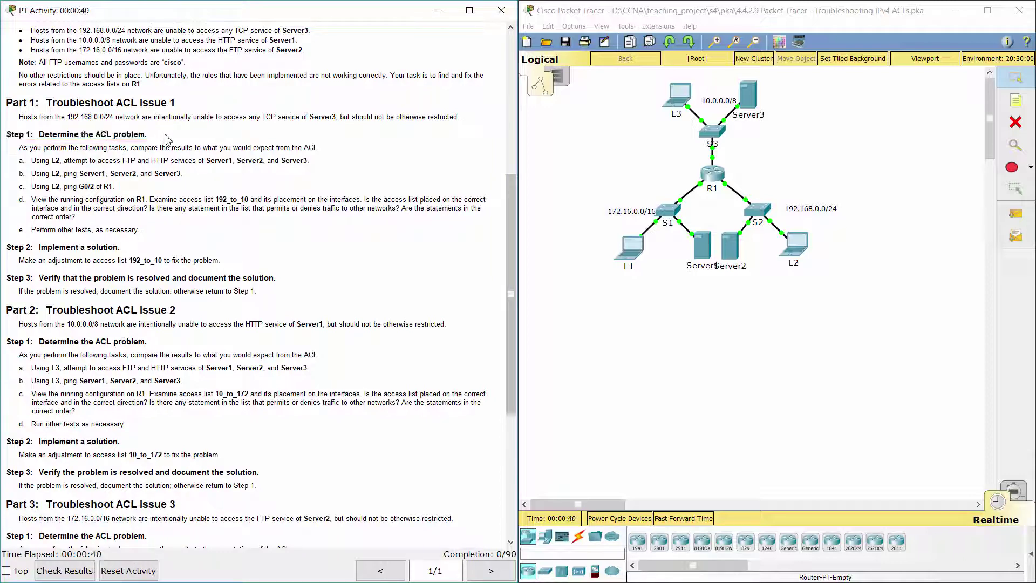
{"action": "left_click_drag", "start_coordinate": [19, 160], "coordinate": [323, 161]}
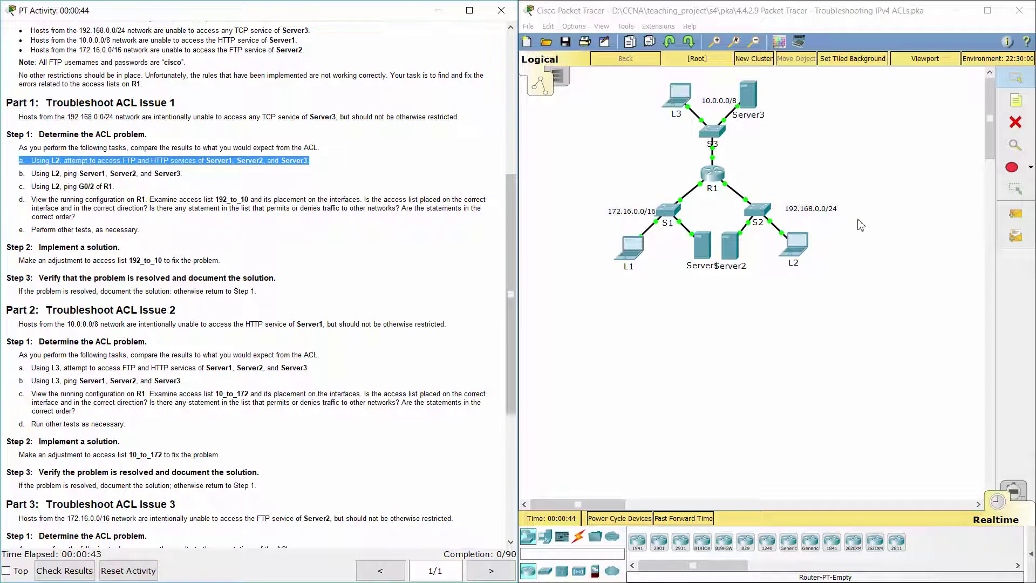
From L2's command prompt, run ftp to 10.255.255.254 and 172.16.255.254; both time out
{"action": "left_click", "coordinate": [794, 244]}
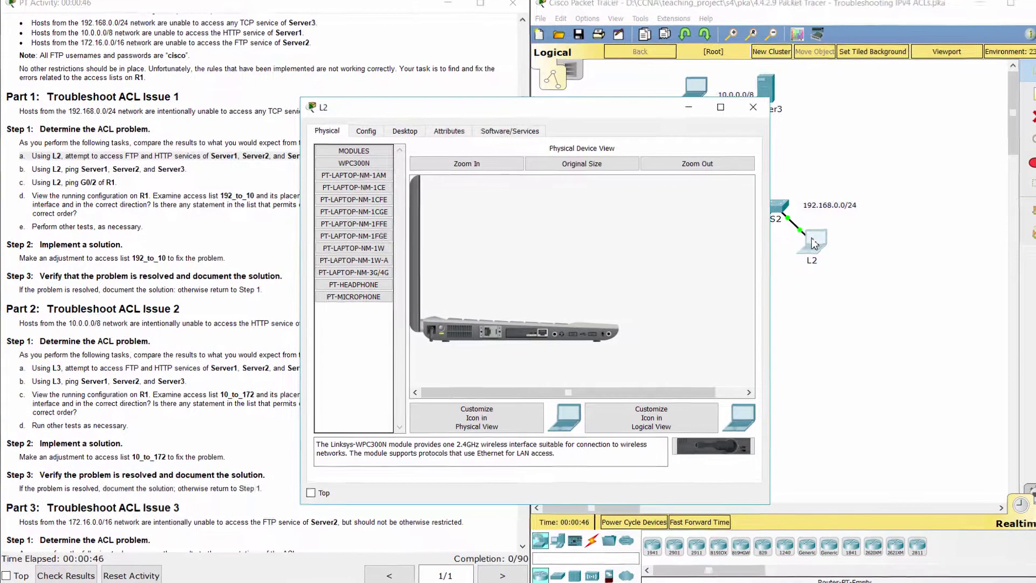
{"action": "left_click", "coordinate": [404, 131]}
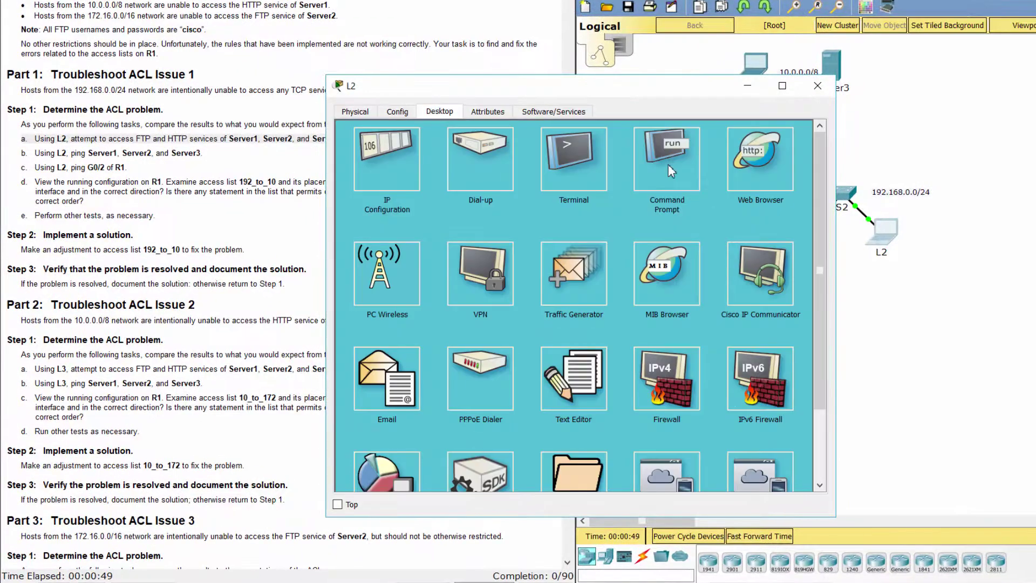
{"action": "left_click", "coordinate": [669, 170]}
{"action": "type", "text": "ftp"}
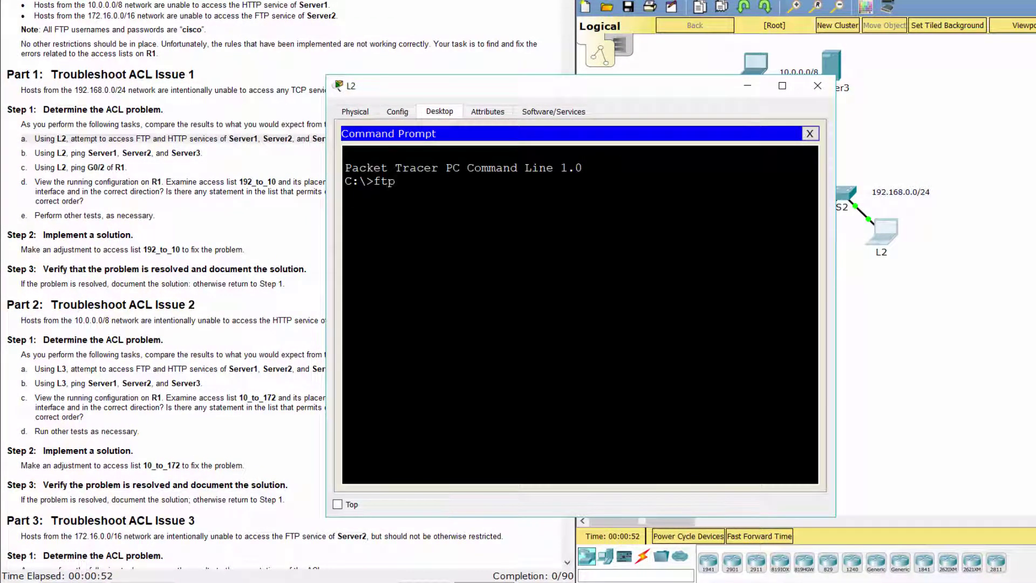
{"action": "type", "text": " 10.255.255.254"}
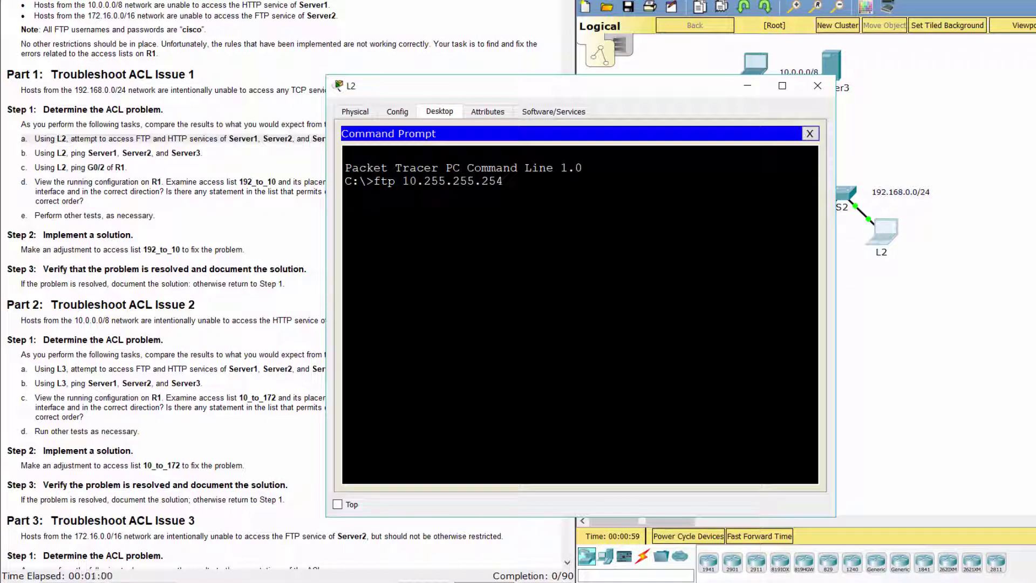
{"action": "key", "text": "Return"}
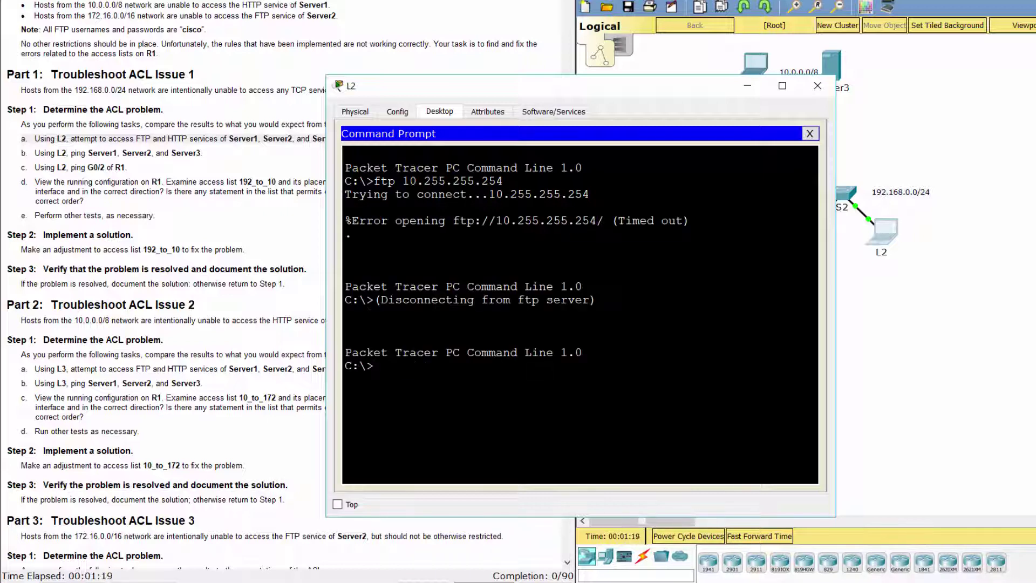
{"action": "type", "text": "ftp 172.16.255.254"}
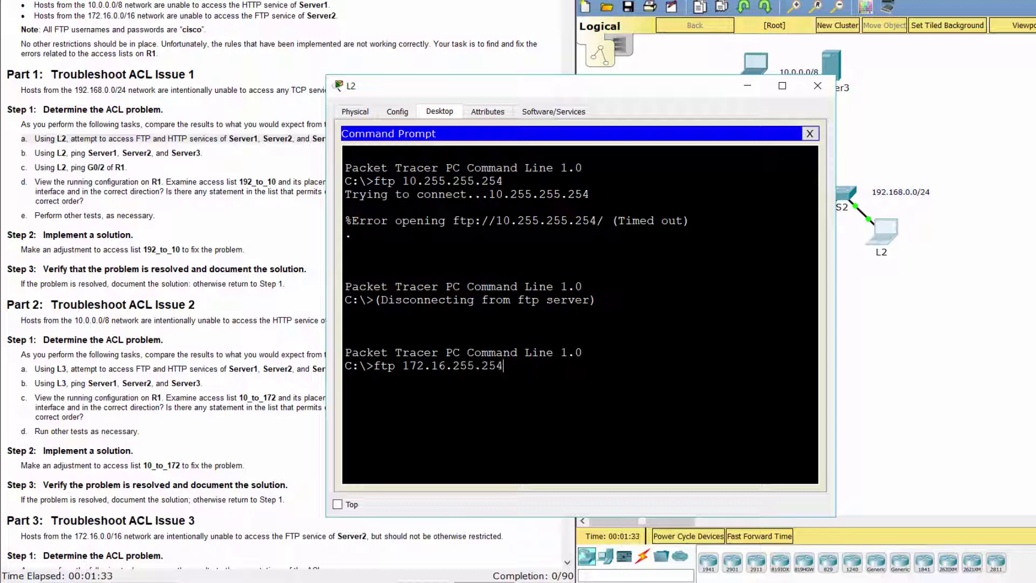
{"action": "key", "text": "Return"}
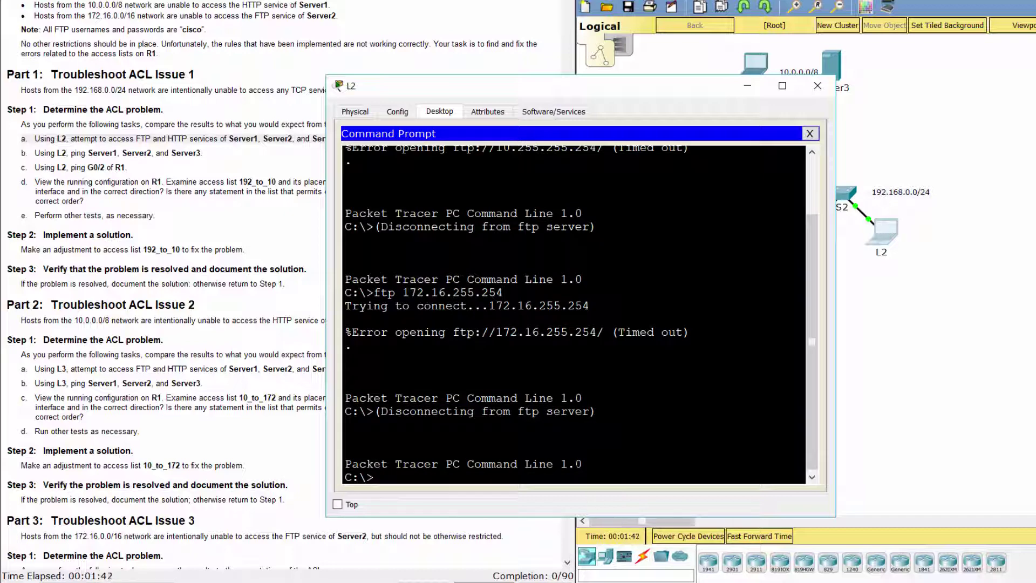
Browse from L2 to 10.255.255.254 and note the Request Timeout
{"action": "left_click", "coordinate": [810, 133]}
{"action": "left_click", "coordinate": [778, 156]}
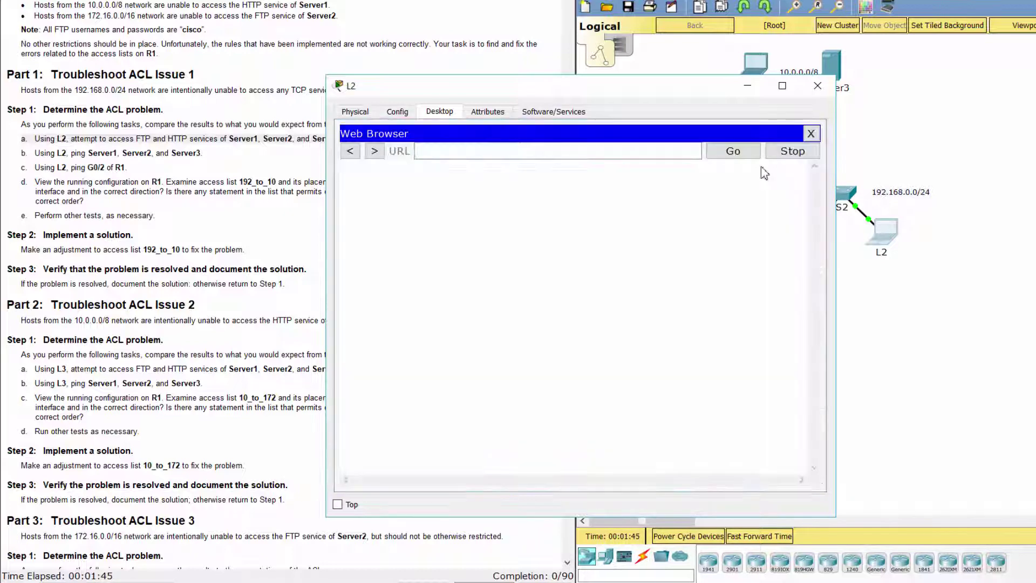
{"action": "type", "text": "1"}
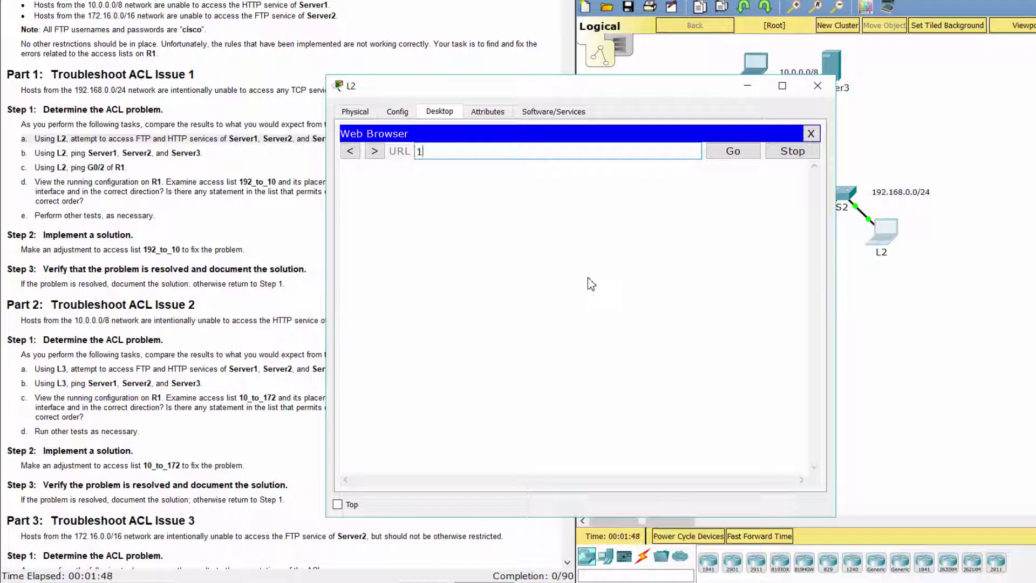
{"action": "type", "text": "0.255.255.254"}
{"action": "key", "text": "Return"}
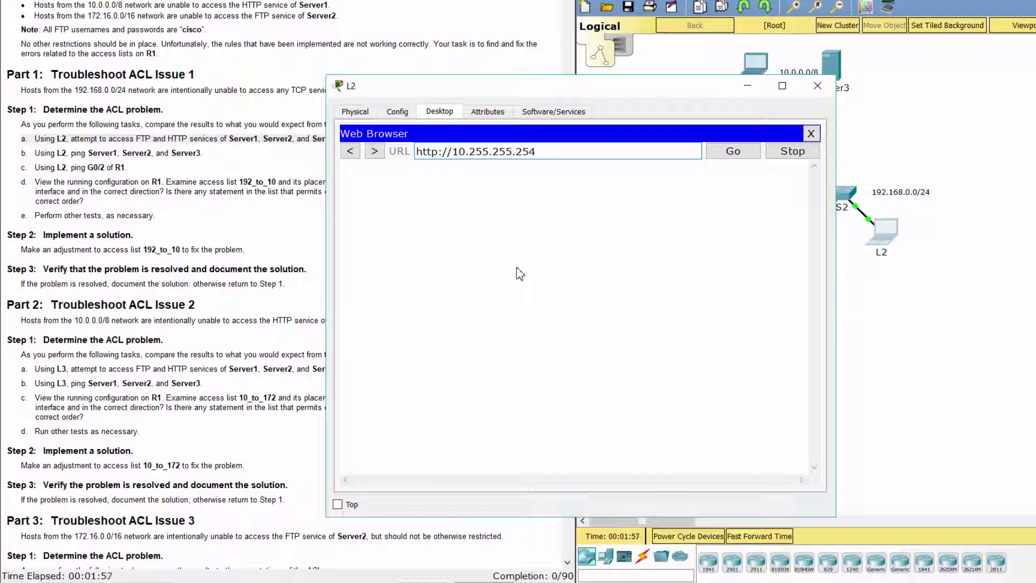
{"action": "left_click_drag", "start_coordinate": [430, 173], "coordinate": [321, 170]}
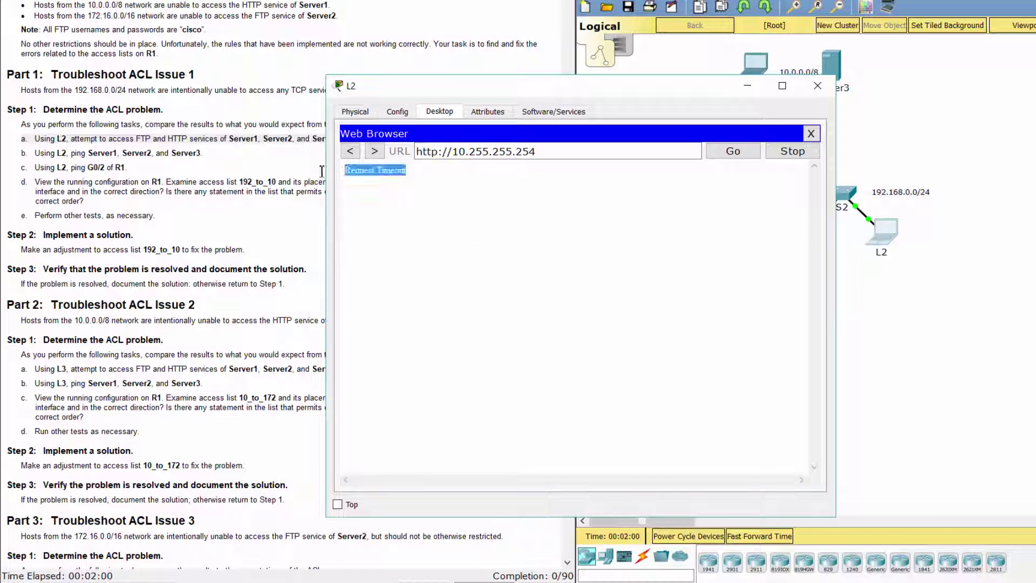
{"action": "left_click", "coordinate": [725, 150]}
Browse from L2 to 172.16.255.254, which also returns Request Timeout
{"action": "left_click", "coordinate": [811, 134]}
{"action": "left_click", "coordinate": [784, 165]}
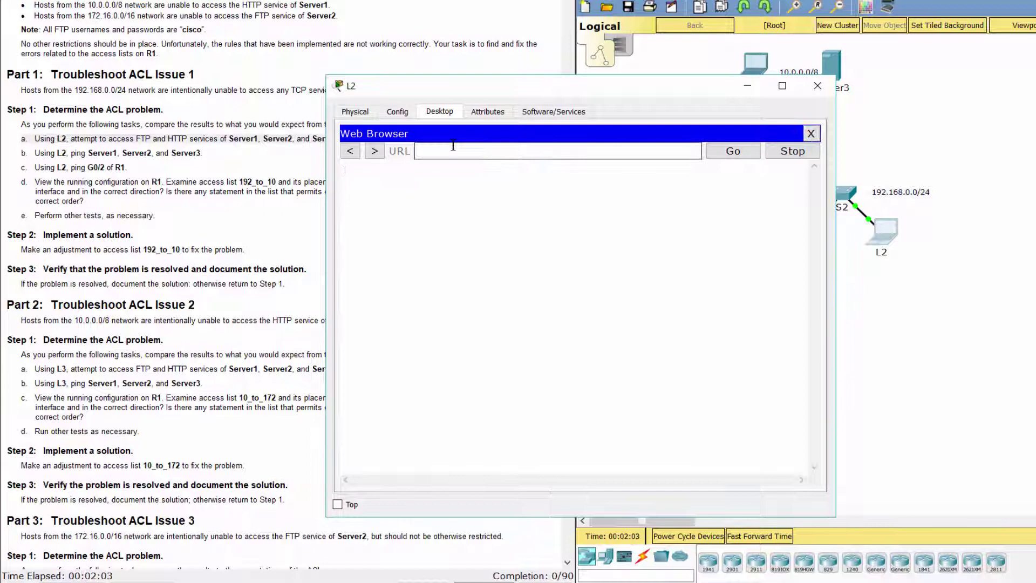
{"action": "left_click", "coordinate": [453, 151]}
{"action": "type", "text": "172.16.255.254"}
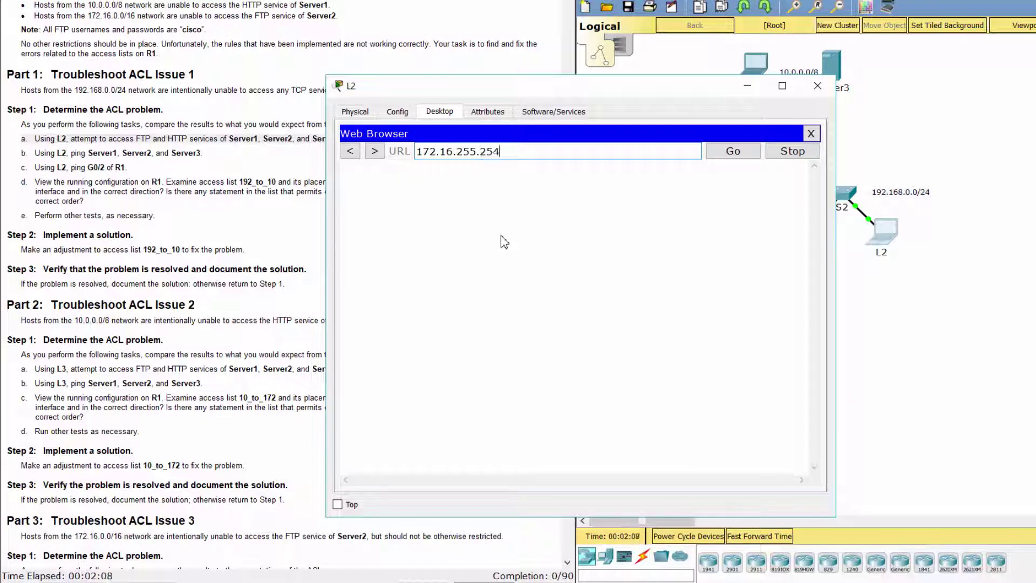
{"action": "key", "text": "Return"}
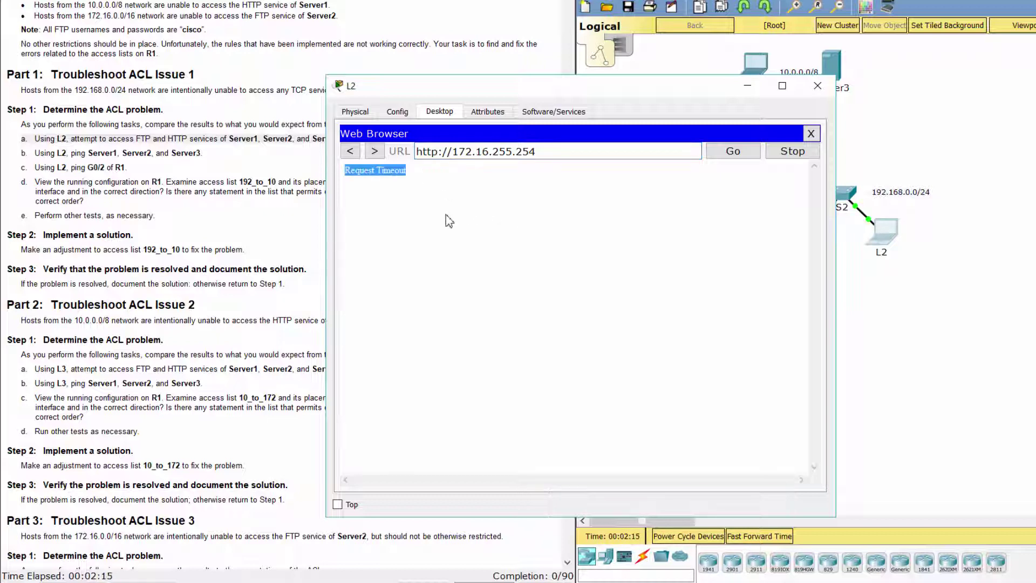
{"action": "left_click_drag", "start_coordinate": [22, 153], "coordinate": [213, 150]}
{"action": "left_click", "coordinate": [828, 266]}
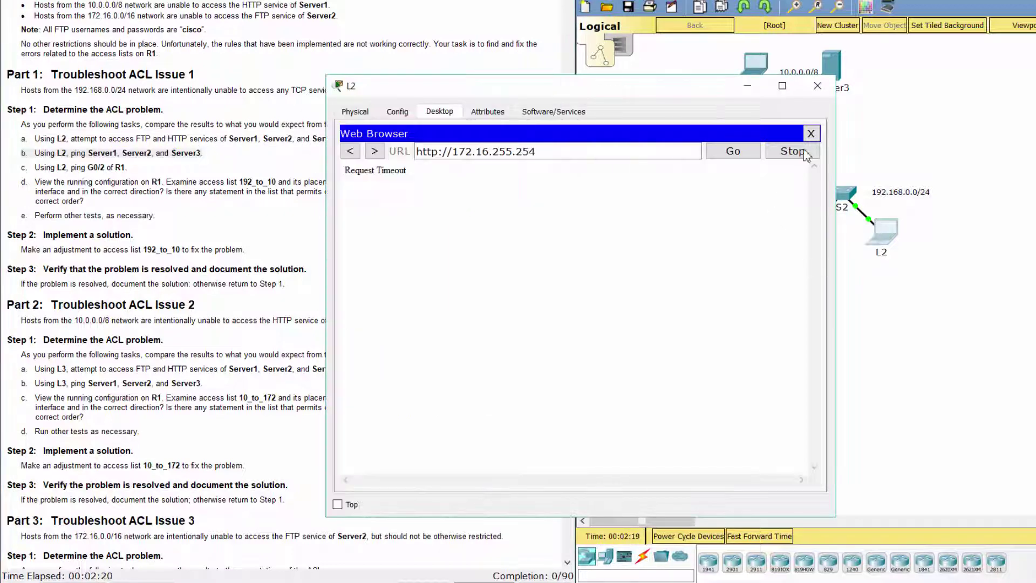
From L2's command prompt, ping 10.255.255.254 and 172.16.255.254; both are unreachable
{"action": "left_click", "coordinate": [811, 134]}
{"action": "left_click", "coordinate": [696, 164]}
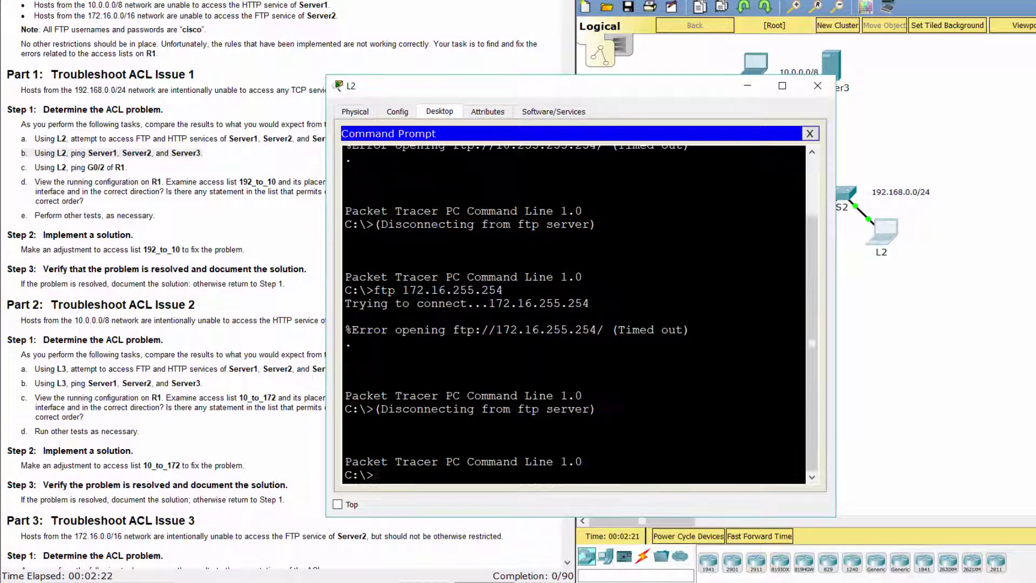
{"action": "type", "text": "ping 10.255.255.254"}
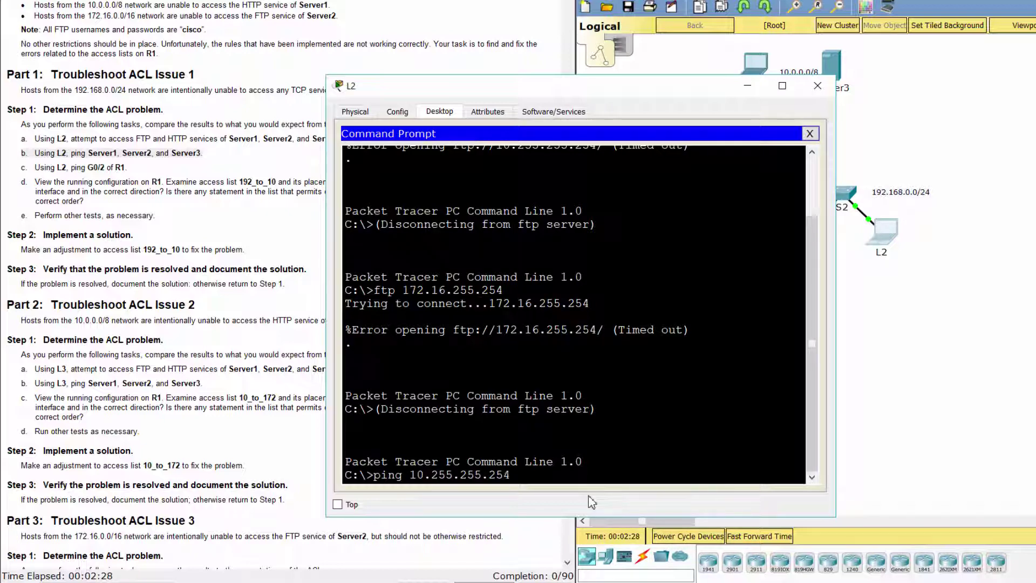
{"action": "key", "text": "Return"}
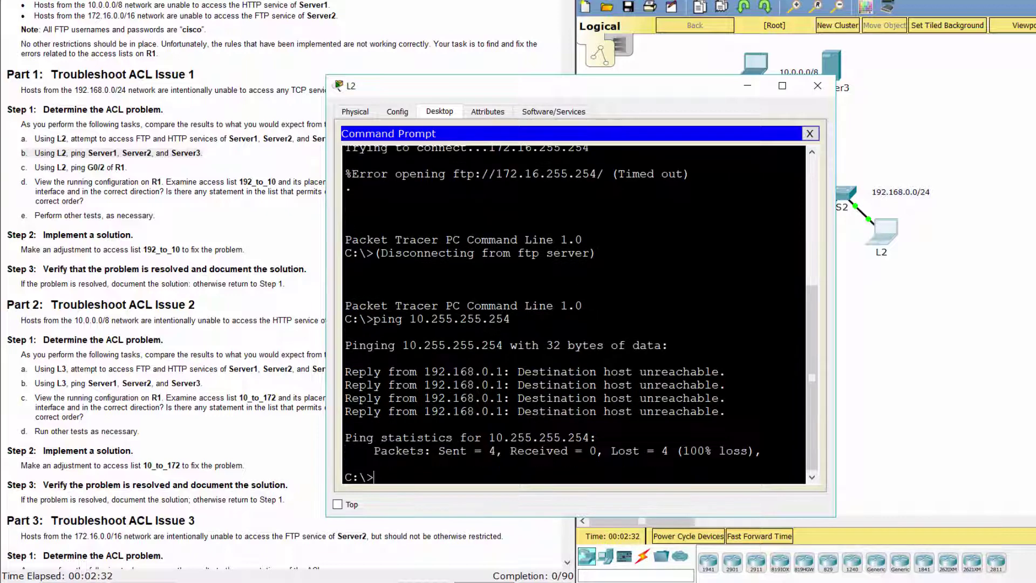
{"action": "type", "text": "ping 172.16.255.254"}
{"action": "key", "text": "Return"}
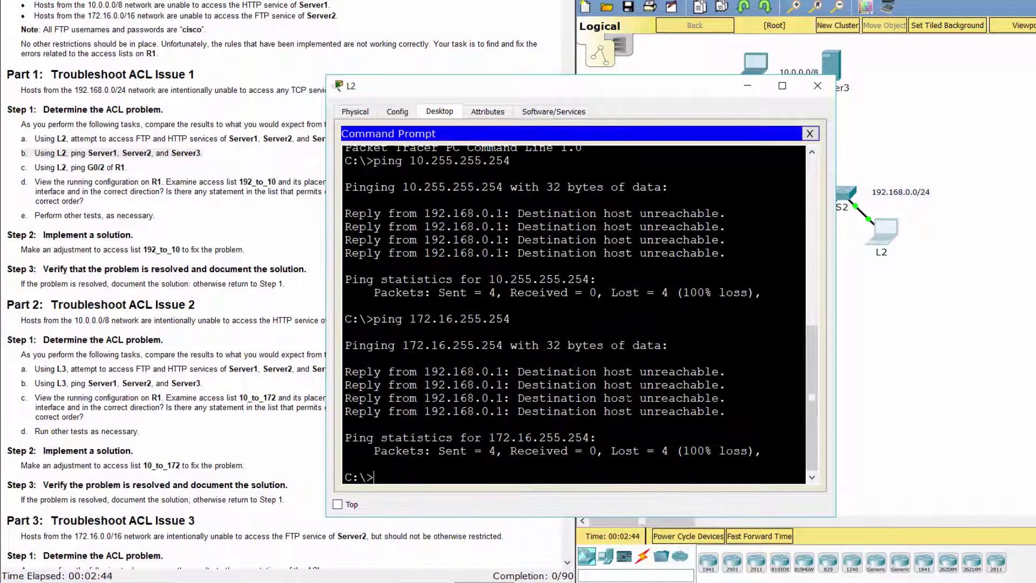
Look up R1's G0/2 address and ping 192.168.0.1 from L2, getting Destination host unreachable
{"action": "left_click_drag", "start_coordinate": [20, 168], "coordinate": [158, 170]}
{"action": "scroll", "coordinate": [200, 264], "scroll_direction": "up", "scroll_amount": 5}
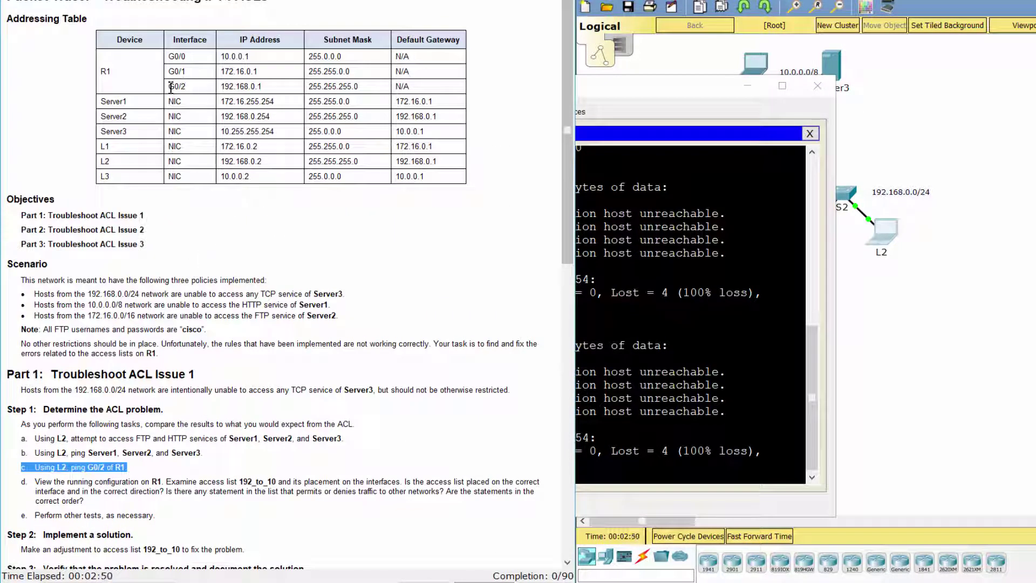
{"action": "left_click_drag", "start_coordinate": [173, 89], "coordinate": [249, 79]}
{"action": "left_click", "coordinate": [250, 79]}
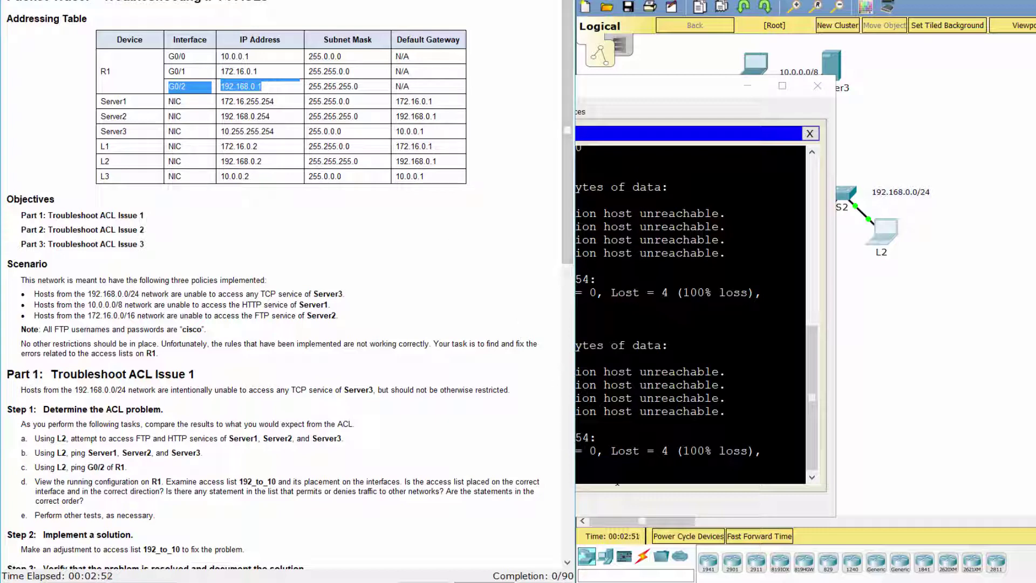
{"action": "left_click", "coordinate": [609, 505]}
{"action": "type", "text": "pin"}
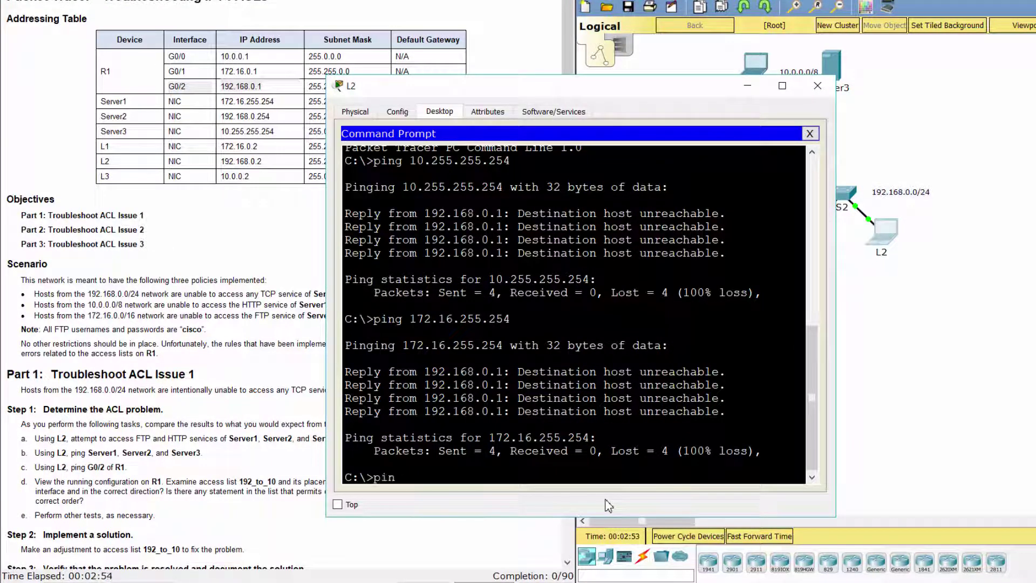
{"action": "type", "text": "g 192.168.0.1"}
{"action": "key", "text": "Return"}
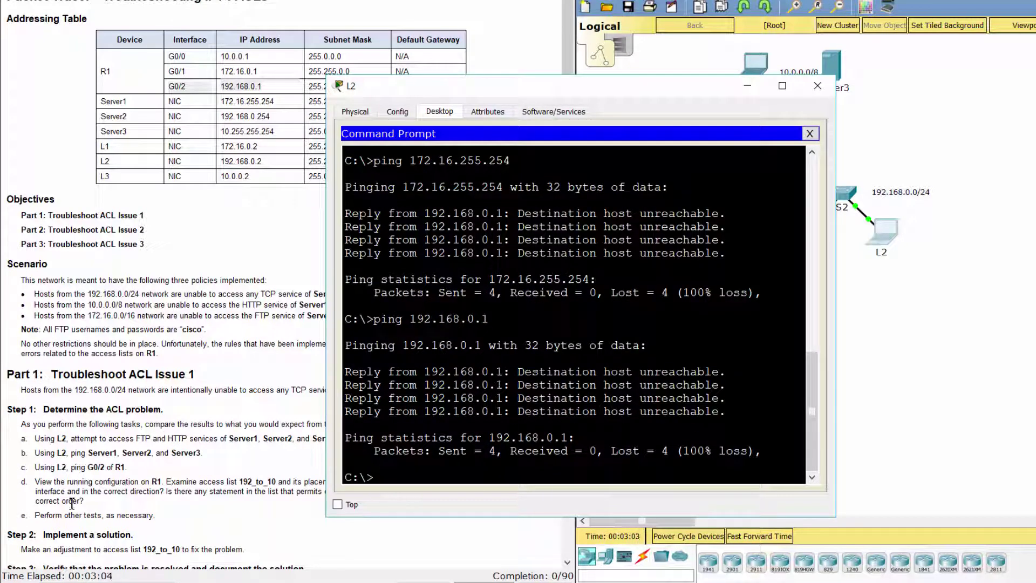
{"action": "left_click_drag", "start_coordinate": [16, 482], "coordinate": [83, 502]}
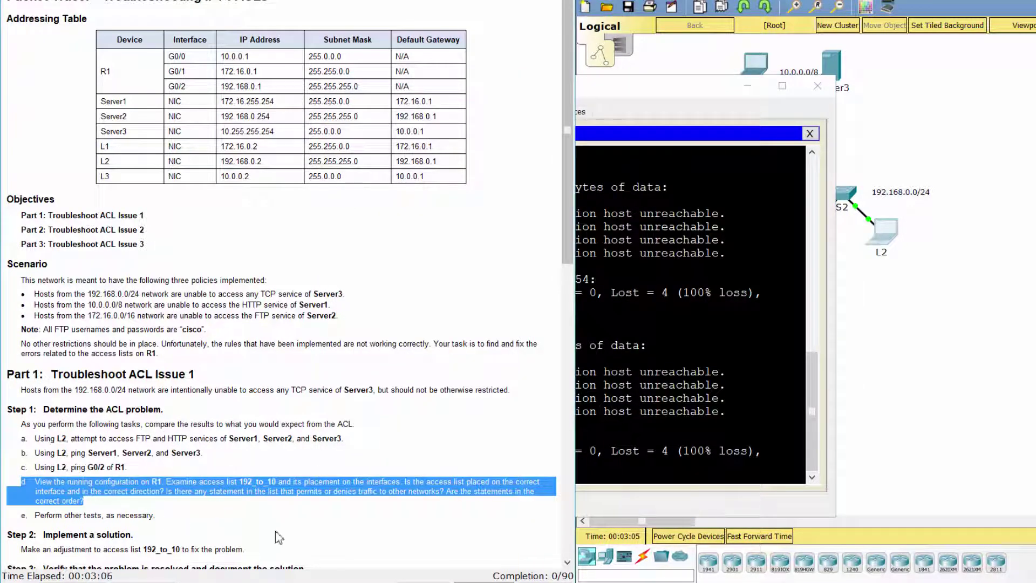
Open R1's CLI, enter enable mode and run show run
{"action": "left_click", "coordinate": [958, 299]}
{"action": "left_click", "coordinate": [798, 168]}
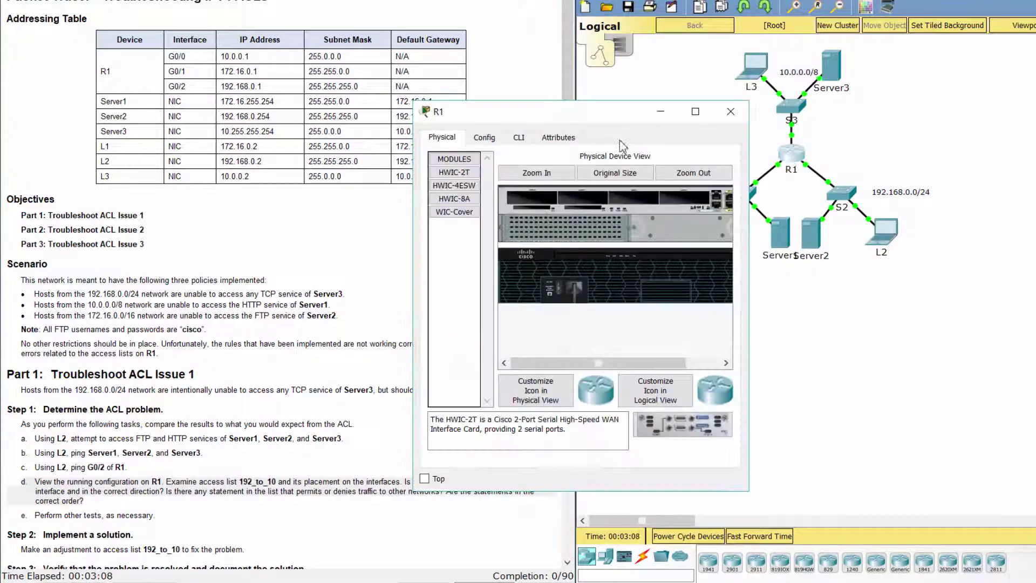
{"action": "left_click_drag", "start_coordinate": [621, 111], "coordinate": [594, 28]}
{"action": "left_click_drag", "start_coordinate": [723, 139], "coordinate": [884, 136]}
{"action": "left_click", "coordinate": [492, 54]}
{"action": "key", "text": "Return"}
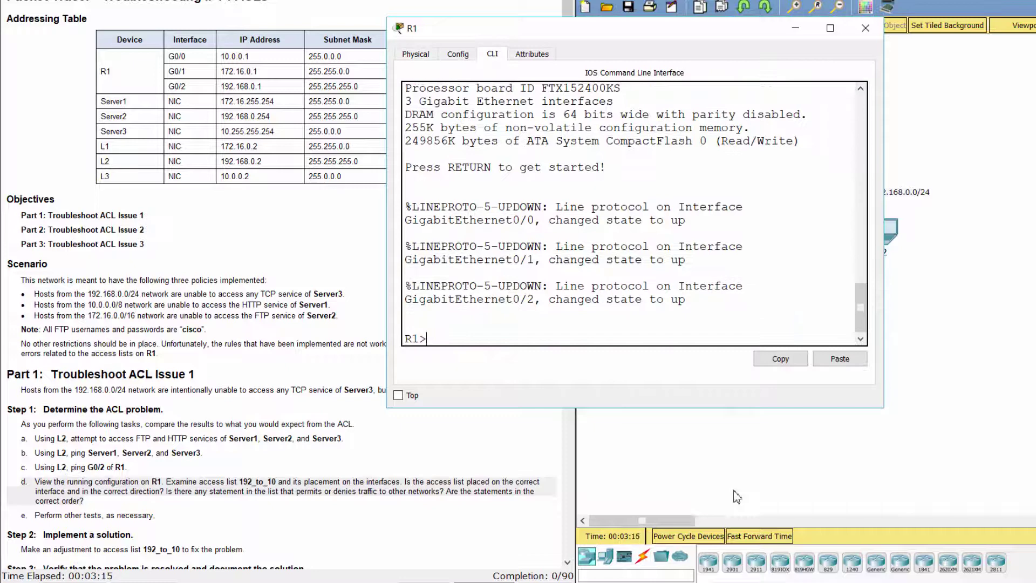
{"action": "scroll", "coordinate": [438, 482], "scroll_direction": "down", "scroll_amount": 2}
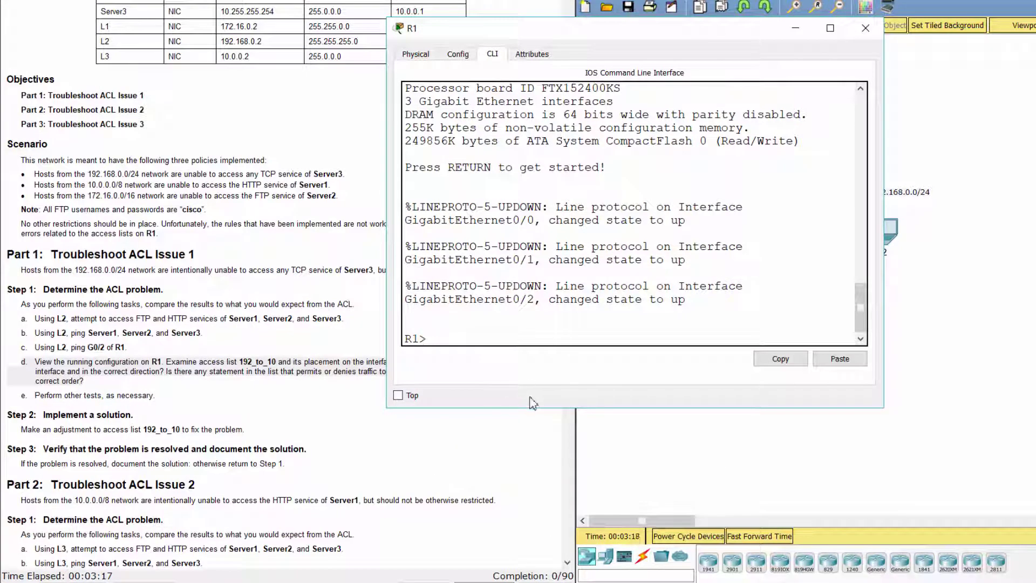
{"action": "type", "text": "ena"}
{"action": "key", "text": "Return"}
{"action": "type", "text": "show run"}
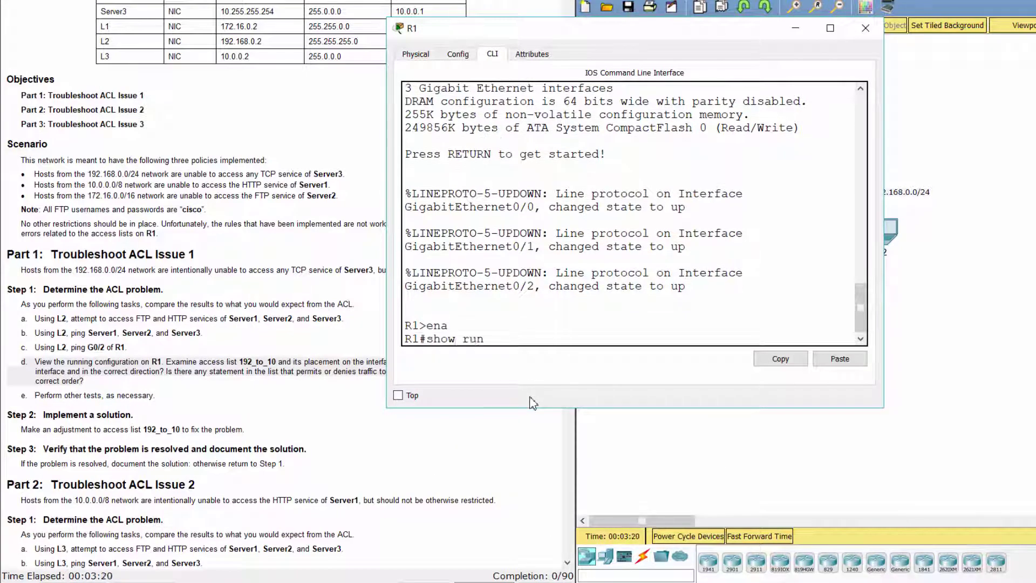
{"action": "key", "text": "Return"}
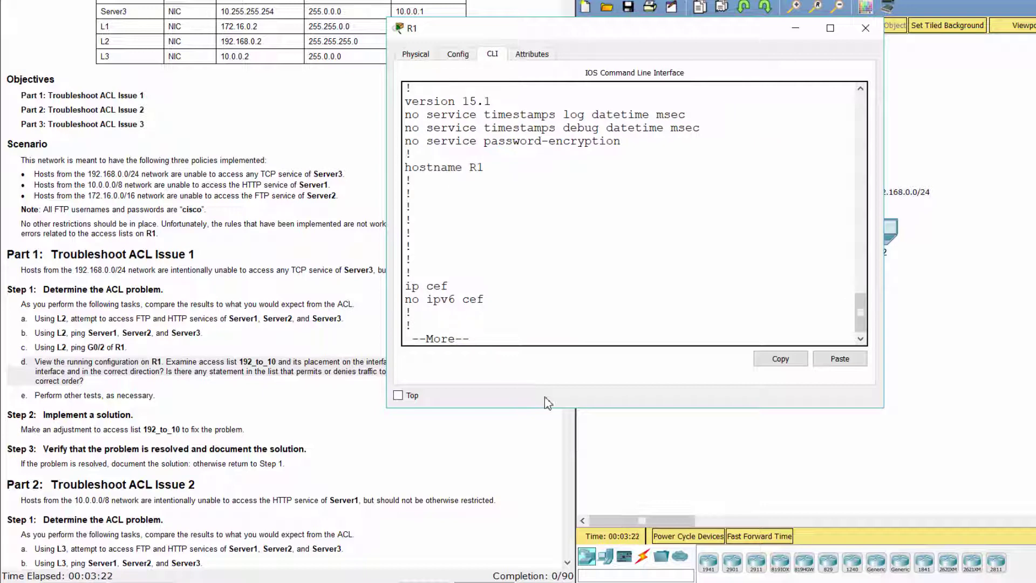
Find access list 192_to_10, which has only a deny tcp line, and the GigabitEthernet0/2 interface
{"action": "key", "text": "space"}
{"action": "key", "text": "space"}
{"action": "key", "text": "space"}
{"action": "key", "text": "space"}
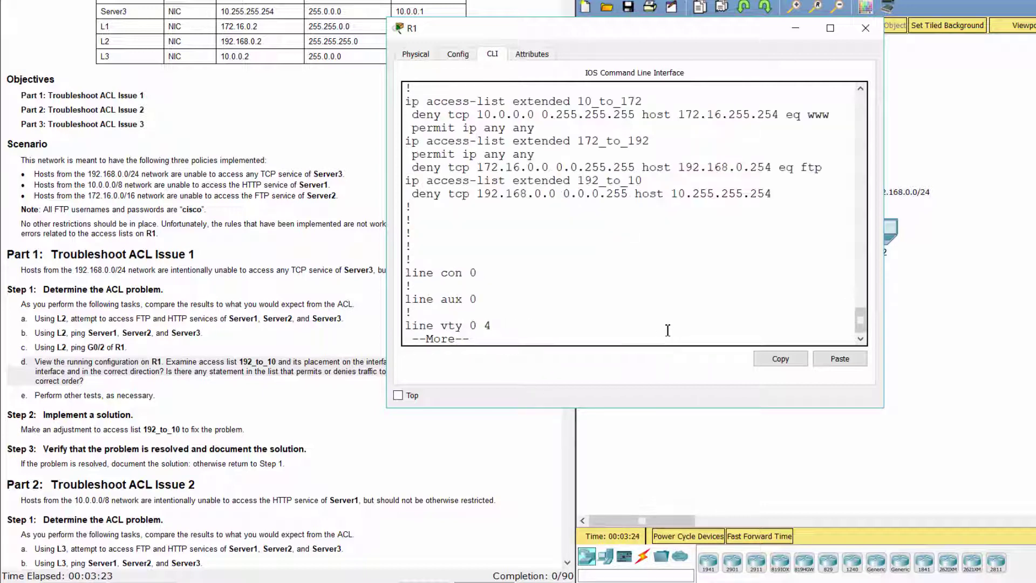
{"action": "scroll", "coordinate": [668, 330], "scroll_direction": "up", "scroll_amount": 5}
{"action": "scroll", "coordinate": [668, 330], "scroll_direction": "up", "scroll_amount": 2}
{"action": "scroll", "coordinate": [667, 329], "scroll_direction": "down", "scroll_amount": 2}
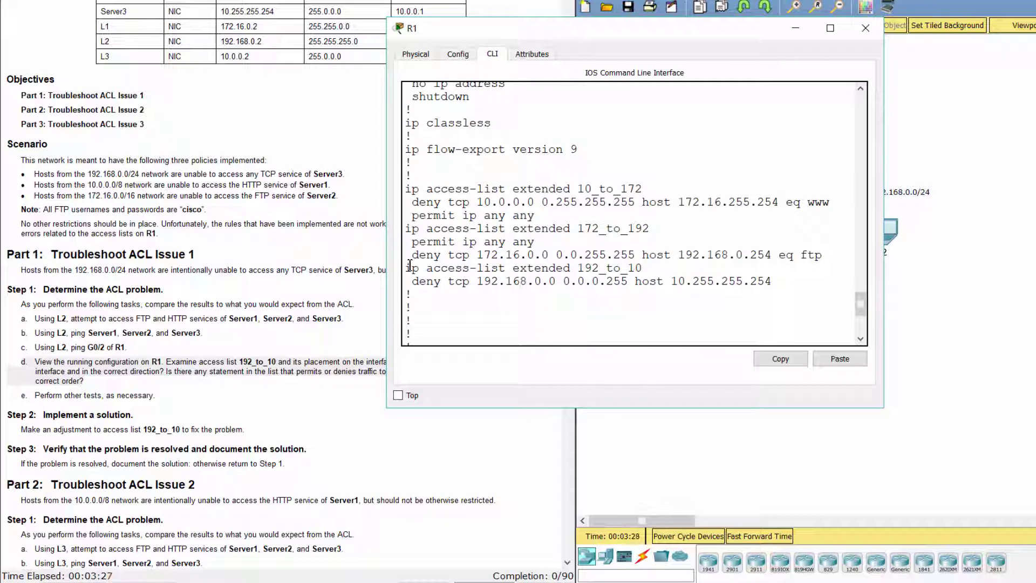
{"action": "left_click_drag", "start_coordinate": [406, 269], "coordinate": [529, 292]}
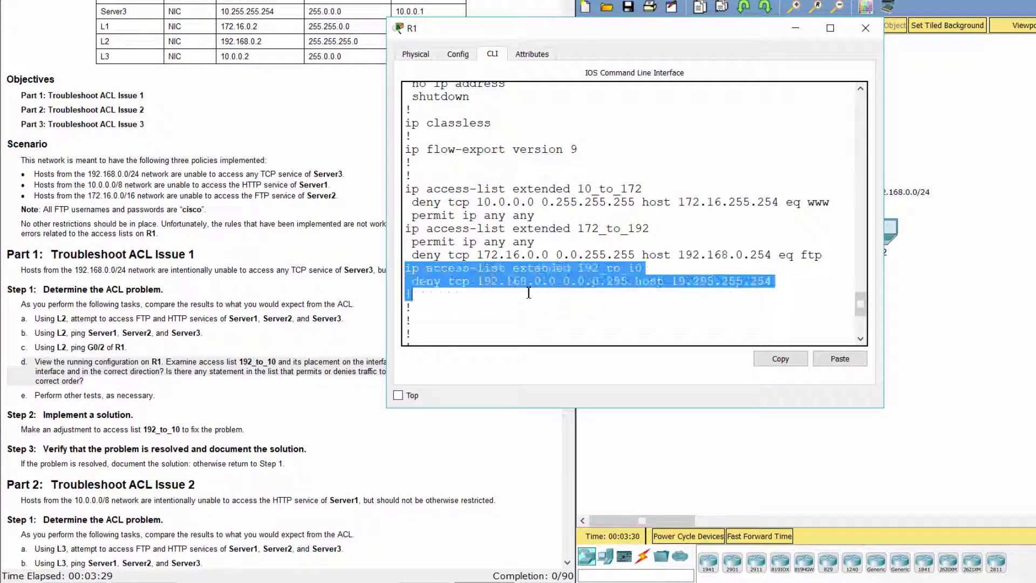
{"action": "left_click", "coordinate": [506, 292]}
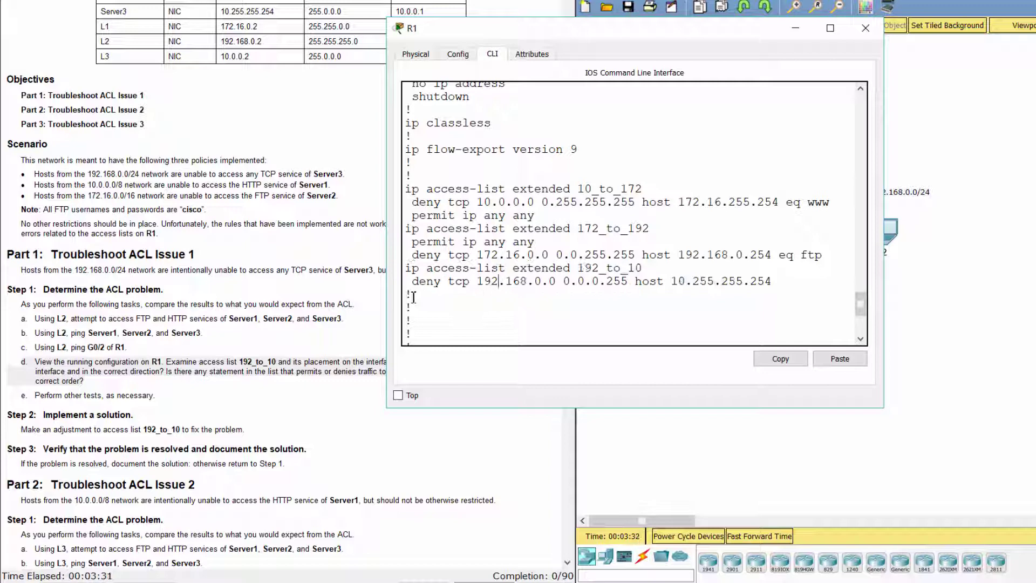
{"action": "left_click_drag", "start_coordinate": [422, 294], "coordinate": [400, 295]}
{"action": "scroll", "coordinate": [469, 290], "scroll_direction": "up", "scroll_amount": 7}
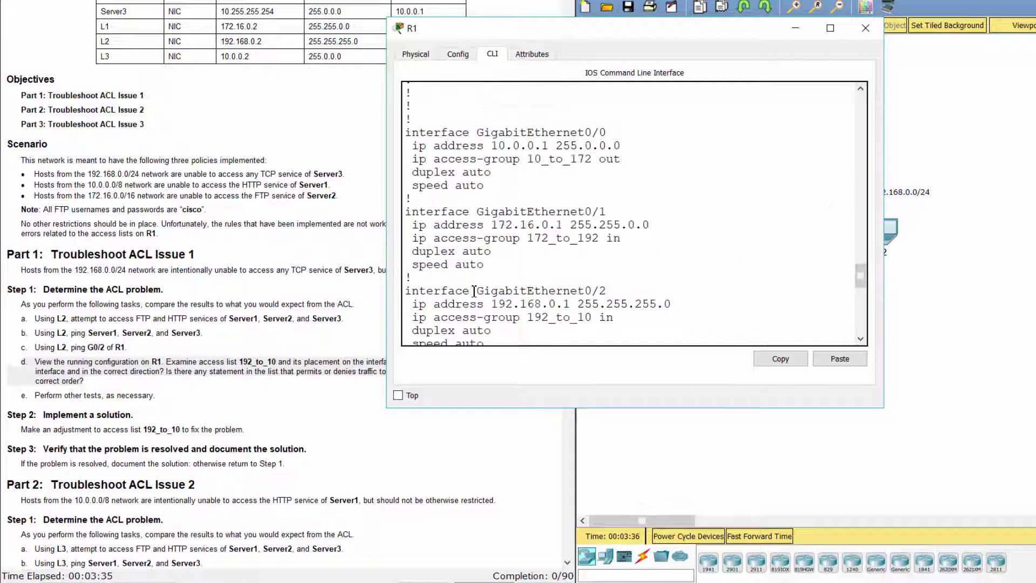
{"action": "scroll", "coordinate": [504, 303], "scroll_direction": "down", "scroll_amount": 2}
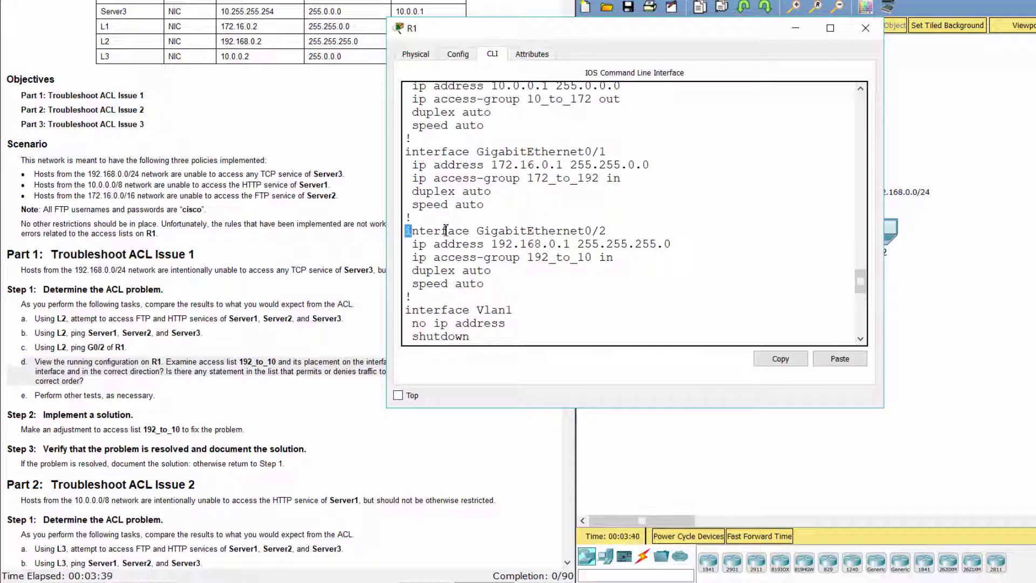
{"action": "left_click_drag", "start_coordinate": [446, 230], "coordinate": [606, 231]}
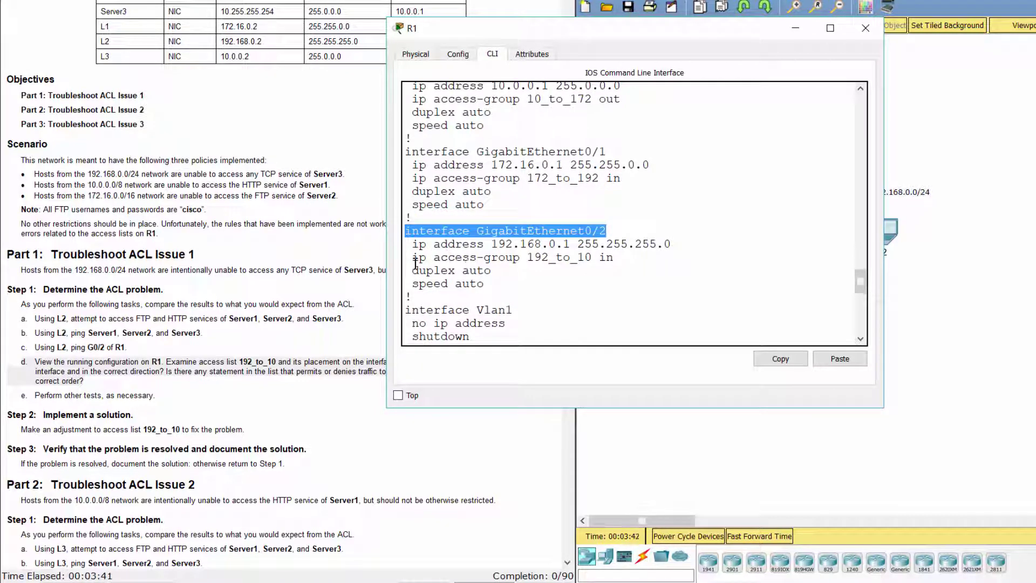
Note the inbound 192_to_10 access-group on G0/2 and read the Step 2 solution task
{"action": "left_click_drag", "start_coordinate": [415, 263], "coordinate": [624, 259]}
{"action": "left_click", "coordinate": [626, 259]}
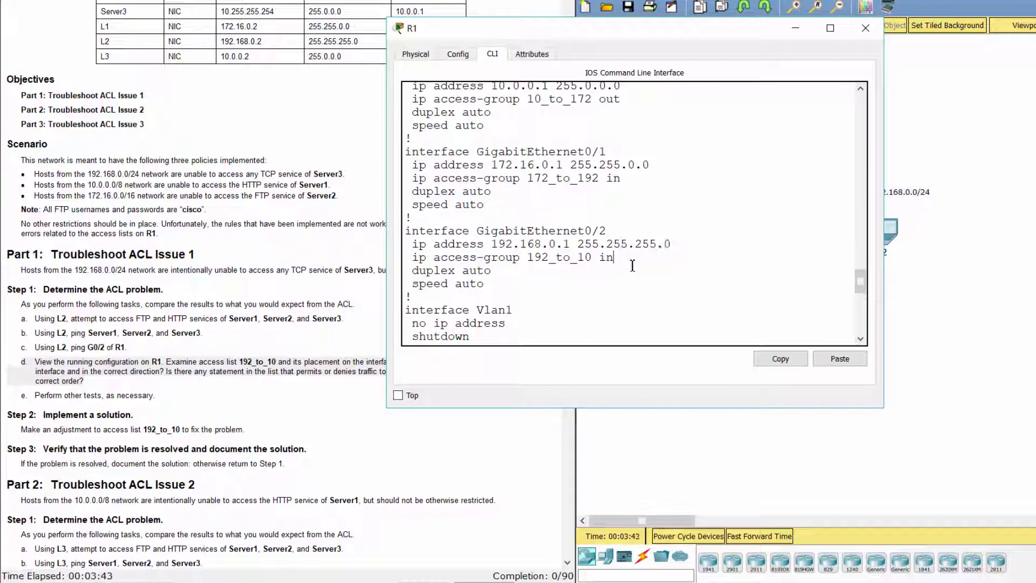
{"action": "left_click", "coordinate": [200, 426]}
{"action": "scroll", "coordinate": [189, 410], "scroll_direction": "down", "scroll_amount": 2}
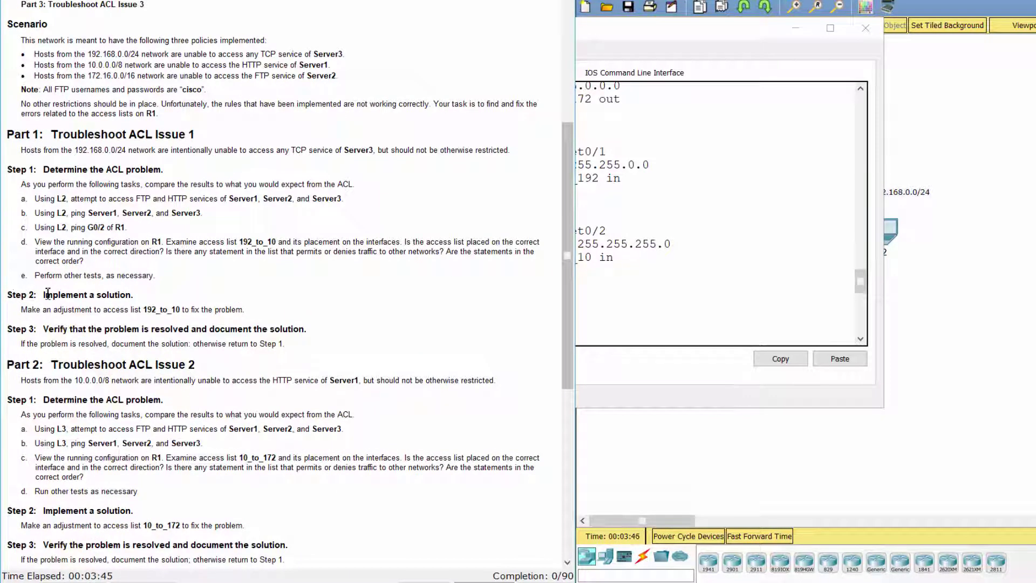
{"action": "triple_click", "coordinate": [47, 293]}
{"action": "left_click", "coordinate": [598, 372]}
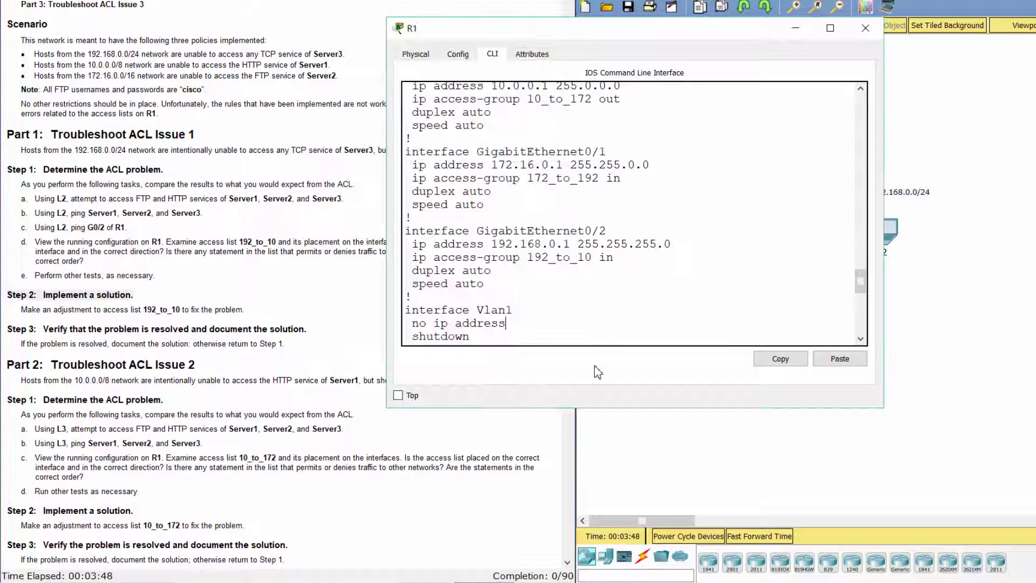
In global config, edit extended access list 192_to_10 and add permit ip any any
{"action": "key", "text": "Return"}
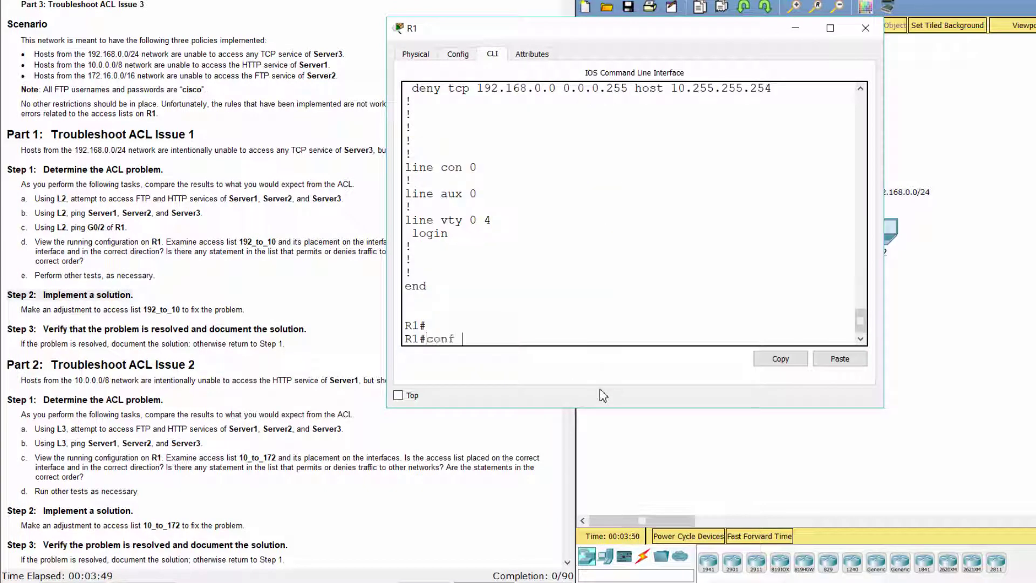
{"action": "type", "text": "conf t"}
{"action": "key", "text": "Return"}
{"action": "type", "text": "ip ac"}
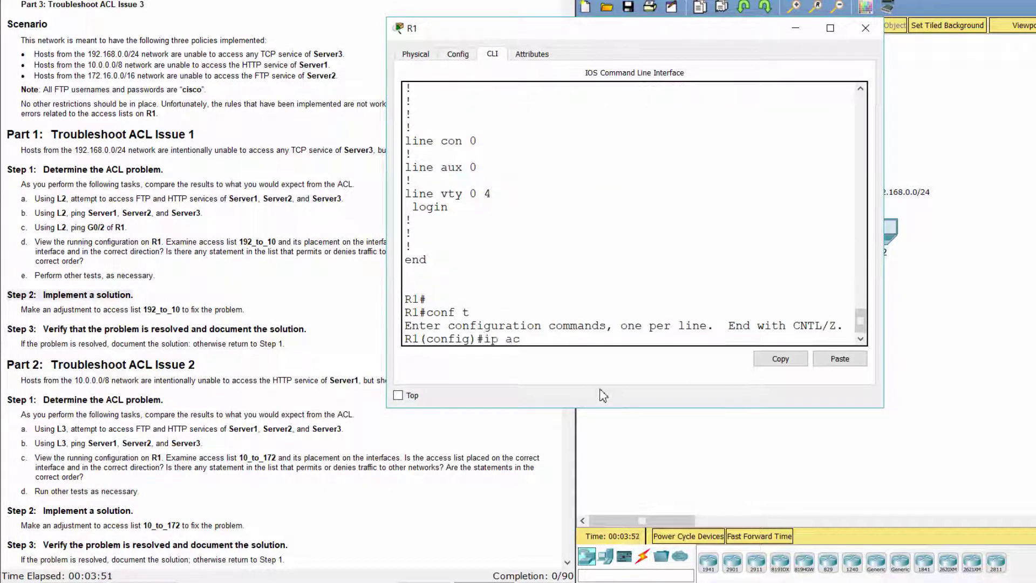
{"action": "type", "text": "cess-list extended 1"}
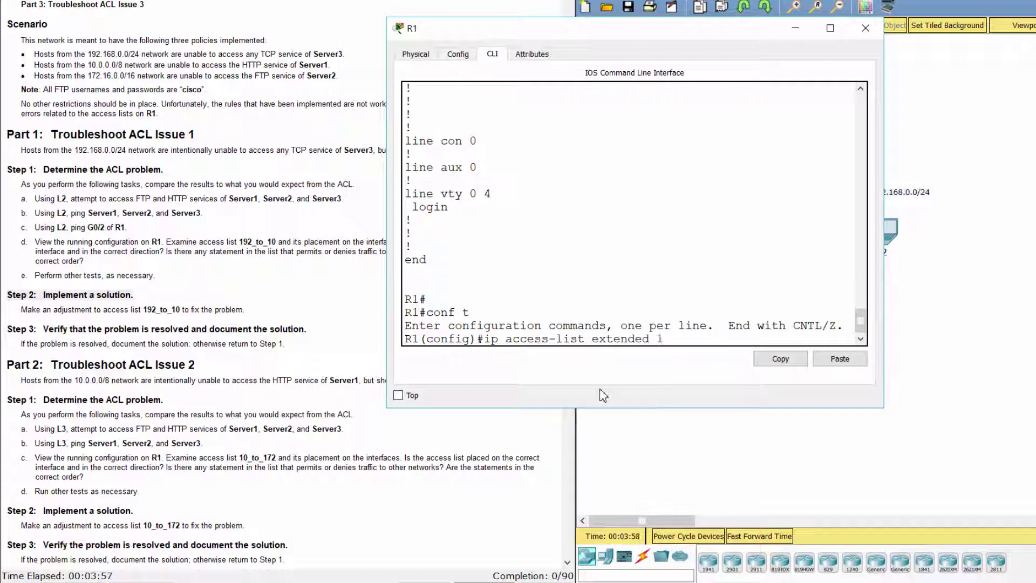
{"action": "type", "text": "92_to_10"}
{"action": "key", "text": "Return"}
{"action": "type", "text": "per"}
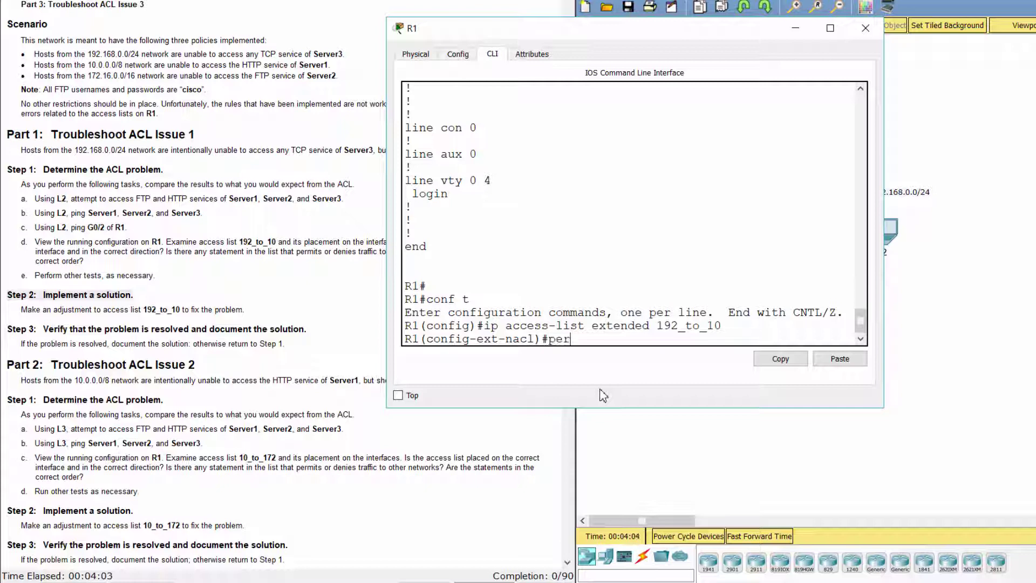
{"action": "type", "text": "mit ip any any"}
{"action": "key", "text": "Return"}
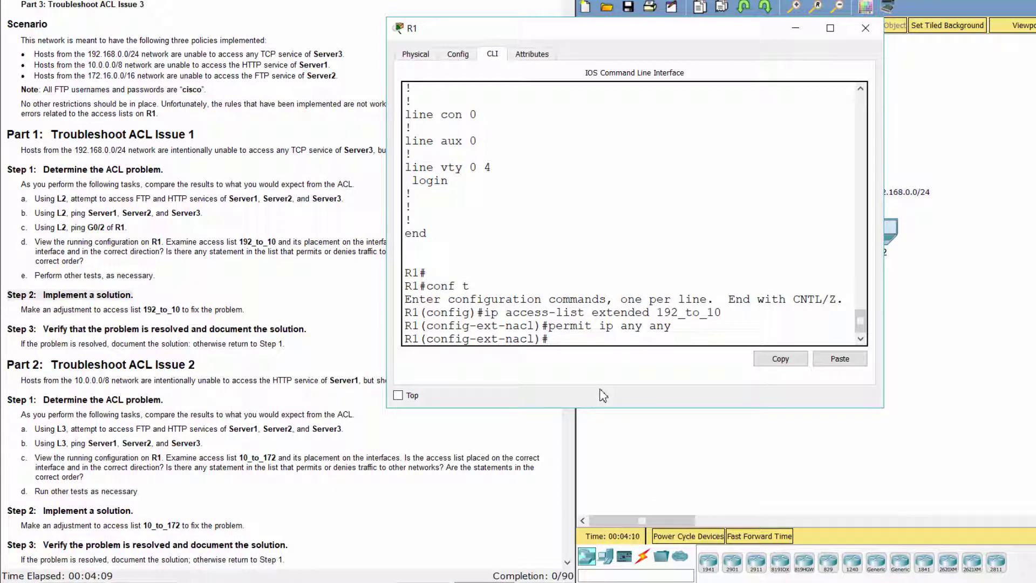
From L2's command prompt, ping 10.255.255.254 successfully and attempt ftp 10.255.255.254
{"action": "left_click_drag", "start_coordinate": [8, 331], "coordinate": [346, 331]}
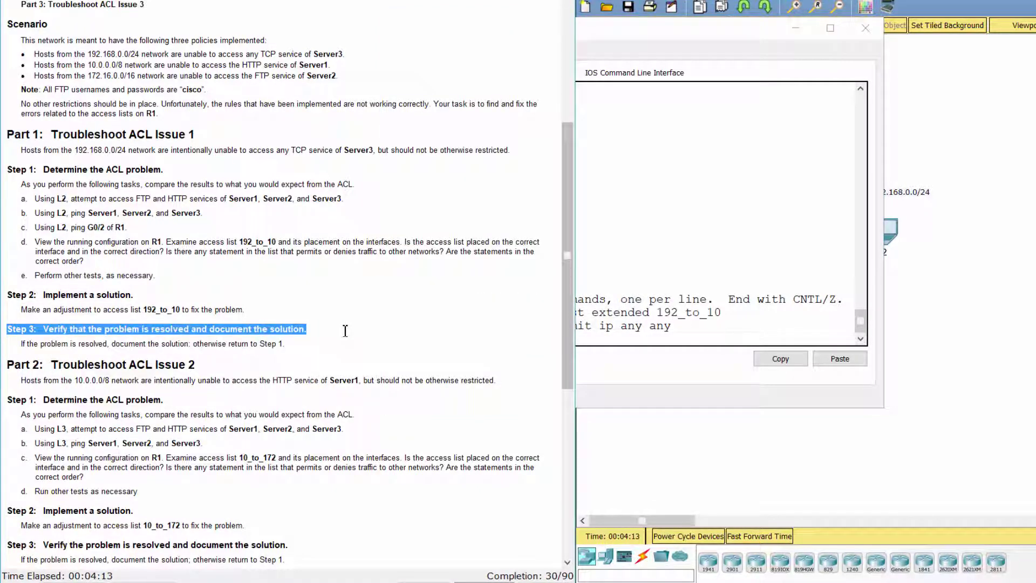
{"action": "left_click", "coordinate": [946, 311]}
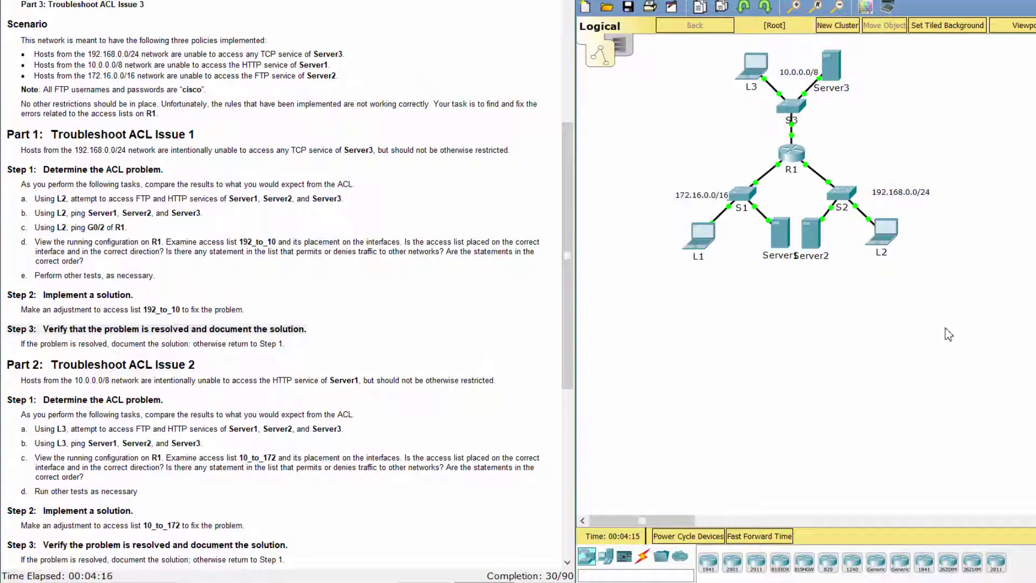
{"action": "left_click", "coordinate": [882, 235]}
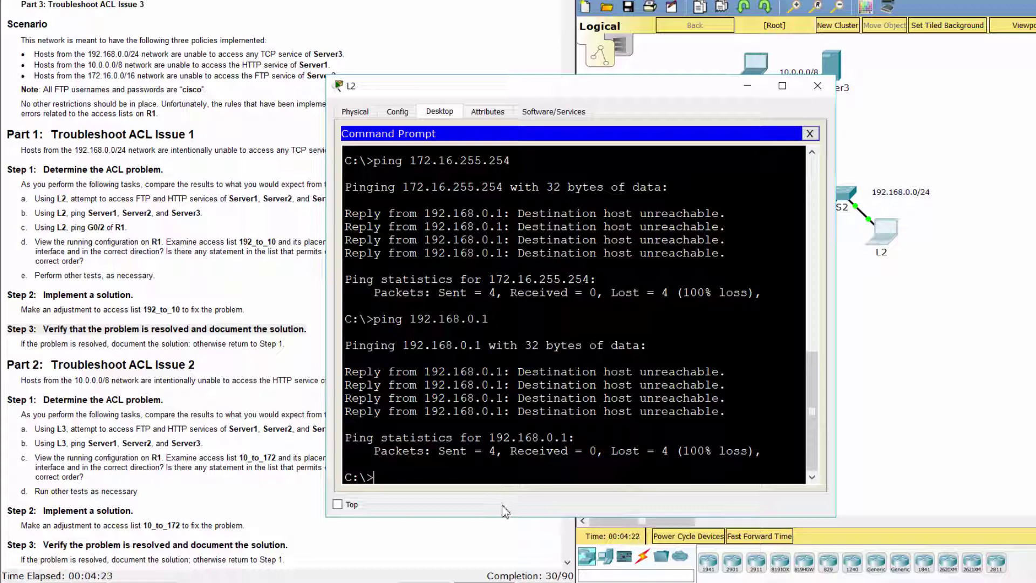
{"action": "type", "text": "ping 10.255.255.254"}
{"action": "key", "text": "Return"}
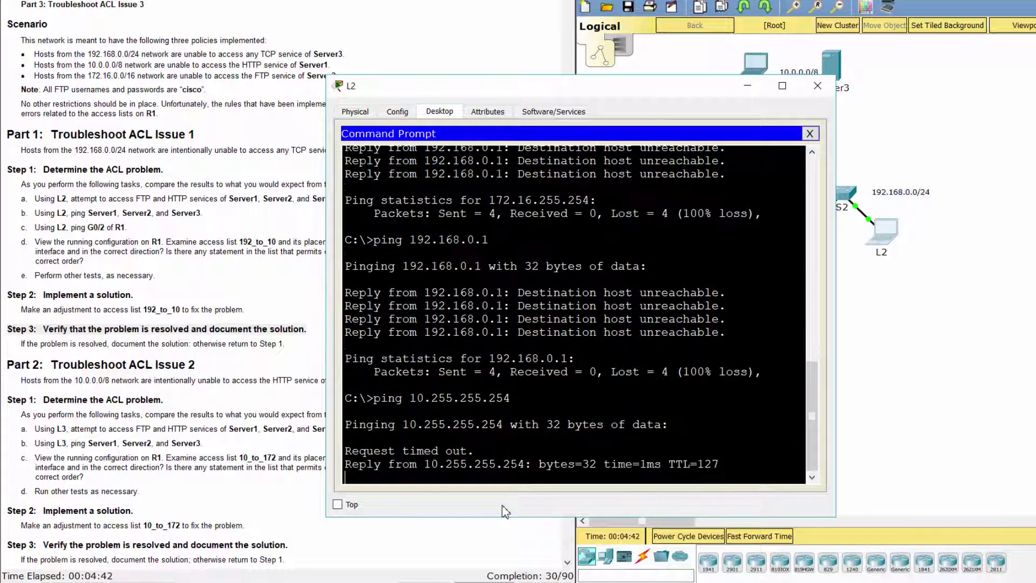
{"action": "type", "text": "f"}
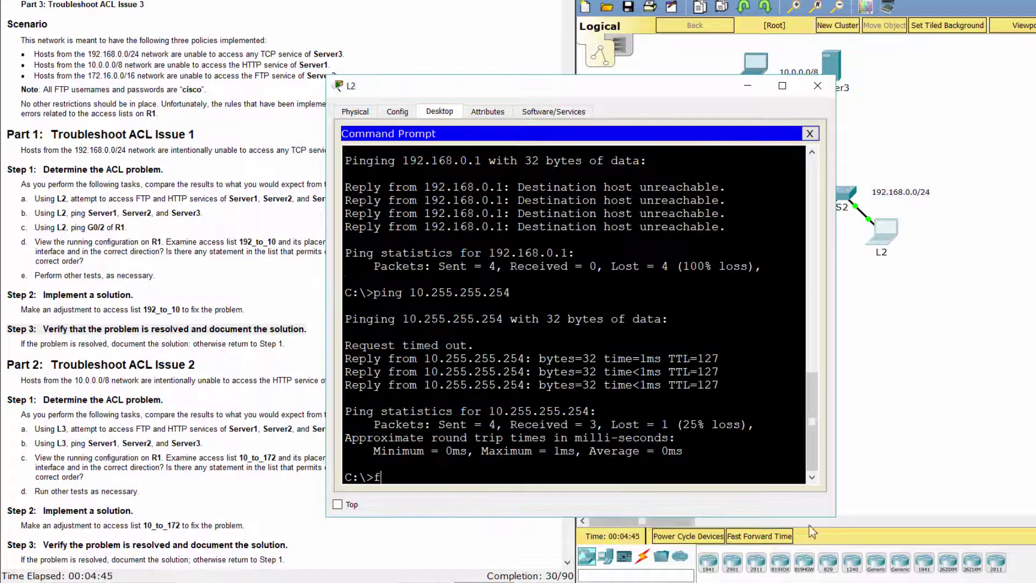
{"action": "type", "text": "tp 10.255"}
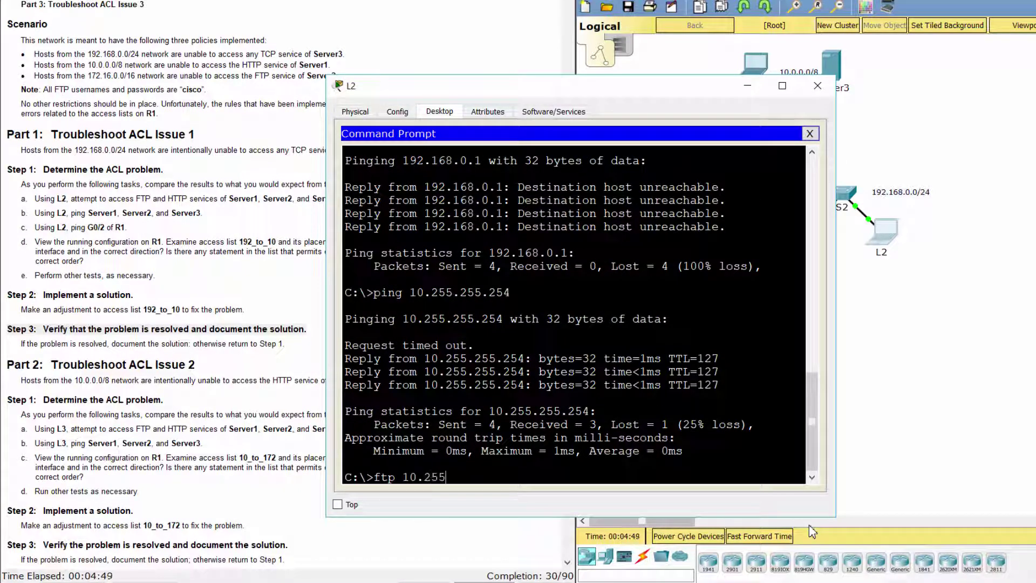
{"action": "type", "text": ".255.254"}
{"action": "key", "text": "Return"}
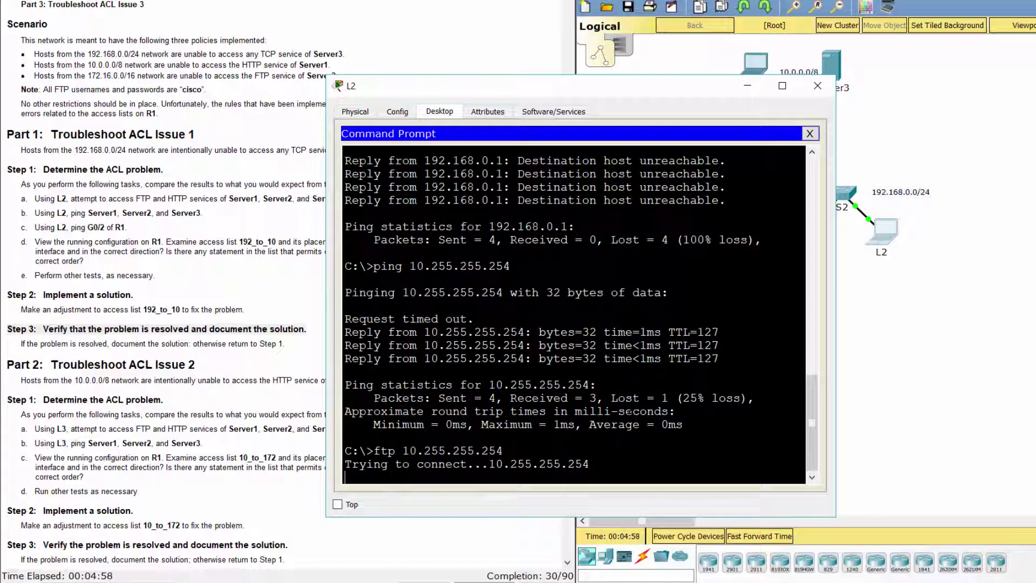
Browse from L2 to 10.255.255.254, which returns Request Timeout
{"action": "left_click", "coordinate": [810, 134]}
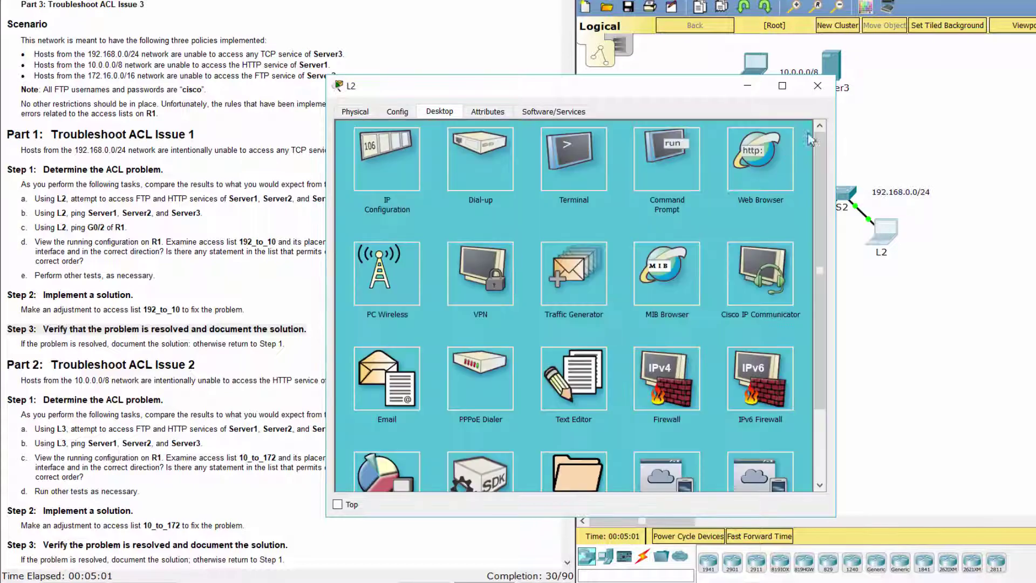
{"action": "left_click", "coordinate": [760, 154]}
{"action": "type", "text": "10."}
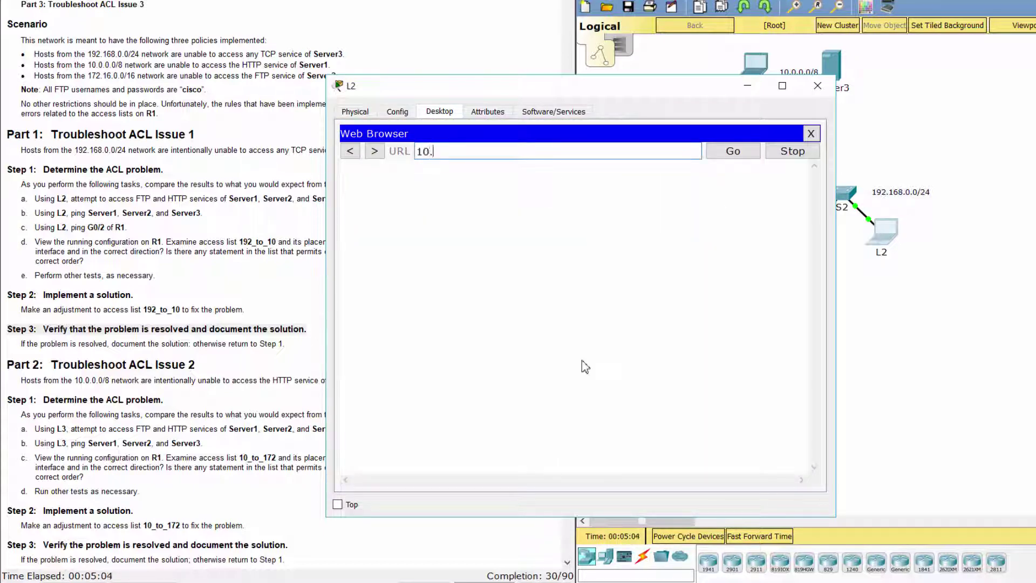
{"action": "type", "text": "255.255.254"}
{"action": "key", "text": "Return"}
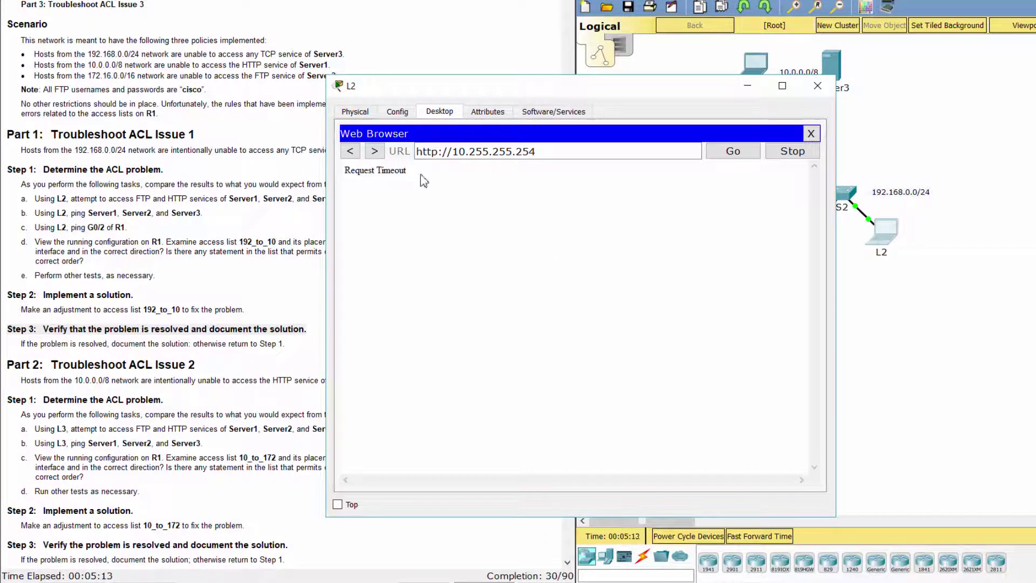
Read the Part 2, Step 1 instructions and open laptop L3's device window
{"action": "left_click_drag", "start_coordinate": [421, 178], "coordinate": [347, 174]}
{"action": "left_click", "coordinate": [235, 382]}
{"action": "scroll", "coordinate": [210, 361], "scroll_direction": "down", "scroll_amount": 4}
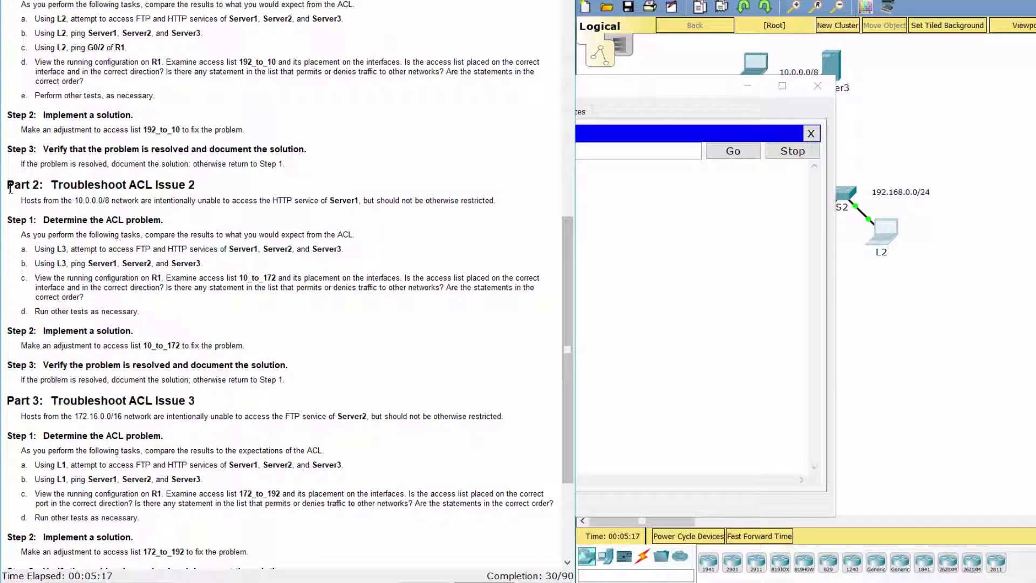
{"action": "left_click_drag", "start_coordinate": [7, 185], "coordinate": [212, 185]}
{"action": "left_click", "coordinate": [252, 227]}
{"action": "left_click_drag", "start_coordinate": [8, 221], "coordinate": [181, 208]}
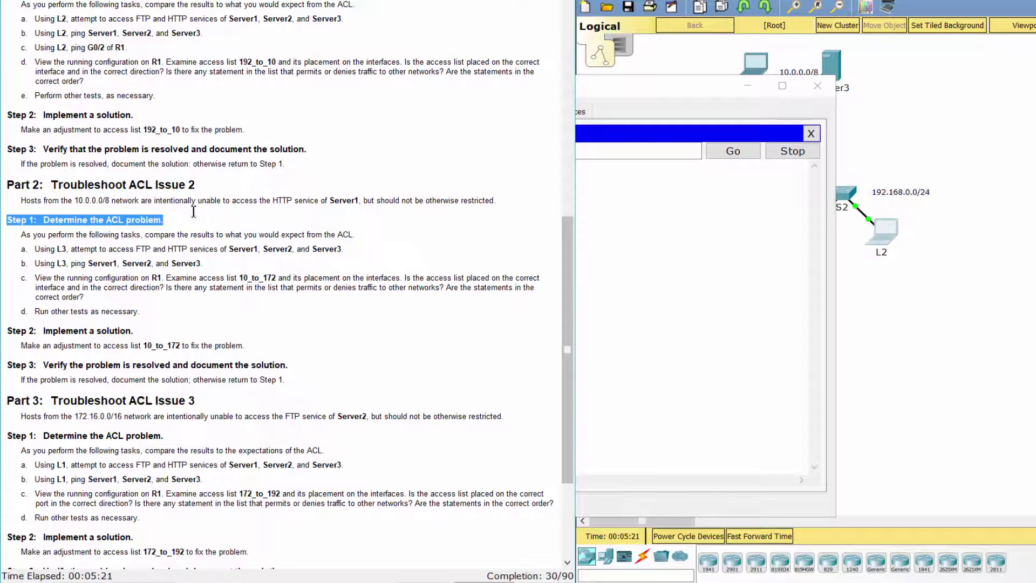
{"action": "left_click", "coordinate": [204, 231]}
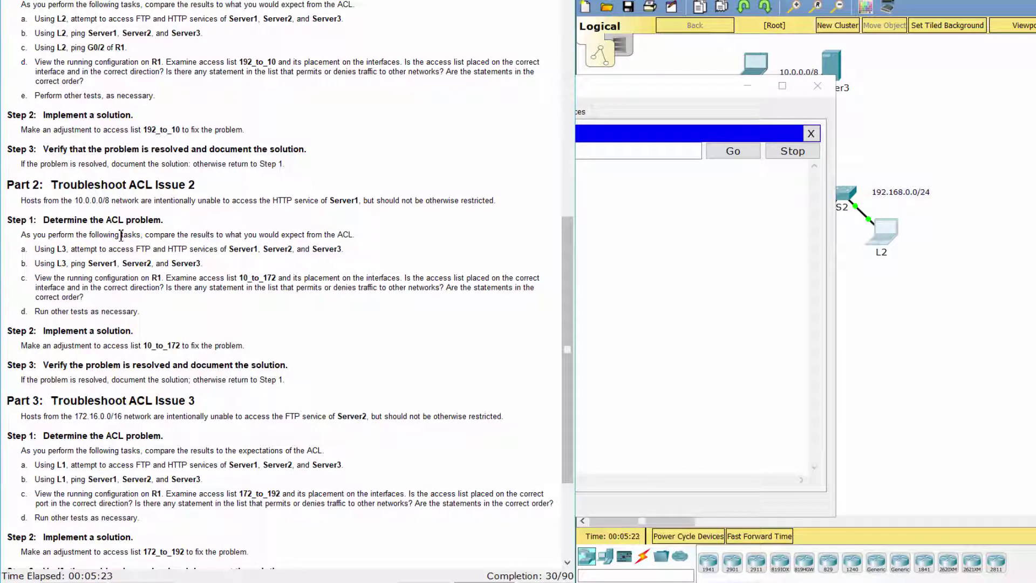
{"action": "left_click_drag", "start_coordinate": [21, 252], "coordinate": [361, 243]}
{"action": "left_click", "coordinate": [891, 354]}
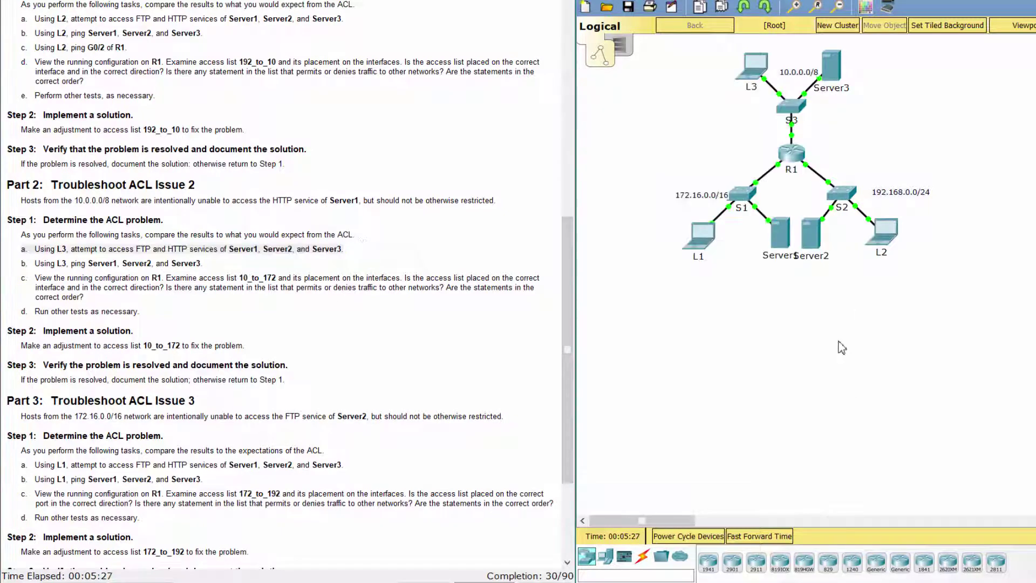
{"action": "left_click", "coordinate": [749, 78]}
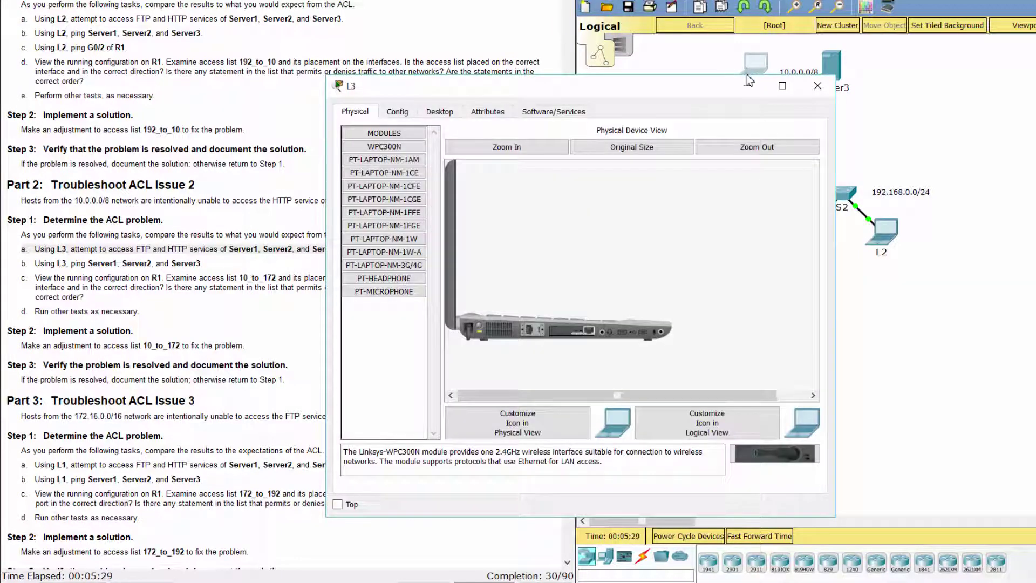
From L3's command prompt, FTP to 172.16.255.254, log in with the lab credentials, then quit
{"action": "left_click", "coordinate": [452, 112]}
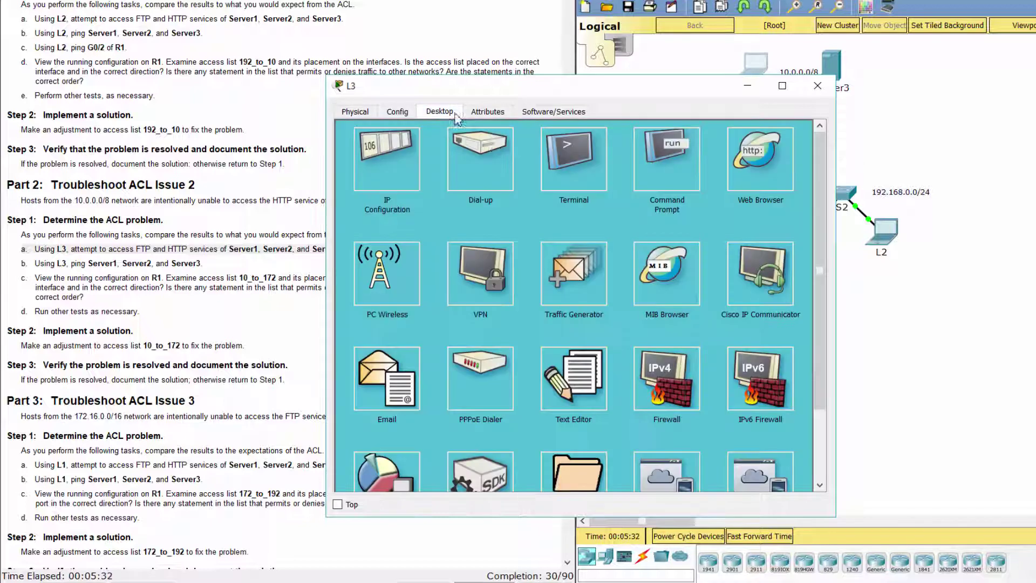
{"action": "left_click", "coordinate": [679, 181]}
{"action": "type", "text": "ftp"}
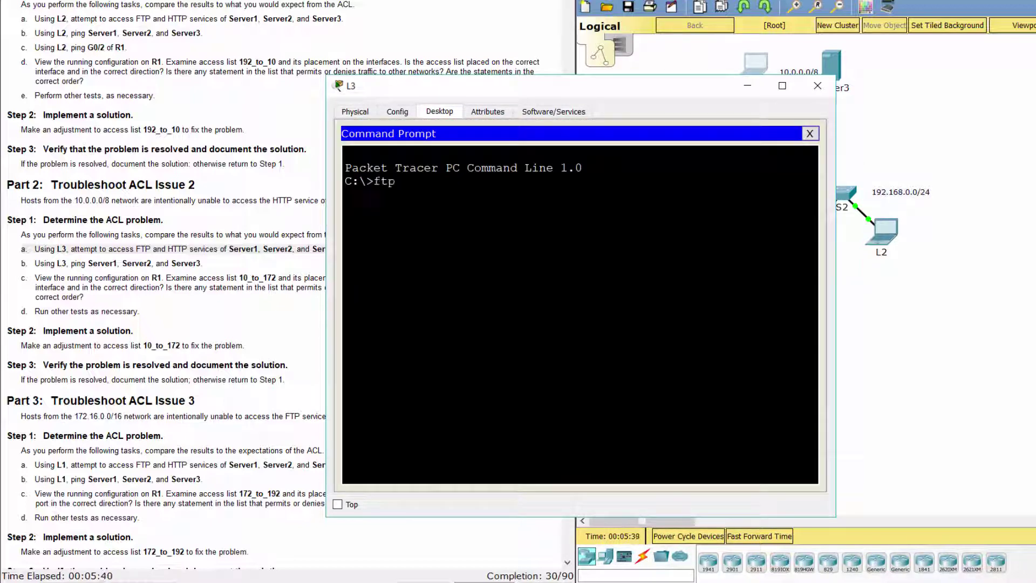
{"action": "type", "text": " 172.16.255.254"}
{"action": "key", "text": "Return"}
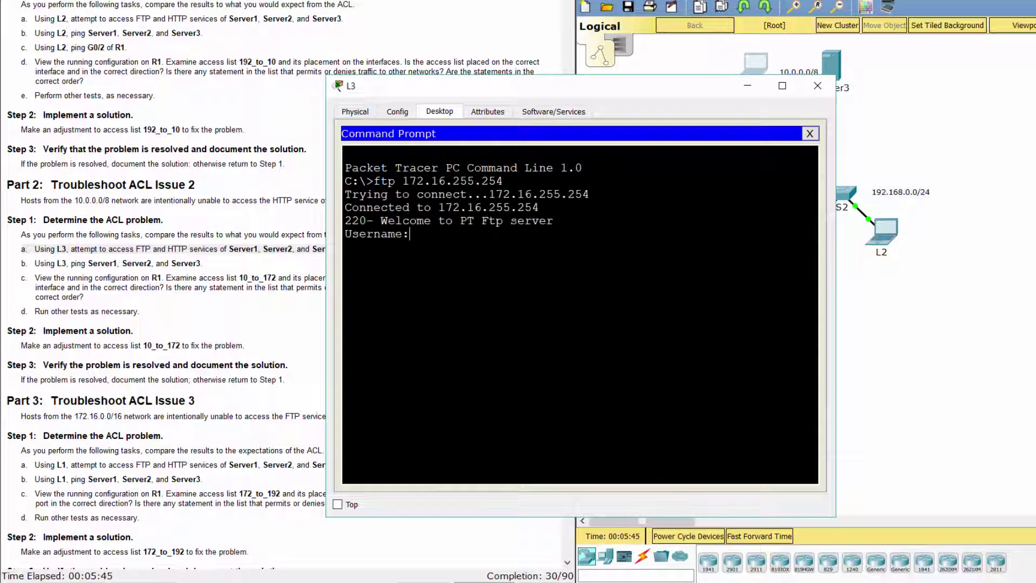
{"action": "type", "text": "cisco"}
{"action": "key", "text": "Return"}
{"action": "type", "text": "cisco"}
{"action": "key", "text": "Return"}
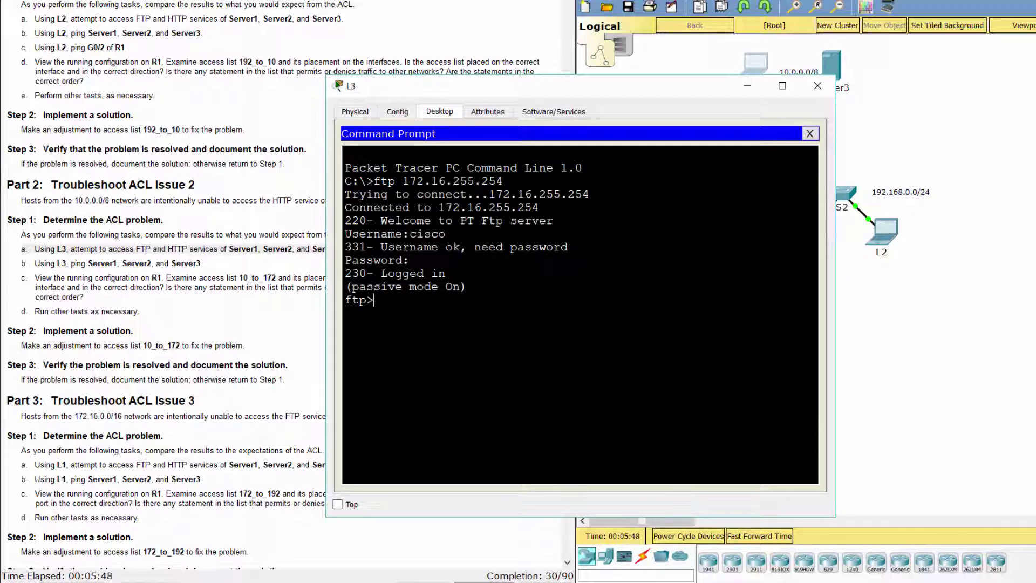
{"action": "left_click_drag", "start_coordinate": [382, 273], "coordinate": [446, 273]}
{"action": "type", "text": "quit"}
{"action": "key", "text": "Return"}
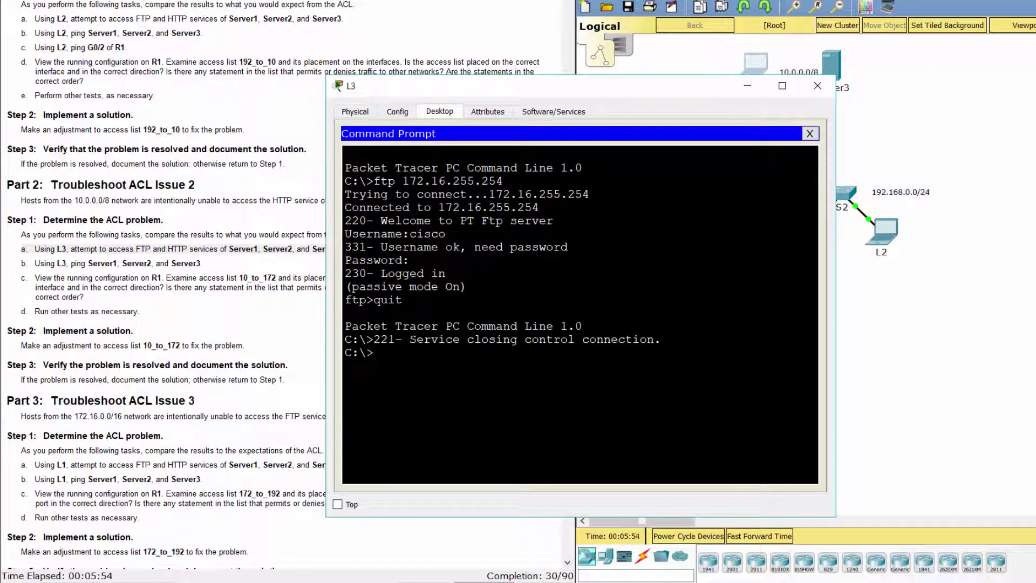
FTP from L3 to 192.168.0.254, log in with the same credentials, then quit
{"action": "type", "text": "ftp 192.168.0.254"}
{"action": "key", "text": "Return"}
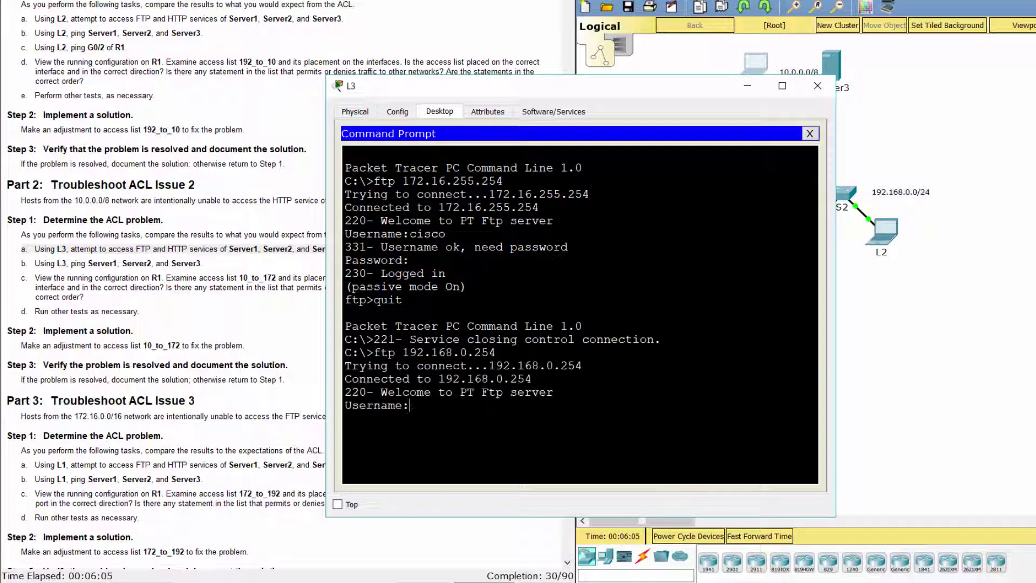
{"action": "type", "text": "cisco"}
{"action": "key", "text": "Return"}
{"action": "type", "text": "cisco"}
{"action": "key", "text": "Return"}
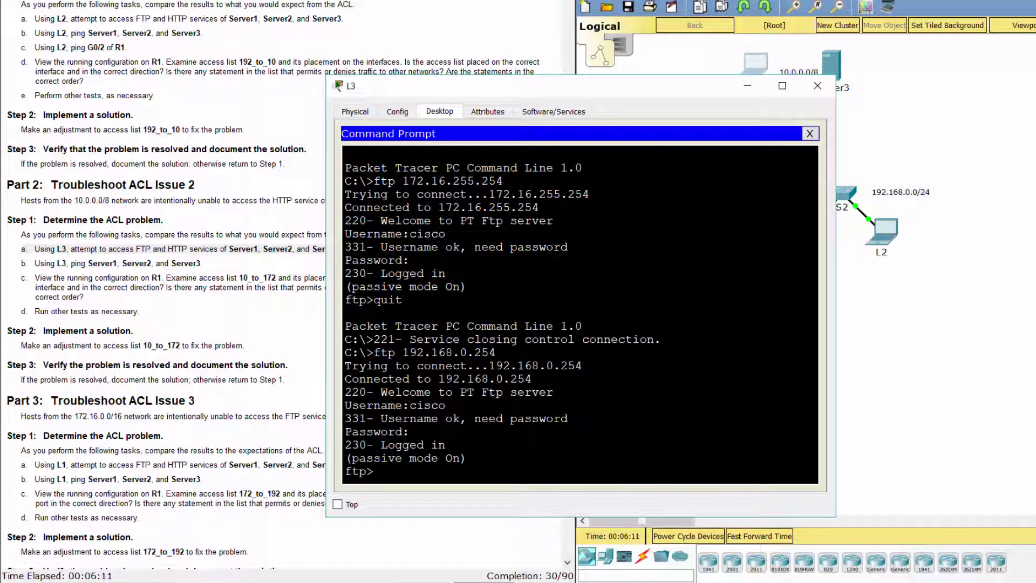
{"action": "type", "text": "quit"}
{"action": "key", "text": "Return"}
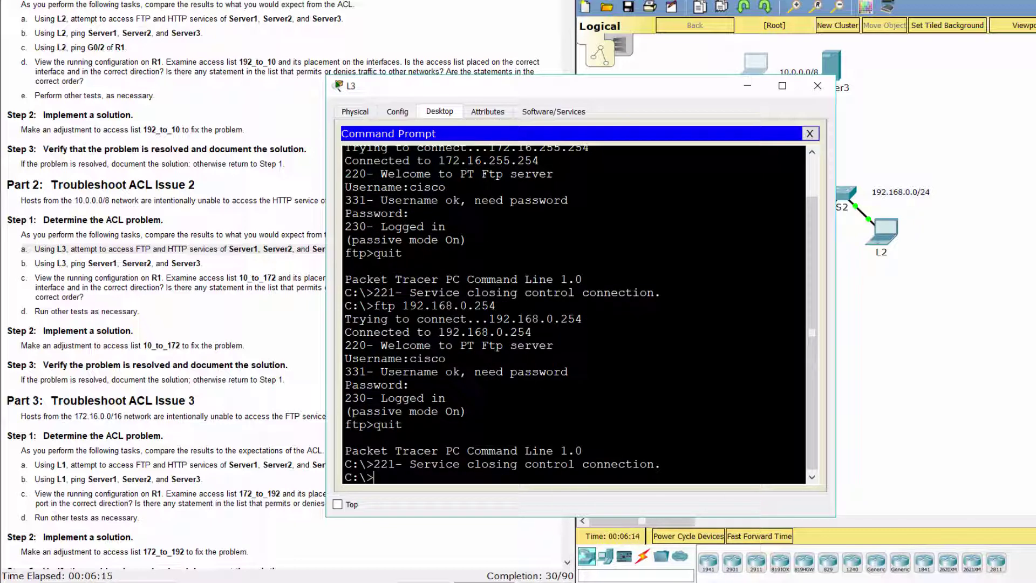
Load the Server1 web page at 172.16.255.254 in L3's browser
{"action": "left_click", "coordinate": [810, 134]}
{"action": "left_click", "coordinate": [760, 151]}
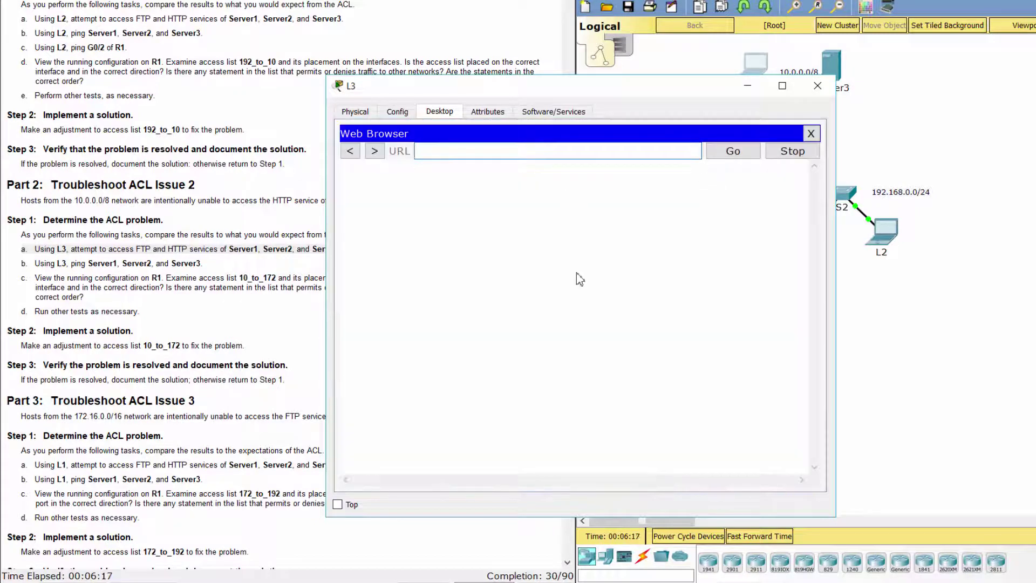
{"action": "type", "text": "172.16.255.254"}
{"action": "key", "text": "Return"}
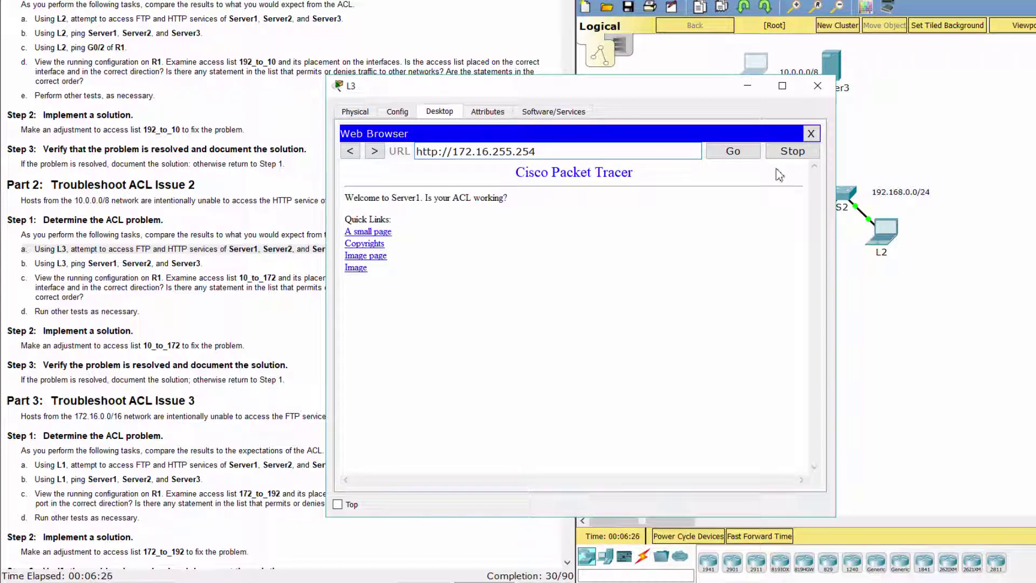
Load the Server2 web page at 192.168.0.254 in L3's browser, then read the step b ping task
{"action": "left_click", "coordinate": [811, 133]}
{"action": "left_click", "coordinate": [775, 156]}
{"action": "left_click", "coordinate": [606, 155]}
{"action": "type", "text": "1"}
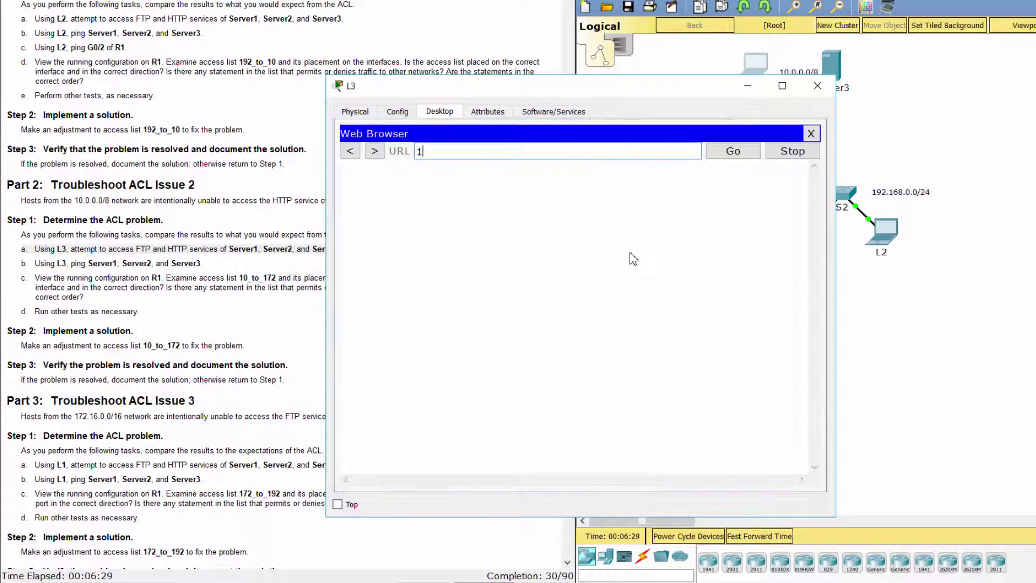
{"action": "type", "text": "92.168.0.254"}
{"action": "key", "text": "Return"}
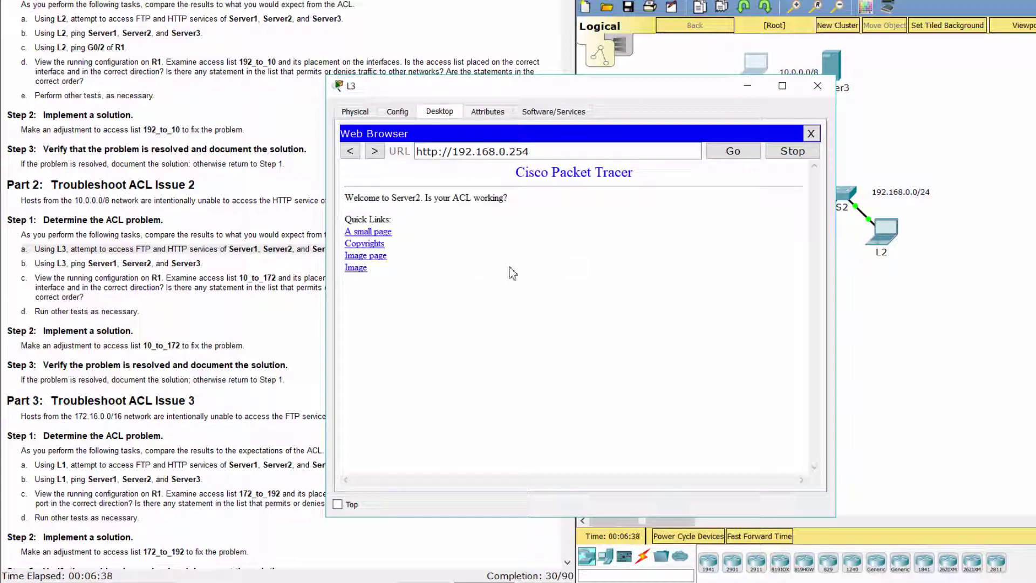
{"action": "left_click", "coordinate": [129, 270]}
{"action": "triple_click", "coordinate": [129, 270]}
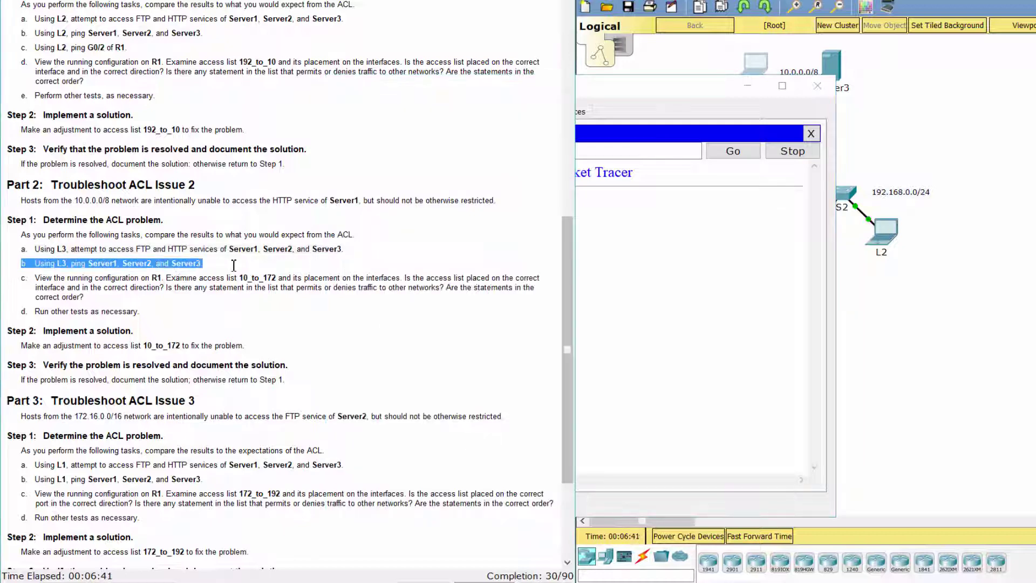
{"action": "left_click", "coordinate": [673, 270]}
From L3's Command Prompt, ping 172.16.255.254 and 192.168.0.254, both getting 0% loss
{"action": "left_click", "coordinate": [812, 133]}
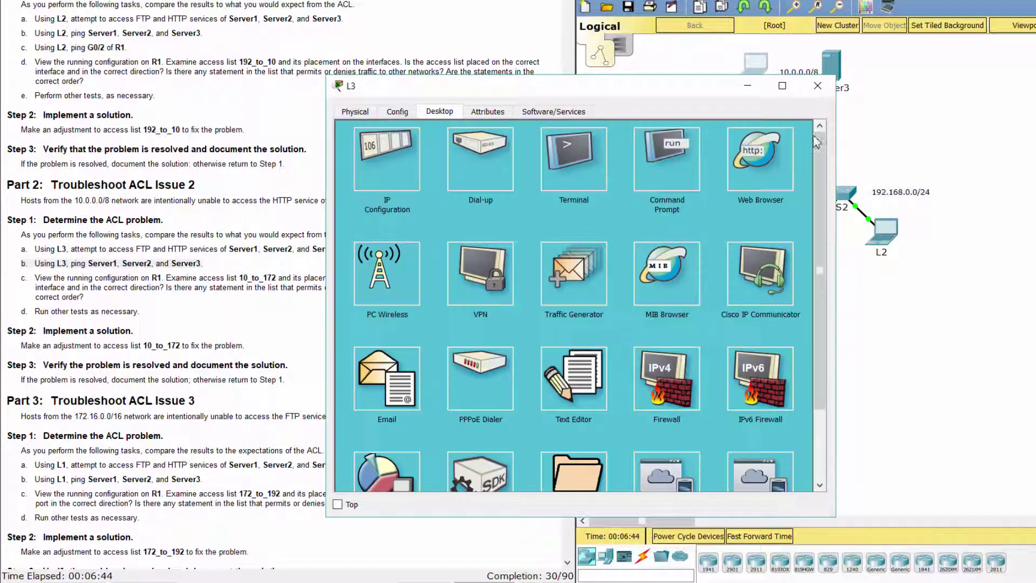
{"action": "left_click", "coordinate": [695, 185]}
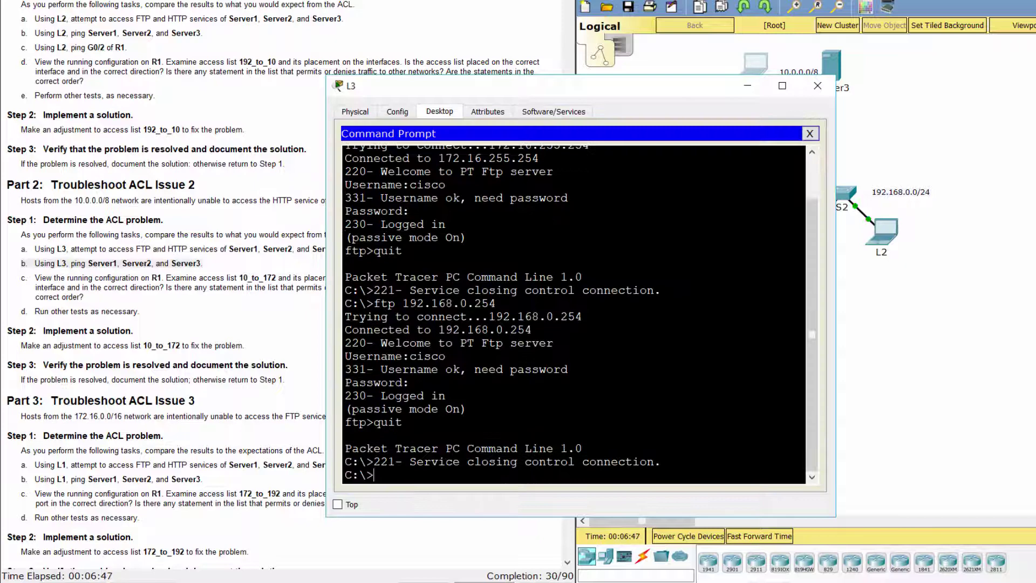
{"action": "type", "text": "ping "}
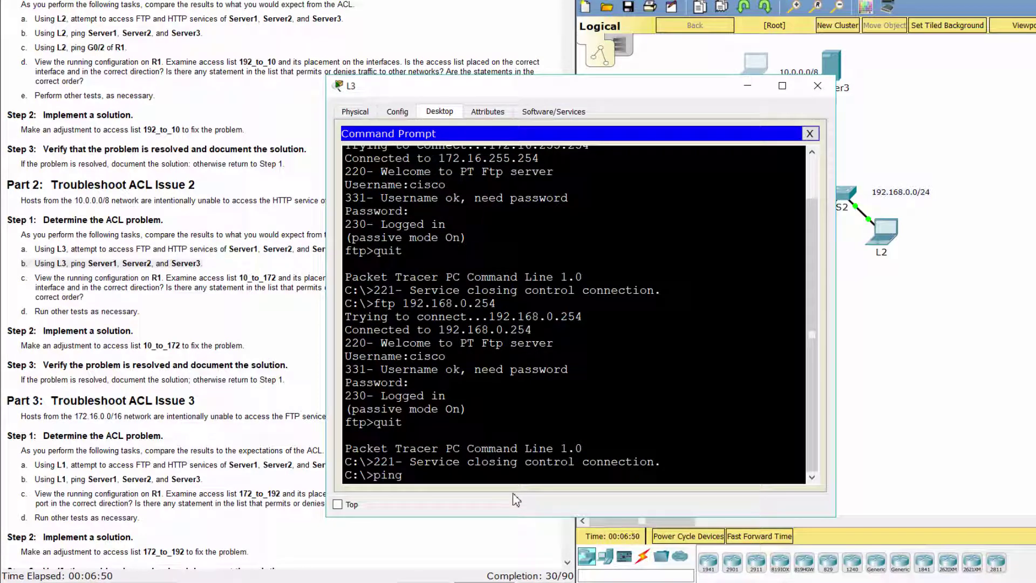
{"action": "type", "text": "172.16.255.254"}
{"action": "key", "text": "Return"}
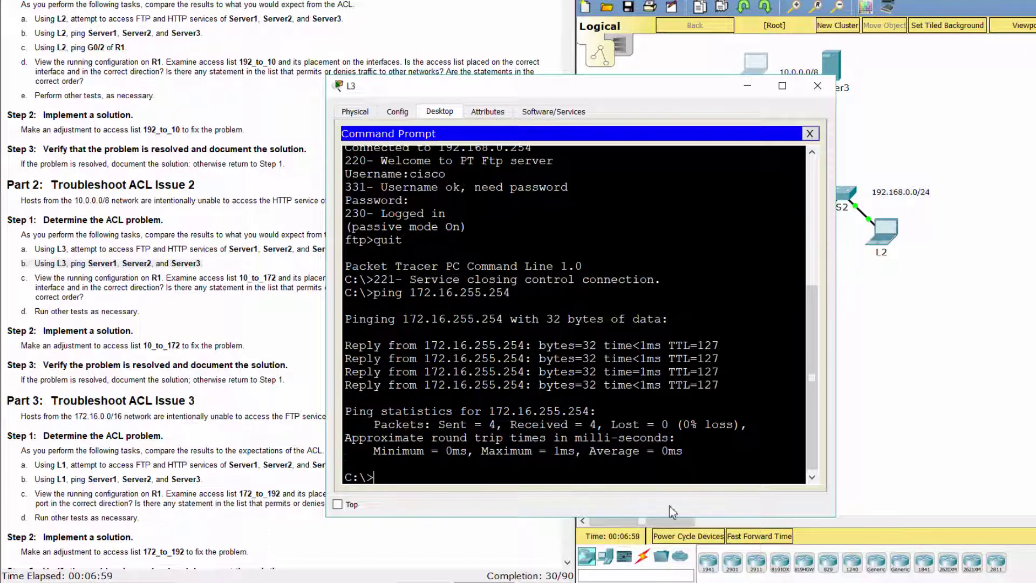
{"action": "type", "text": "ping 192.168.0.254"}
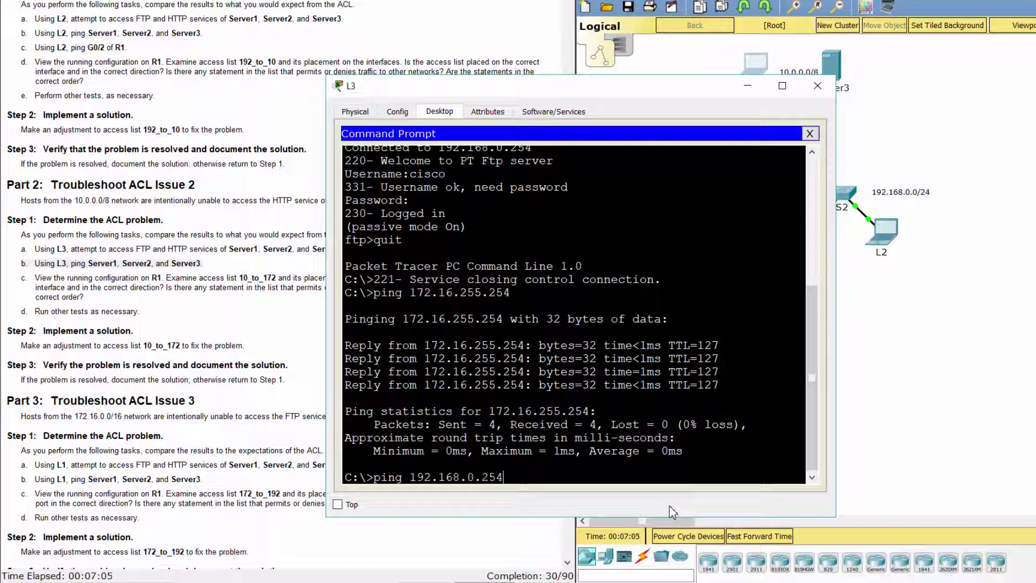
{"action": "key", "text": "Return"}
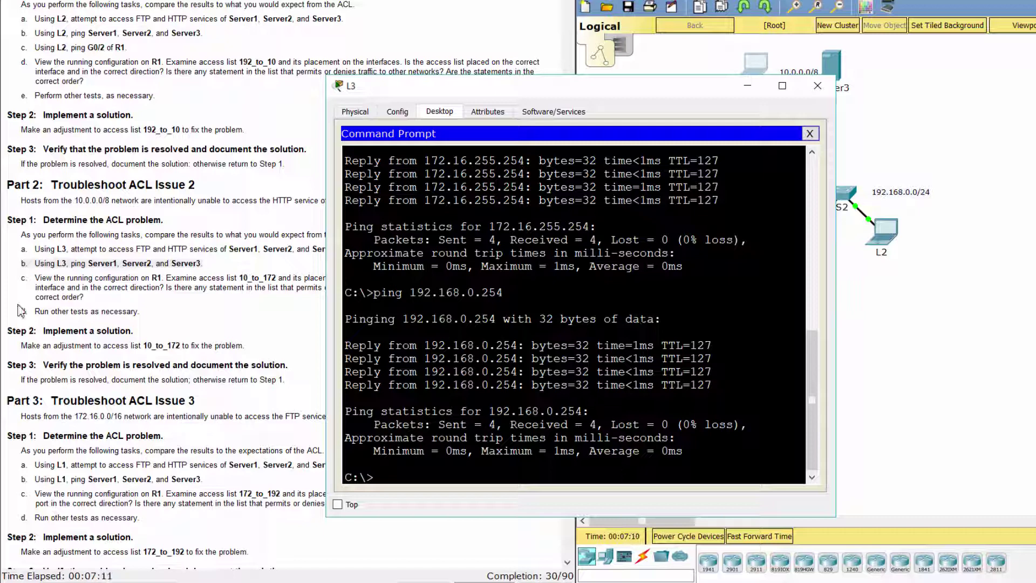
{"action": "left_click_drag", "start_coordinate": [22, 278], "coordinate": [101, 302]}
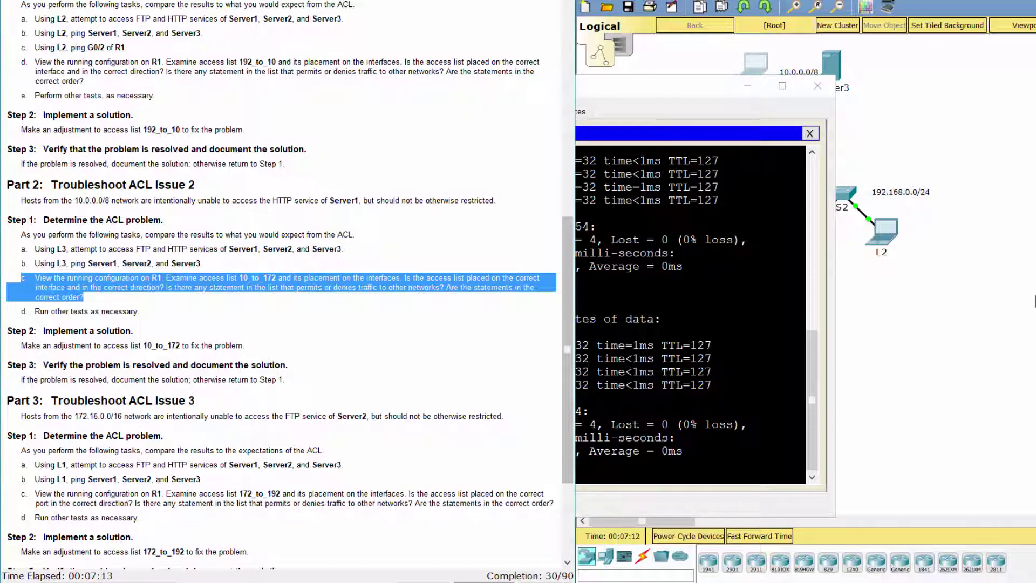
On R1, leave access-list mode and page through 'do show run' output
{"action": "left_click", "coordinate": [1035, 300]}
{"action": "left_click", "coordinate": [789, 160]}
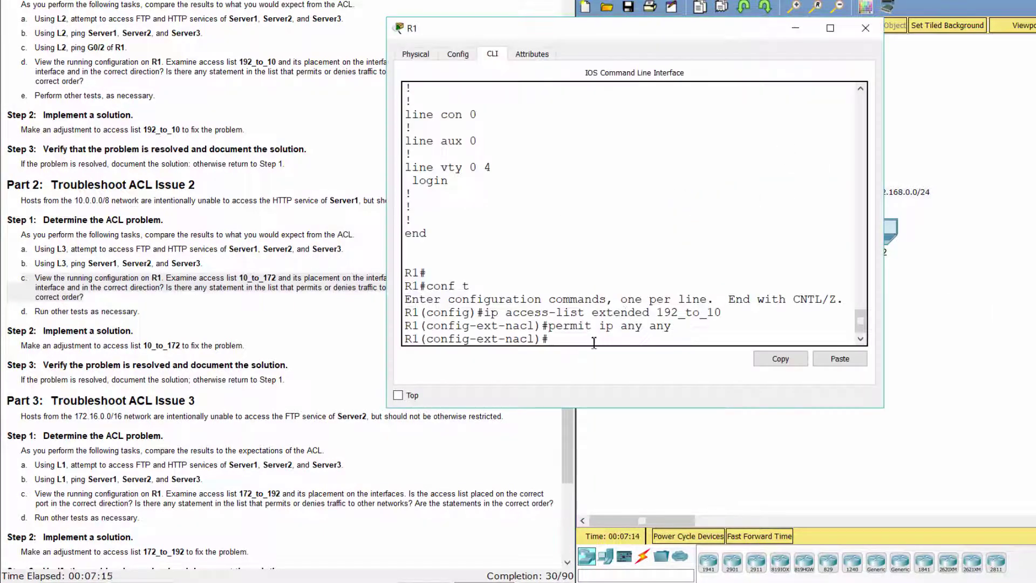
{"action": "type", "text": "exit"}
{"action": "key", "text": "Return"}
{"action": "type", "text": "do show run"}
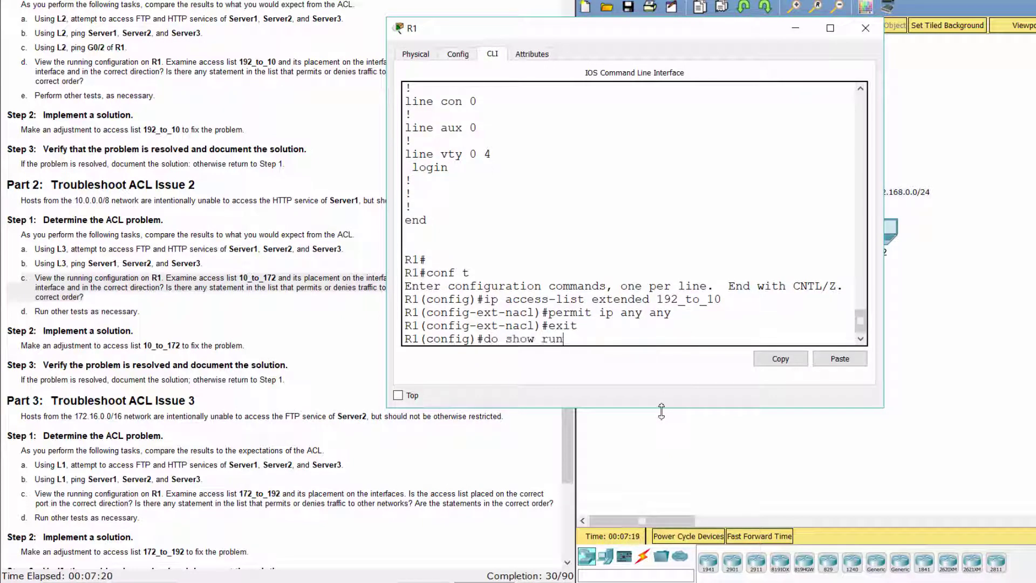
{"action": "key", "text": "Return"}
{"action": "key", "text": "space"}
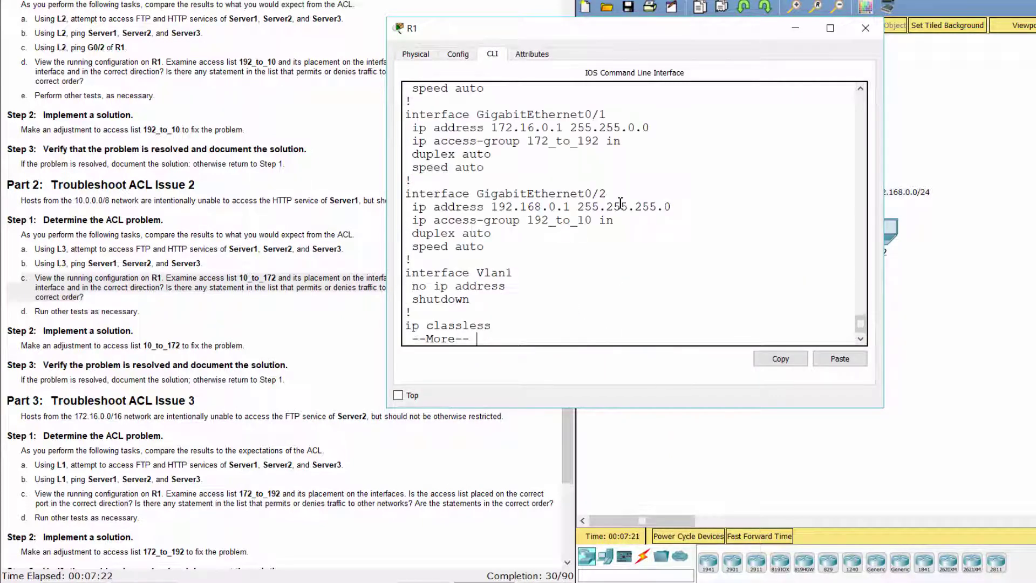
{"action": "key", "text": "space"}
Locate the 10_to_172 access list entries in R1's running configuration
{"action": "scroll", "coordinate": [621, 237], "scroll_direction": "up", "scroll_amount": 2}
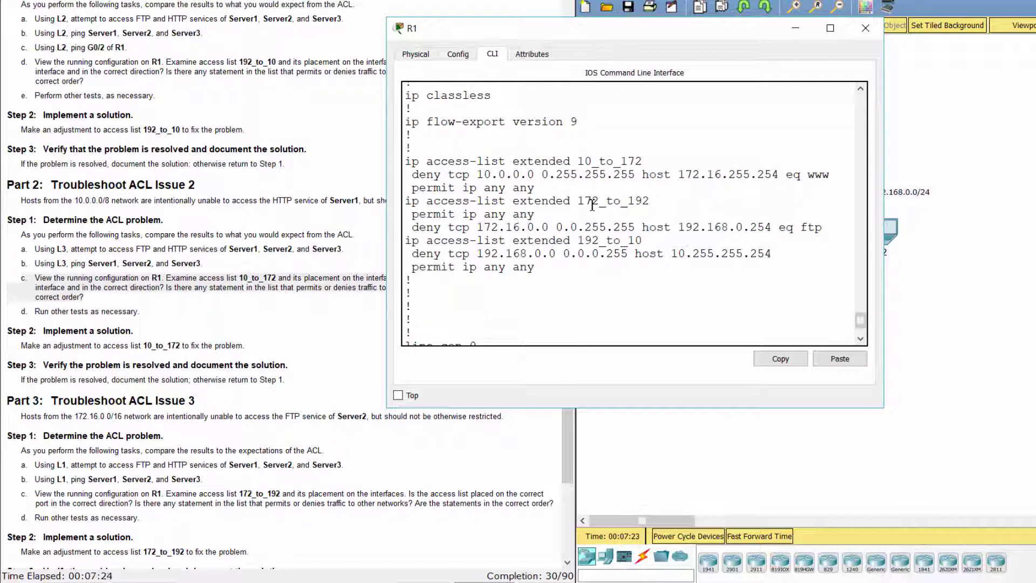
{"action": "scroll", "coordinate": [588, 208], "scroll_direction": "up", "scroll_amount": 2}
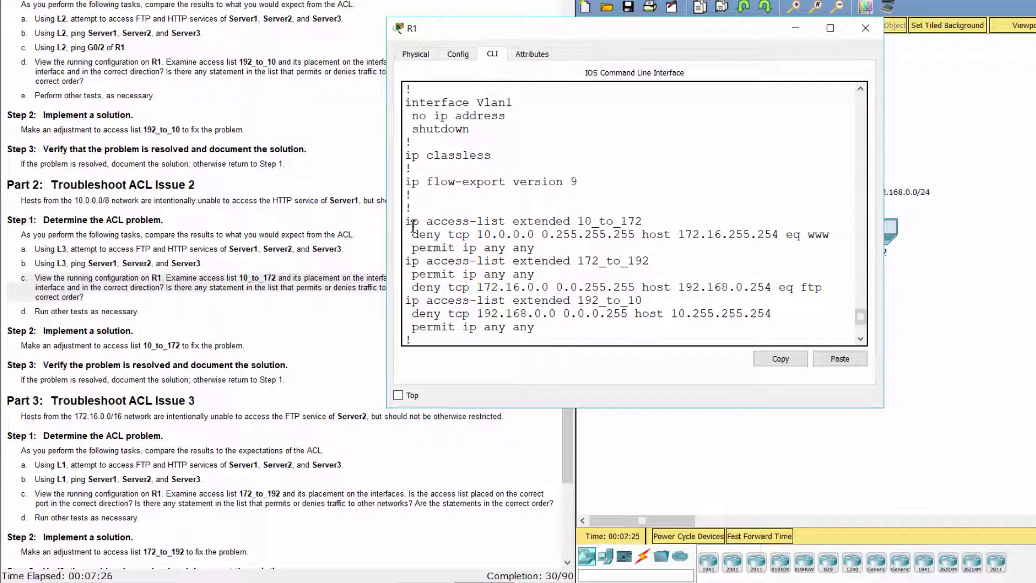
{"action": "left_click_drag", "start_coordinate": [407, 221], "coordinate": [587, 253]}
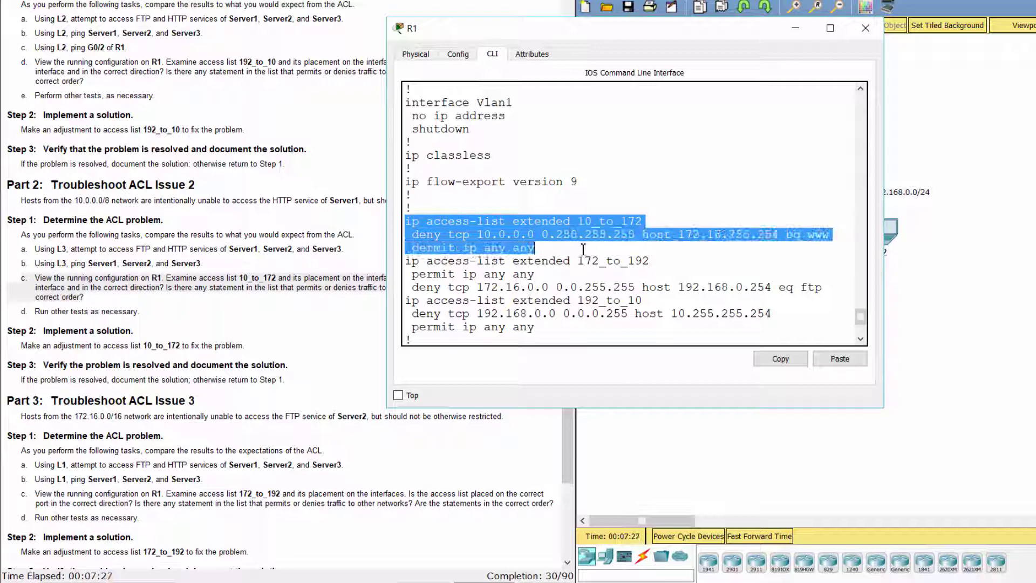
{"action": "left_click", "coordinate": [583, 249]}
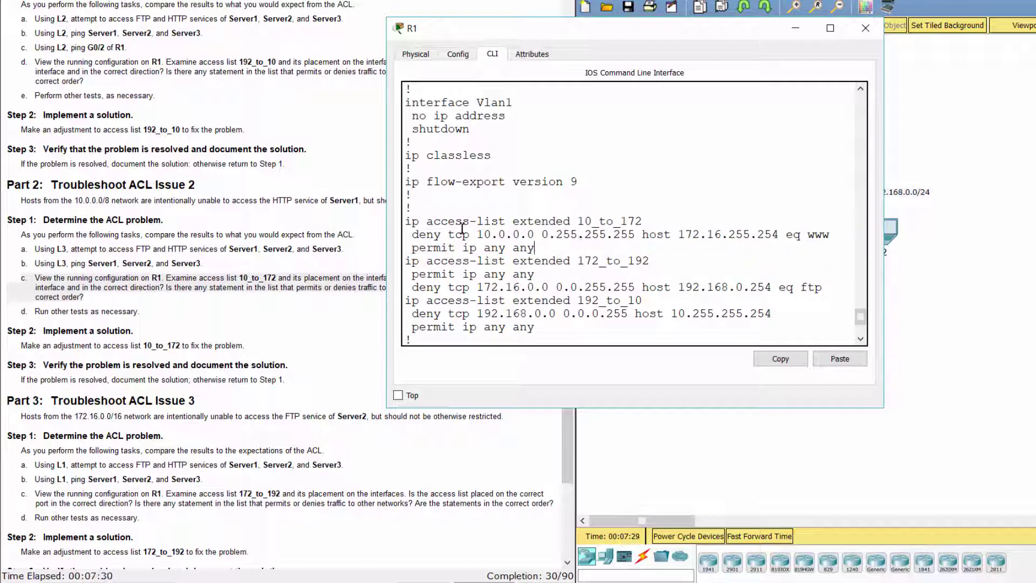
Confirm GigabitEthernet0/0 applies 10_to_172 outbound, then review the lab's Step 2 heading
{"action": "scroll", "coordinate": [417, 238], "scroll_direction": "up", "scroll_amount": 5}
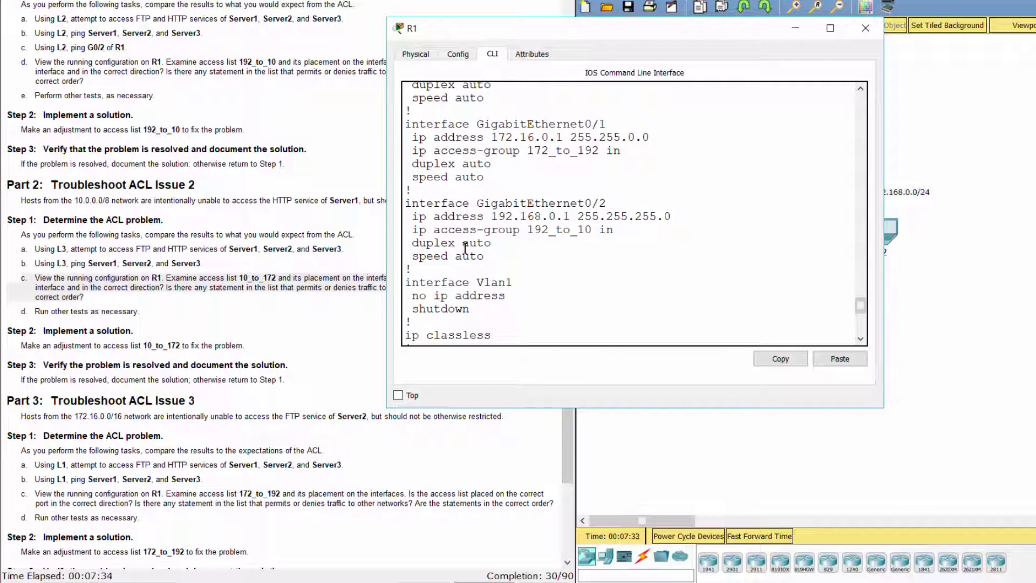
{"action": "scroll", "coordinate": [465, 248], "scroll_direction": "up", "scroll_amount": 3}
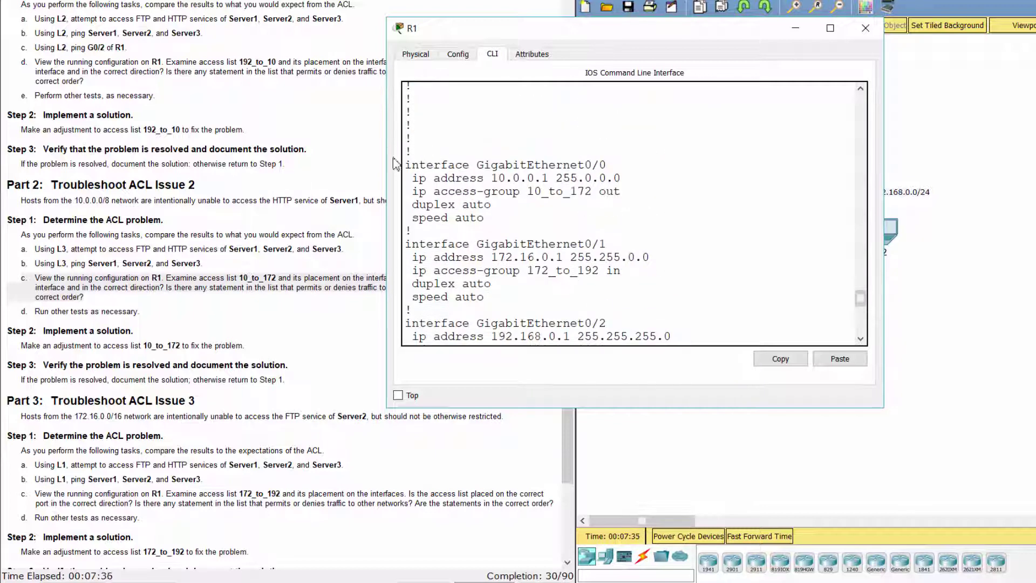
{"action": "left_click_drag", "start_coordinate": [406, 164], "coordinate": [578, 172]}
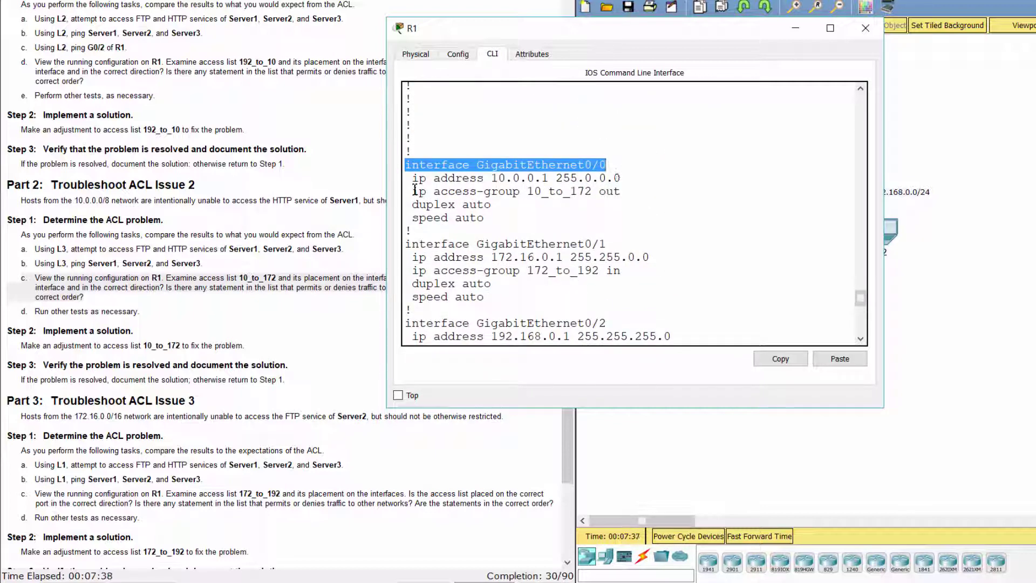
{"action": "left_click_drag", "start_coordinate": [412, 191], "coordinate": [639, 196]}
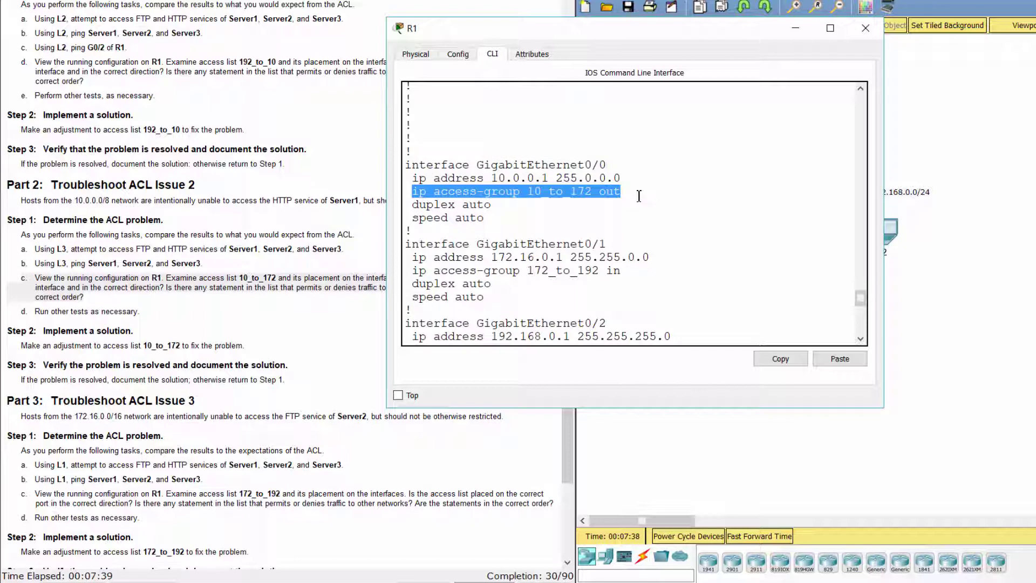
{"action": "double_click", "coordinate": [608, 193]}
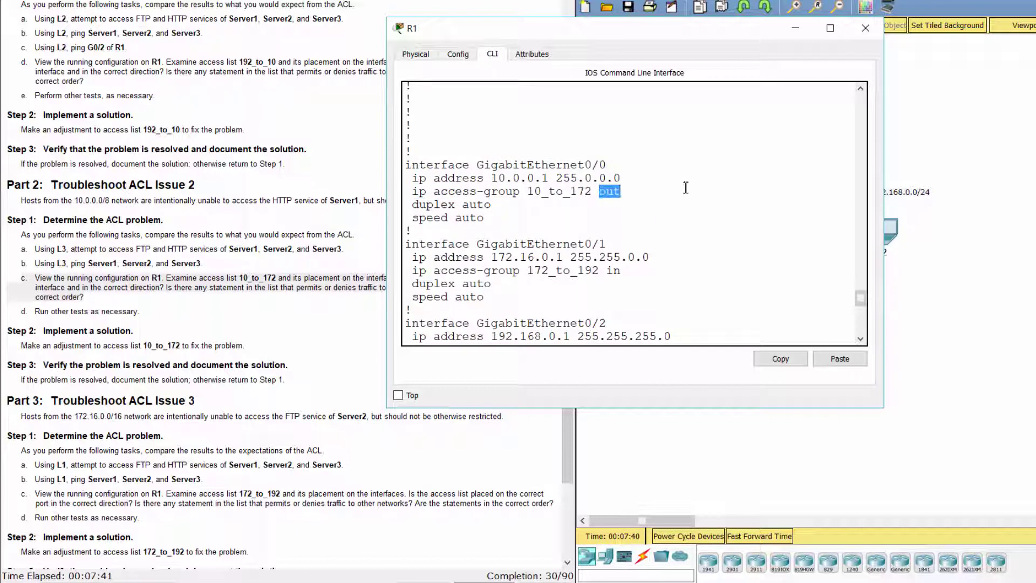
{"action": "left_click", "coordinate": [171, 344]}
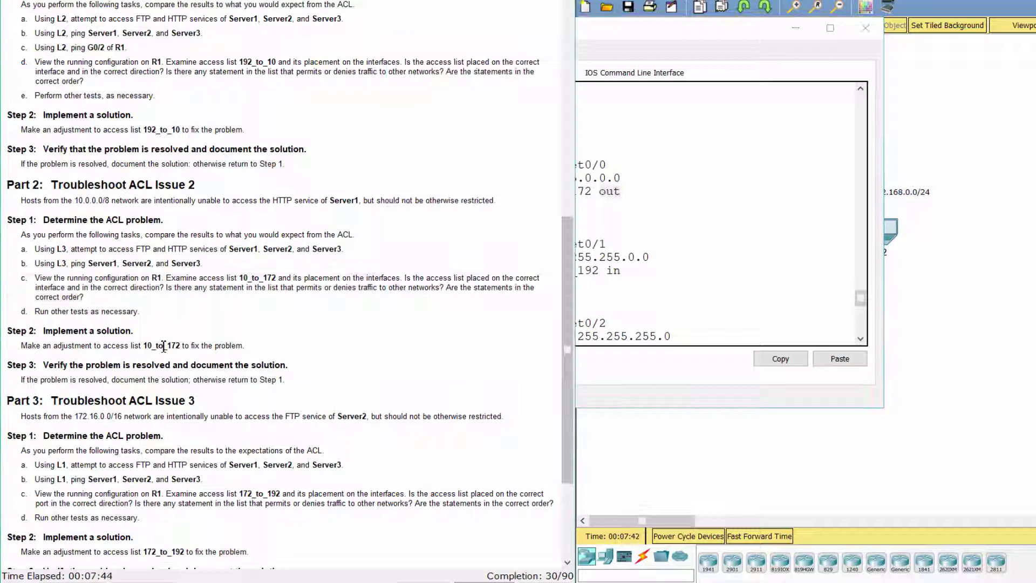
{"action": "left_click_drag", "start_coordinate": [8, 330], "coordinate": [119, 343]}
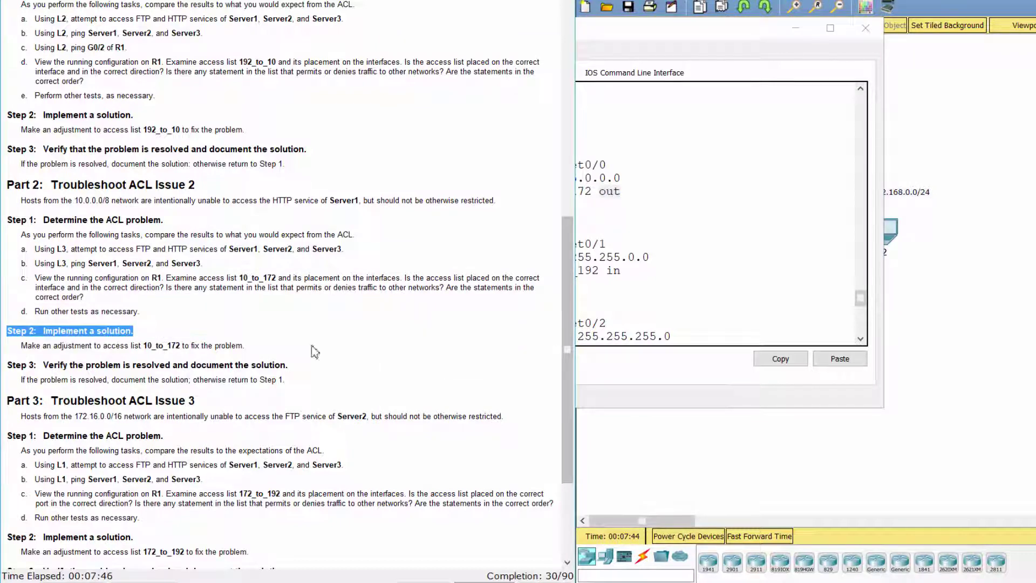
{"action": "left_click", "coordinate": [714, 323]}
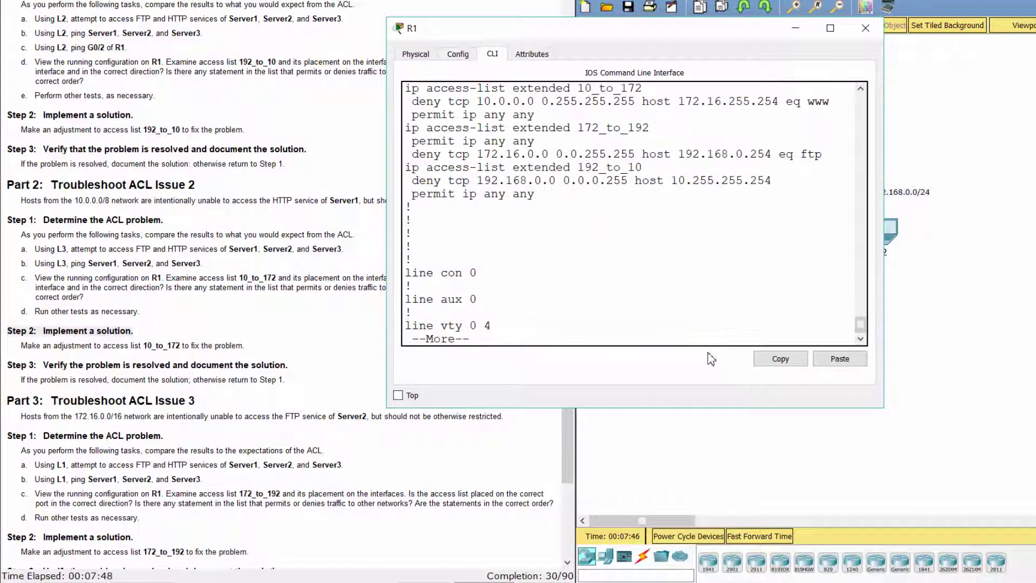
On R1's G0/0, remove 'ip access-group 10_to_172 out' and apply 'ip access-group 10_to_172 in'
{"action": "key", "text": "space"}
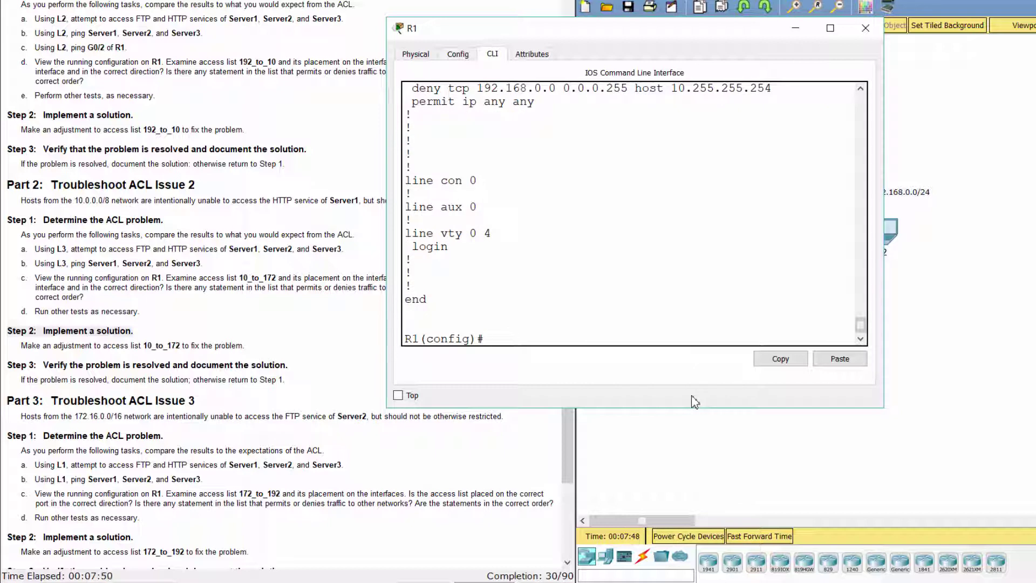
{"action": "type", "text": "int g0"}
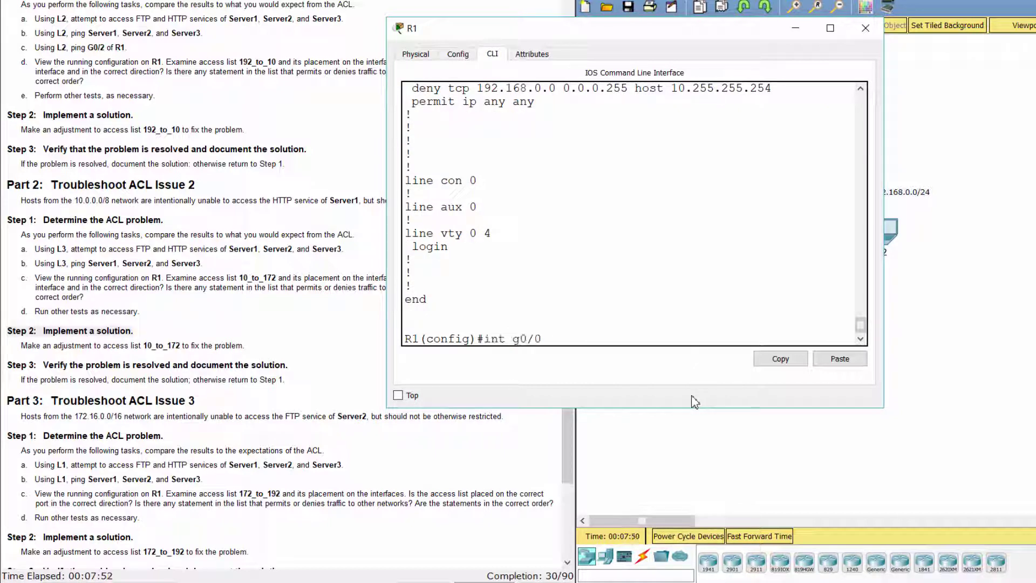
{"action": "type", "text": "/0"}
{"action": "key", "text": "Return"}
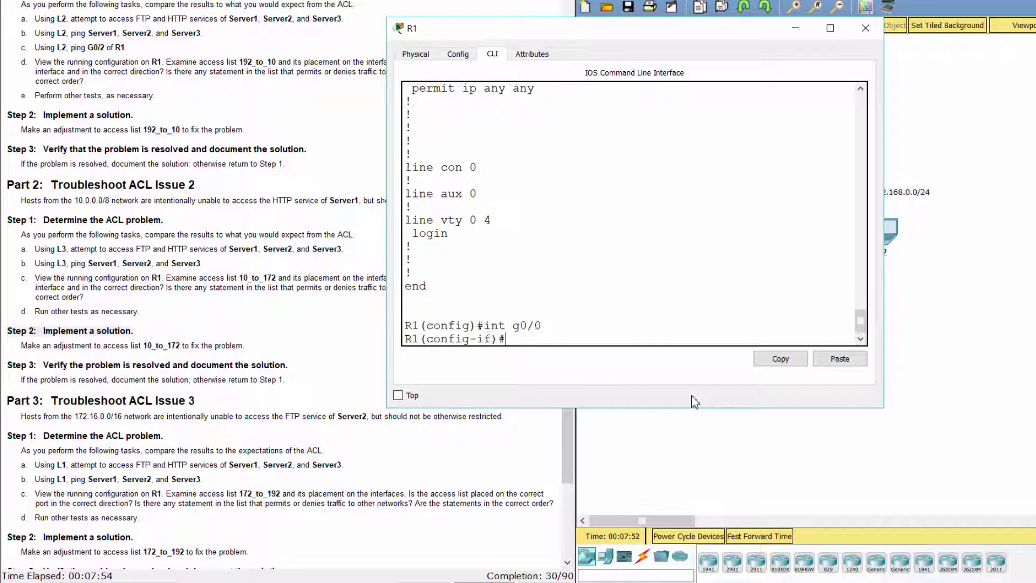
{"action": "type", "text": "no ip access-group 10"}
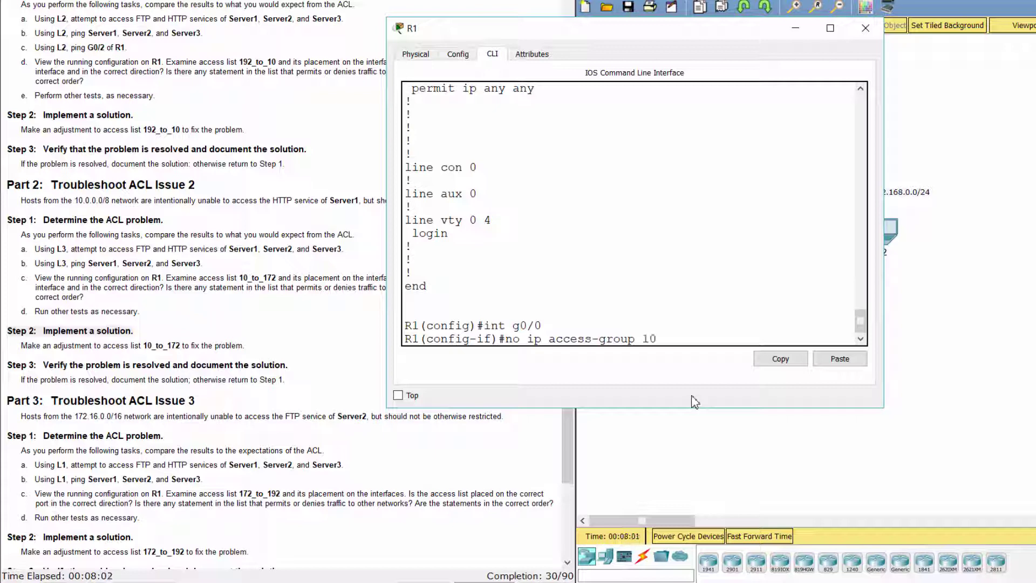
{"action": "type", "text": "to_172 out"}
{"action": "key", "text": "Return"}
{"action": "type", "text": "ip ac"}
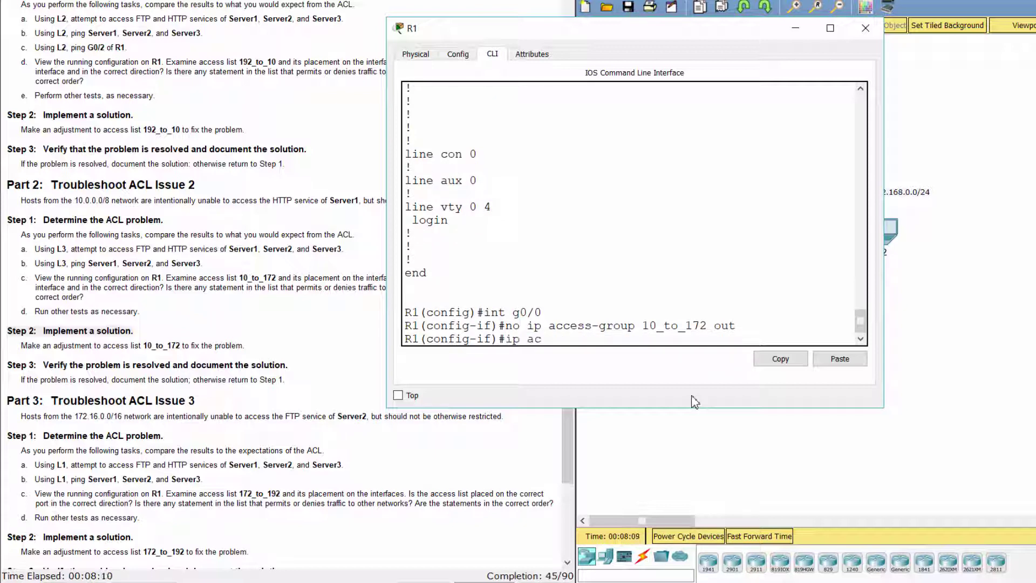
{"action": "type", "text": "cess-group 10_to_"}
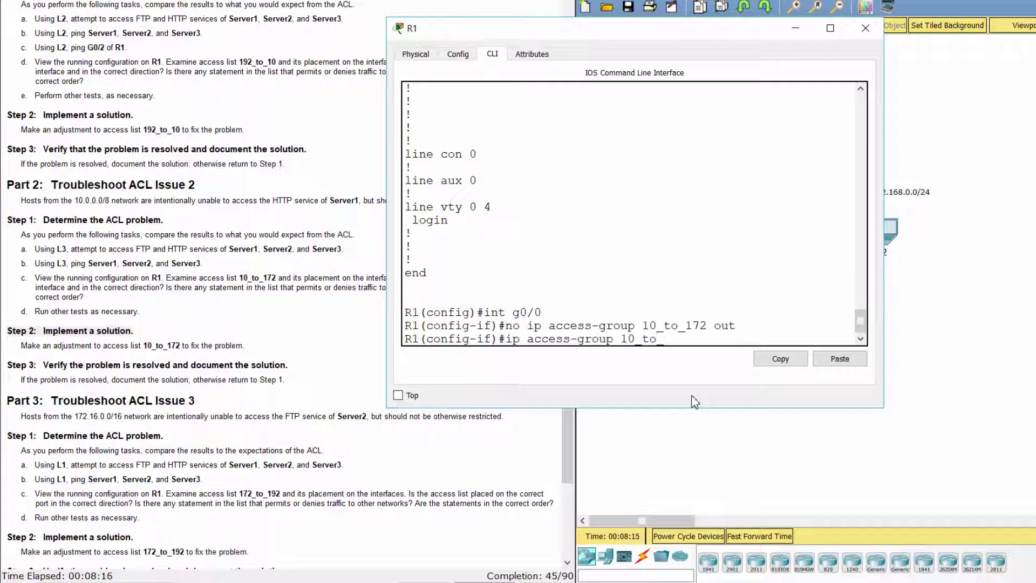
{"action": "type", "text": "172 in"}
{"action": "key", "text": "Return"}
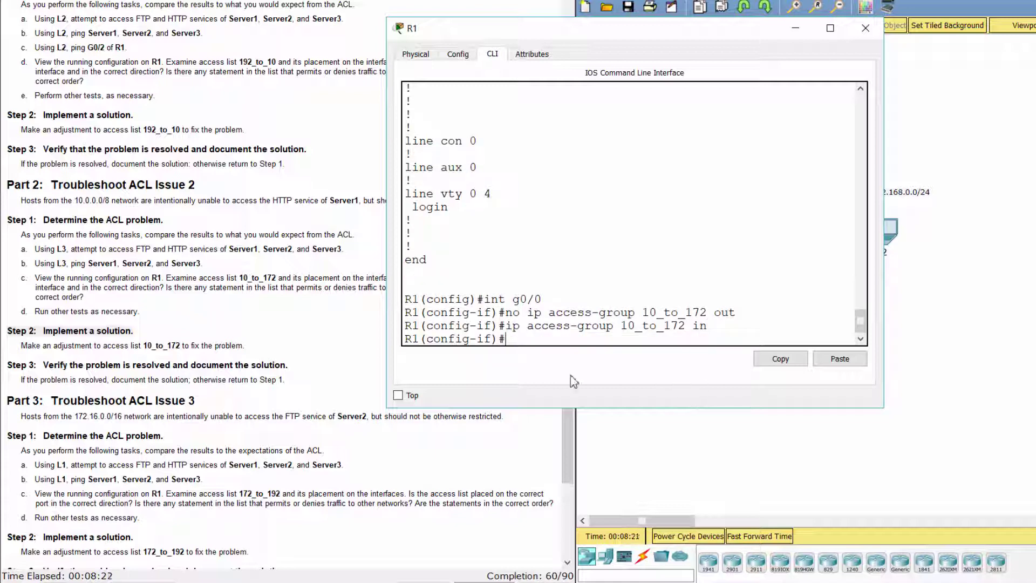
{"action": "left_click", "coordinate": [180, 343]}
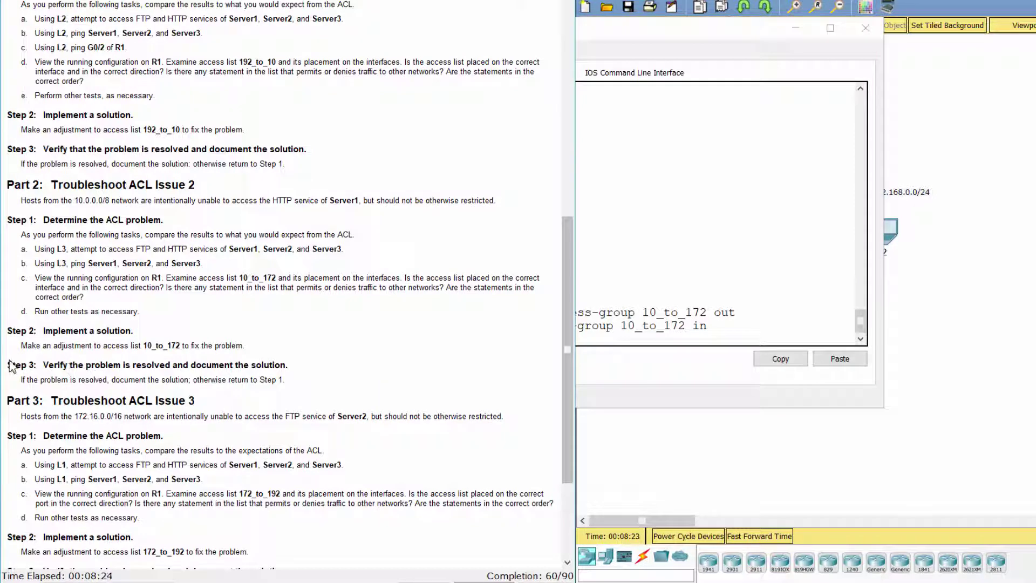
Review the Step 3 verify heading, then ping 192.168.0.254 from L3
{"action": "left_click_drag", "start_coordinate": [10, 367], "coordinate": [316, 360]}
{"action": "left_click", "coordinate": [335, 388]}
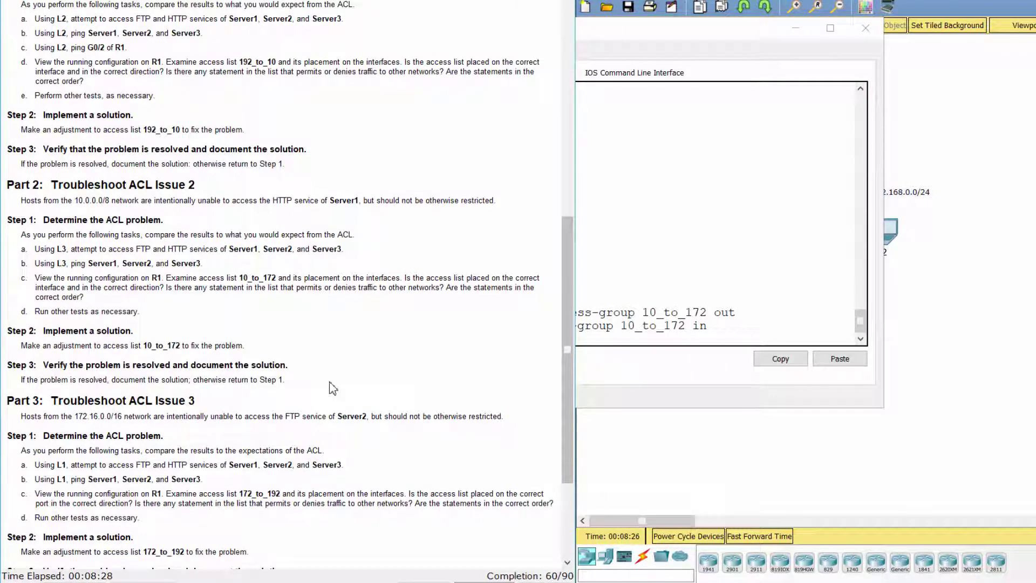
{"action": "left_click", "coordinate": [643, 342]}
{"action": "left_click", "coordinate": [1004, 179]}
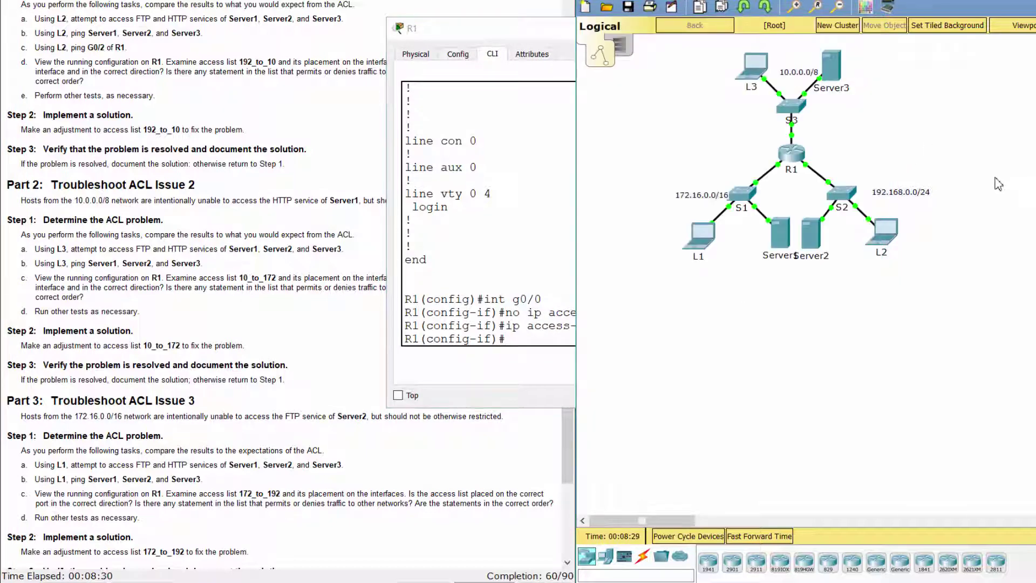
{"action": "left_click", "coordinate": [753, 63]}
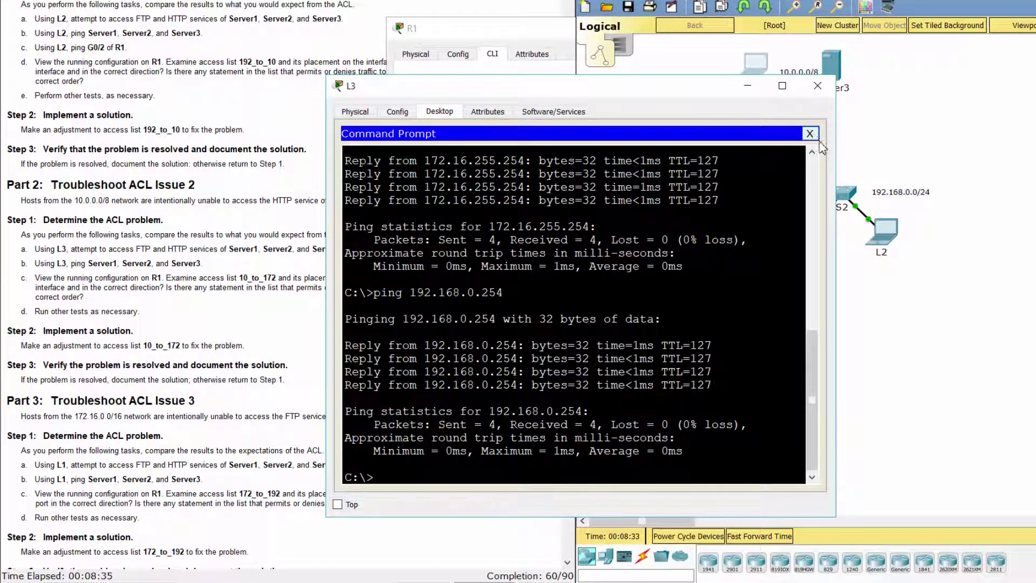
{"action": "left_click", "coordinate": [809, 133]}
{"action": "left_click", "coordinate": [667, 162]}
{"action": "type", "text": "ping 192.168.0.254"}
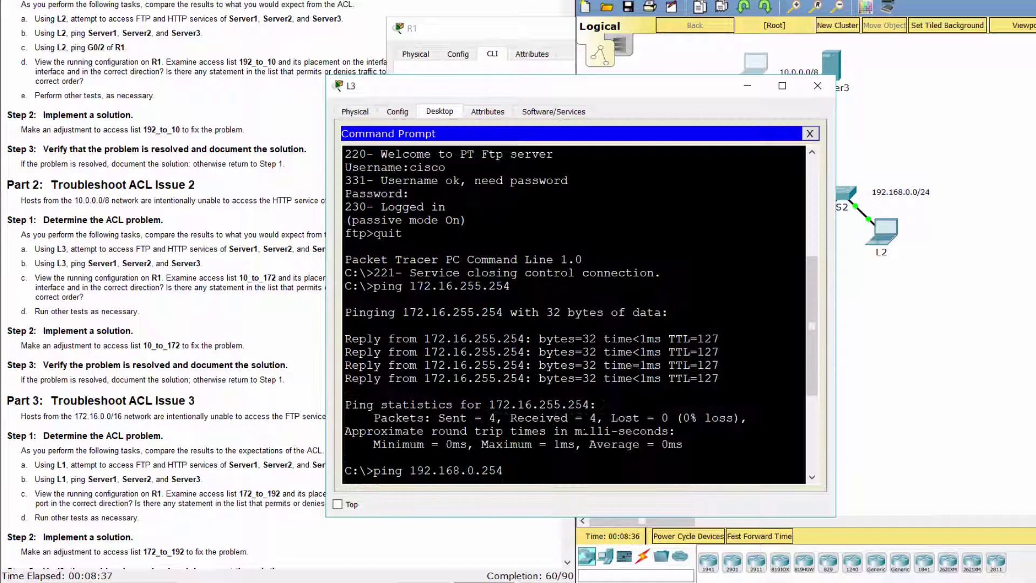
{"action": "key", "text": "Return"}
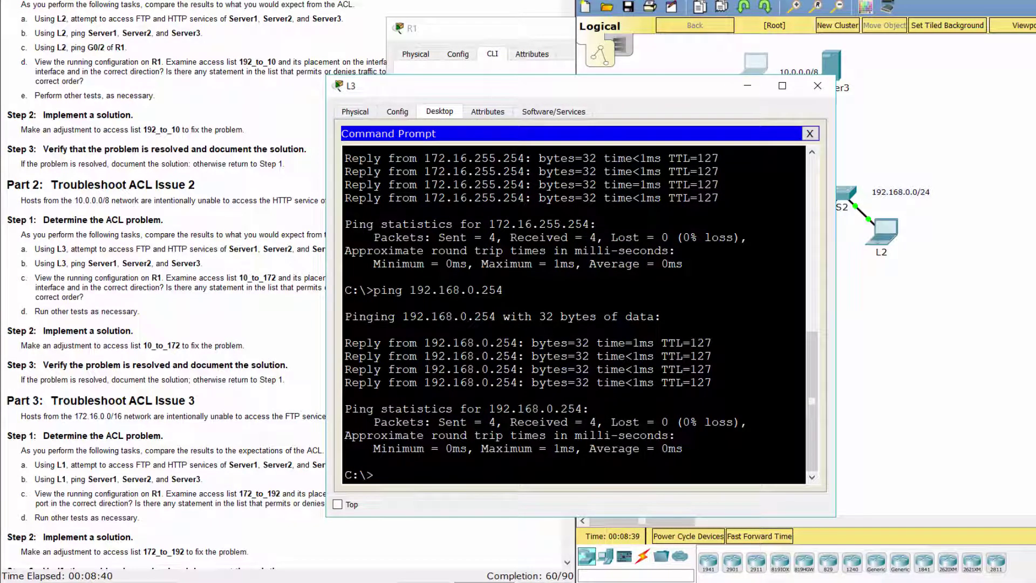
From L3, log in over FTP to 172.16.255.254 with the lab credentials
{"action": "type", "text": "ftp 172.16.255.254"}
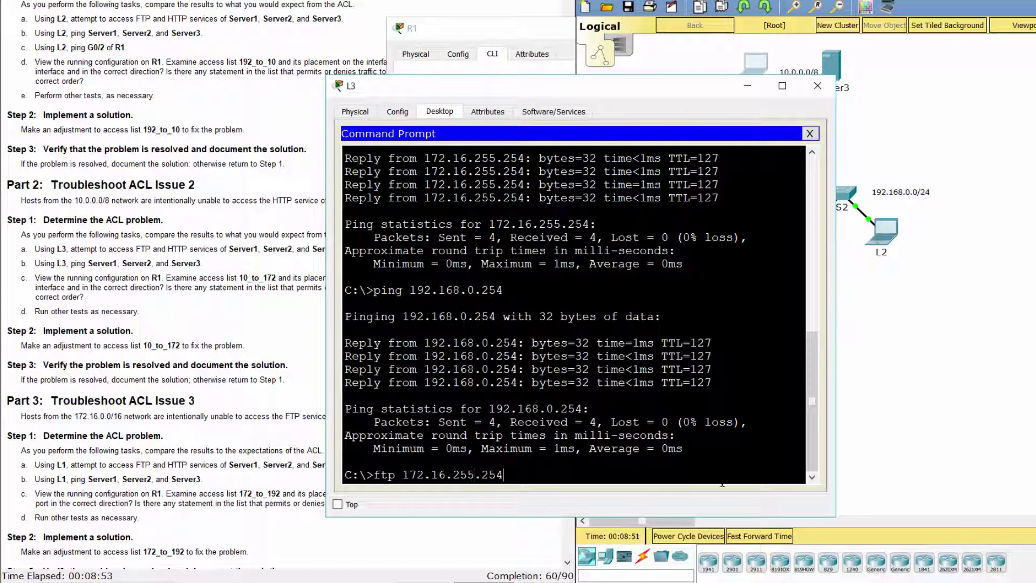
{"action": "key", "text": "Return"}
{"action": "type", "text": "cisco"}
{"action": "key", "text": "Return"}
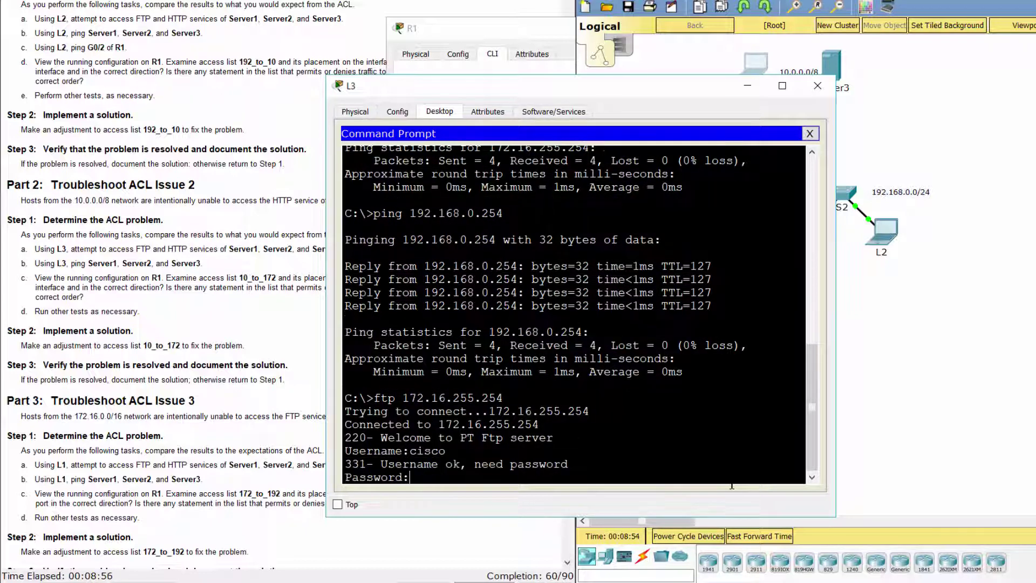
{"action": "type", "text": "cisco"}
{"action": "key", "text": "Return"}
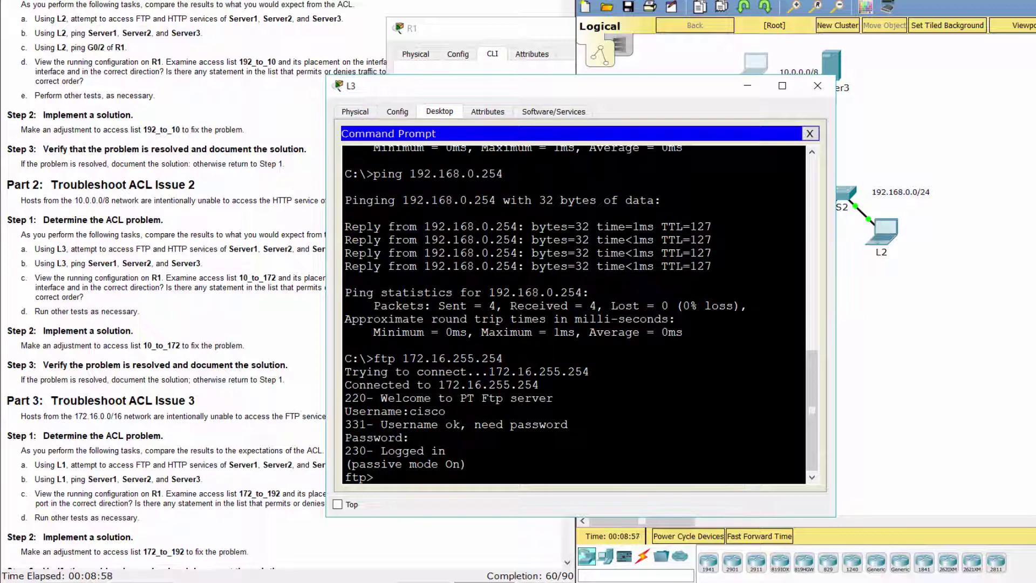
{"action": "left_click", "coordinate": [809, 133]}
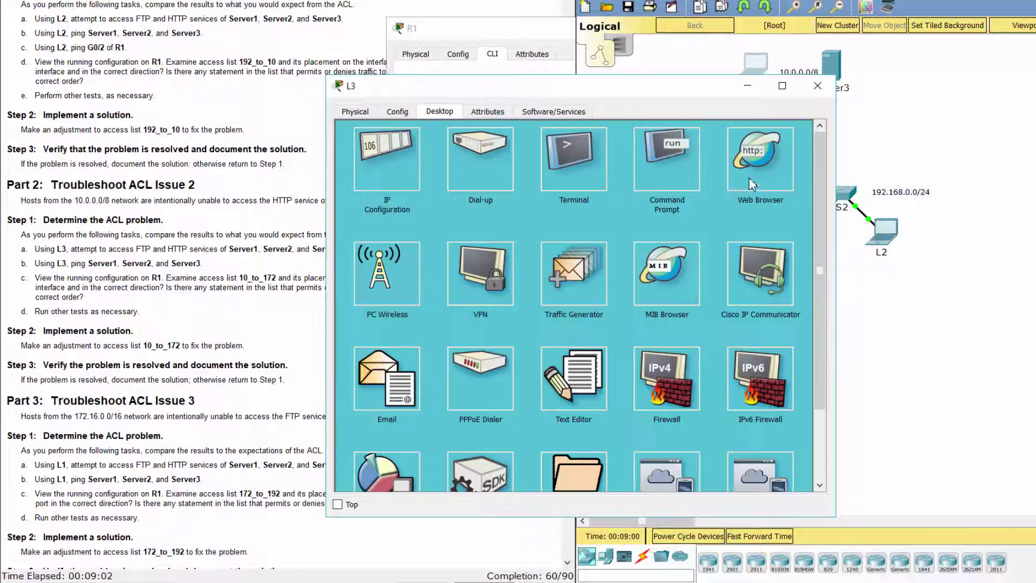
{"action": "left_click", "coordinate": [752, 184]}
{"action": "left_click", "coordinate": [527, 152]}
{"action": "type", "text": "172"}
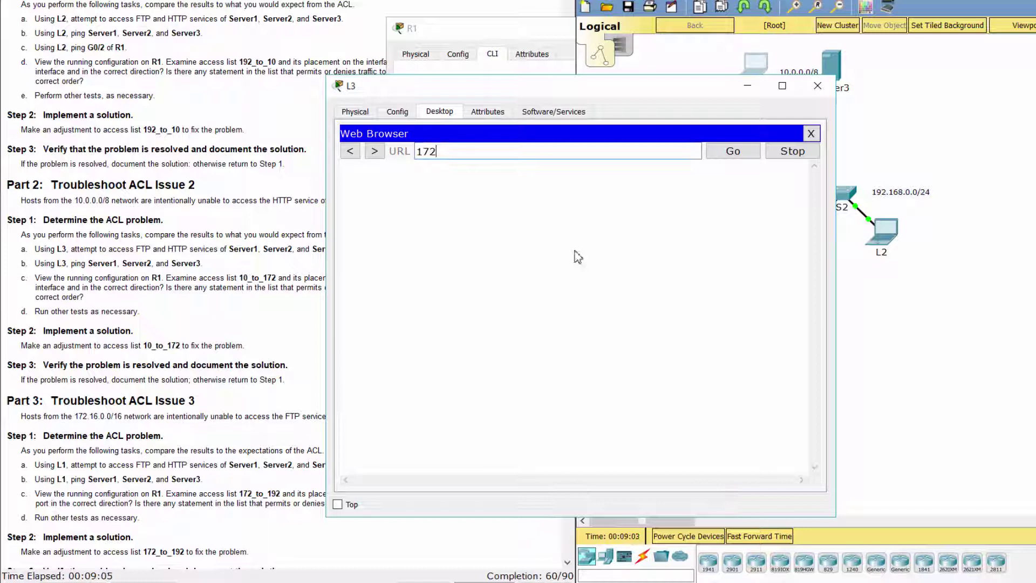
{"action": "type", "text": ".16.255.254"}
{"action": "key", "text": "Return"}
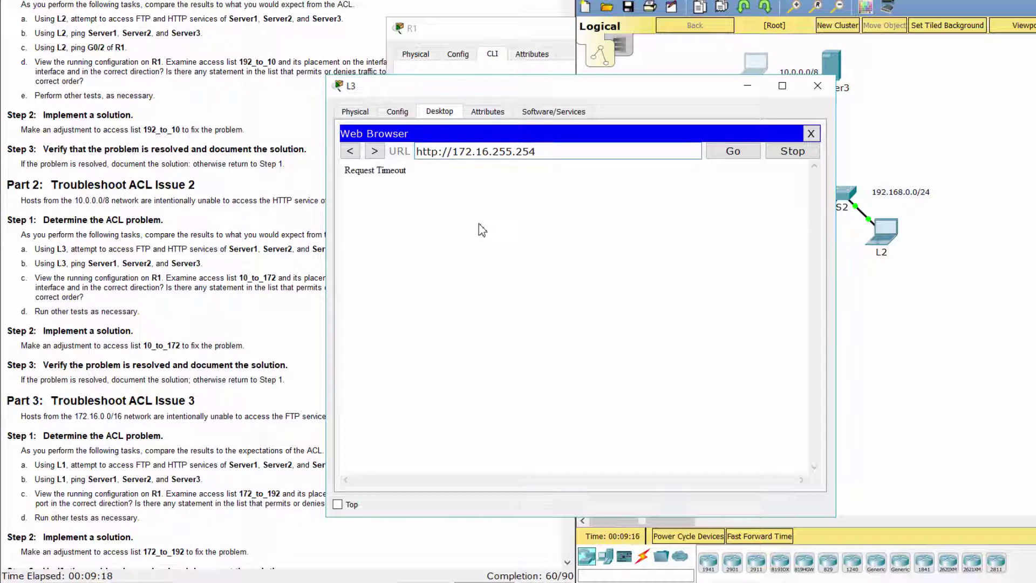
{"action": "left_click_drag", "start_coordinate": [425, 172], "coordinate": [343, 175]}
{"action": "left_click", "coordinate": [477, 289]}
Scroll the lab instructions down to Part 3
{"action": "left_click", "coordinate": [223, 392]}
{"action": "scroll", "coordinate": [223, 392], "scroll_direction": "down", "scroll_amount": 3}
{"action": "left_click_drag", "start_coordinate": [8, 258], "coordinate": [205, 265]}
Review Part 3 Step 1, task a, about testing from L1
{"action": "left_click", "coordinate": [222, 282]}
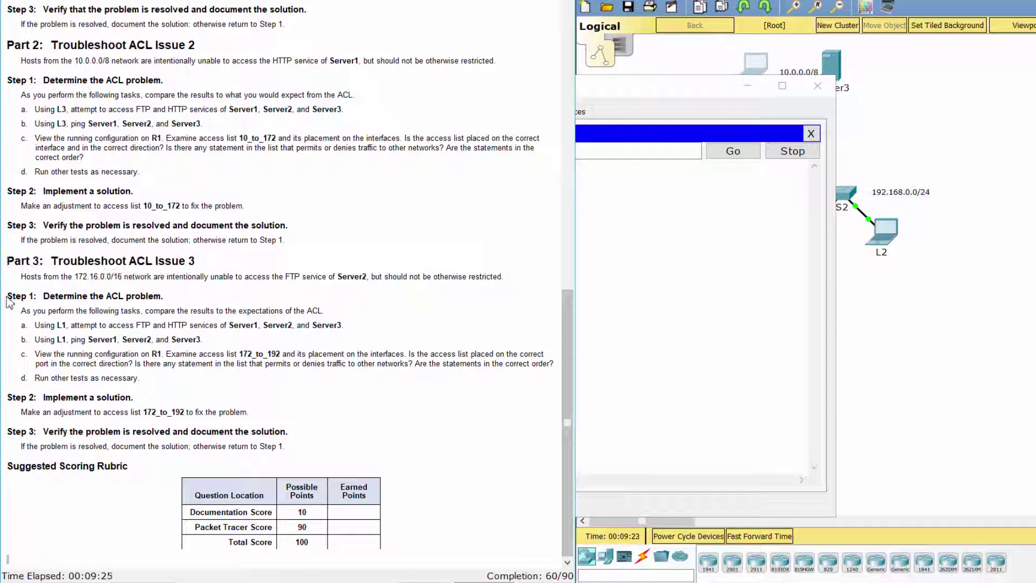
{"action": "left_click_drag", "start_coordinate": [8, 297], "coordinate": [175, 289]}
{"action": "left_click", "coordinate": [201, 291]}
{"action": "left_click_drag", "start_coordinate": [21, 324], "coordinate": [379, 319]}
From L1's Command Prompt, log in over FTP to 192.168.0.254, then quit
{"action": "left_click", "coordinate": [890, 320]}
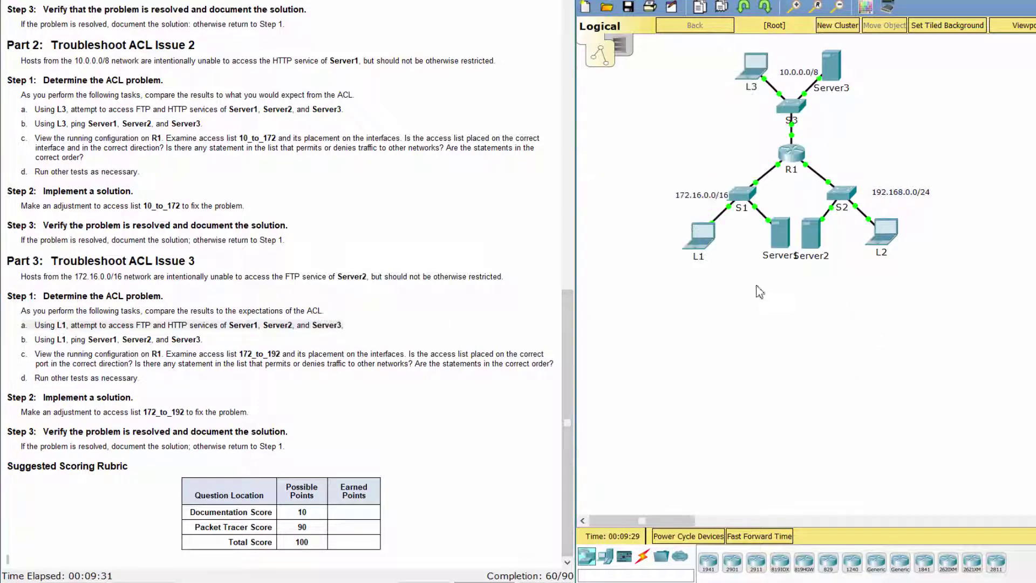
{"action": "left_click", "coordinate": [707, 246]}
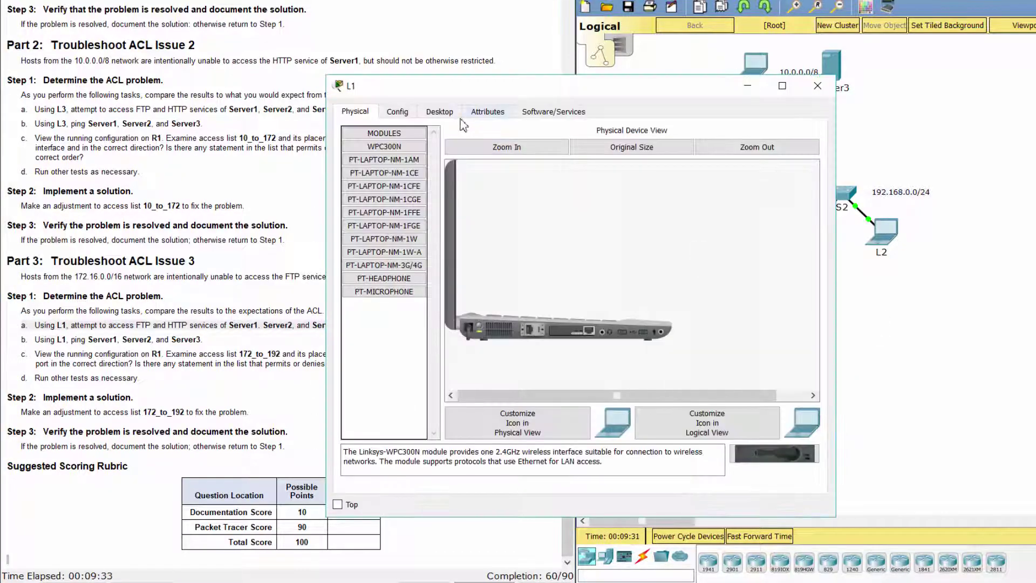
{"action": "left_click", "coordinate": [455, 117]}
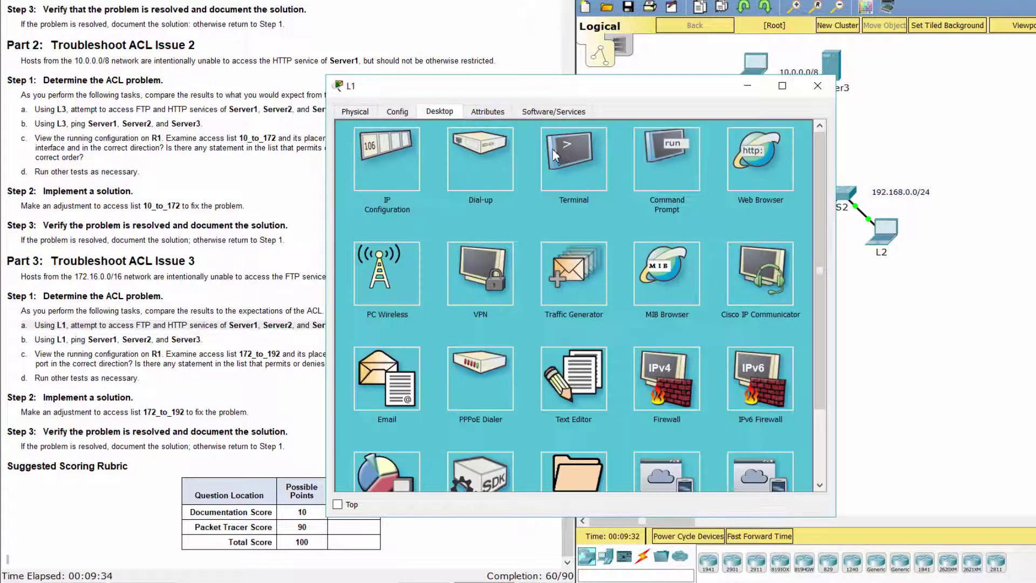
{"action": "left_click", "coordinate": [667, 164]}
{"action": "type", "text": "ftp "}
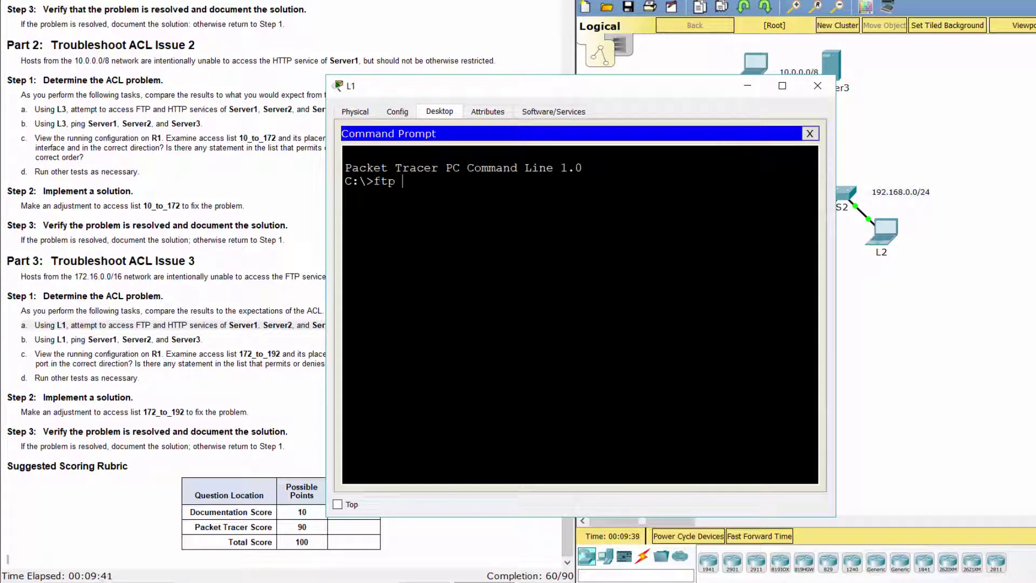
{"action": "type", "text": "192.168.0.254"}
{"action": "key", "text": "Return"}
{"action": "type", "text": "cisco"}
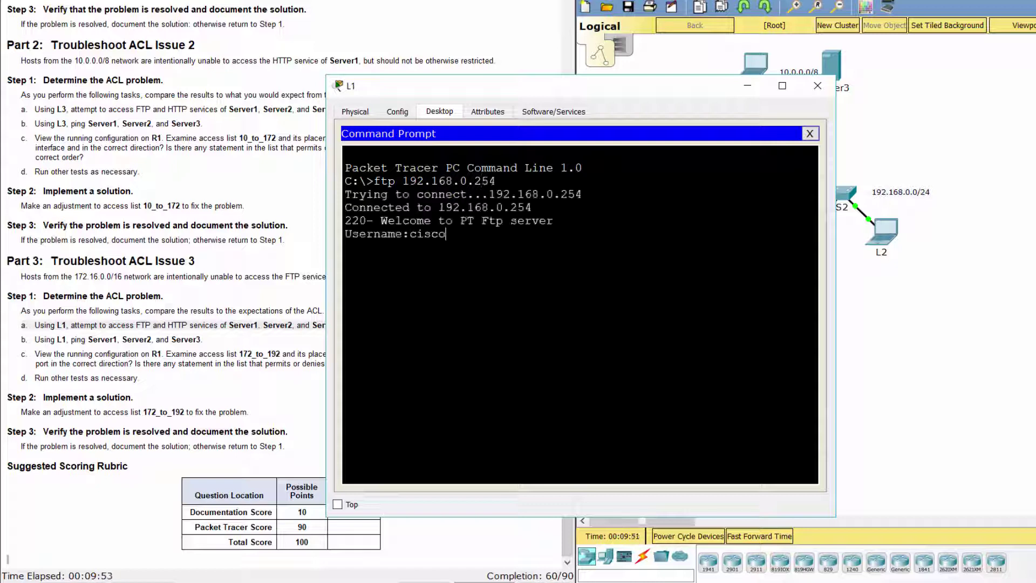
{"action": "key", "text": "Return"}
{"action": "type", "text": "cisco"}
{"action": "key", "text": "Return"}
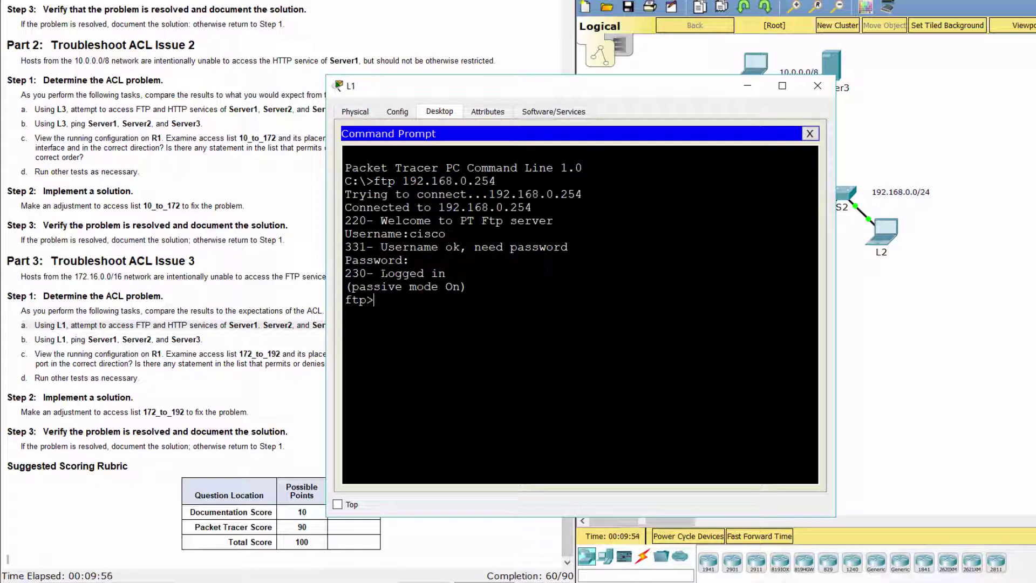
{"action": "type", "text": "quit"}
{"action": "key", "text": "Return"}
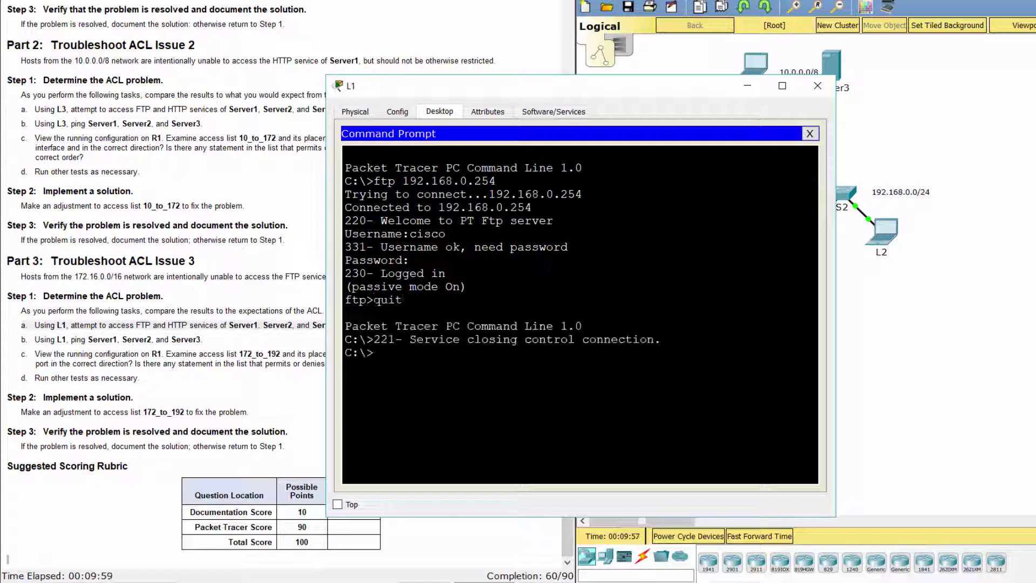
Log in over FTP from L1 to 10.255.255.254, then quit the session
{"action": "type", "text": "ftp 10.255.255.254"}
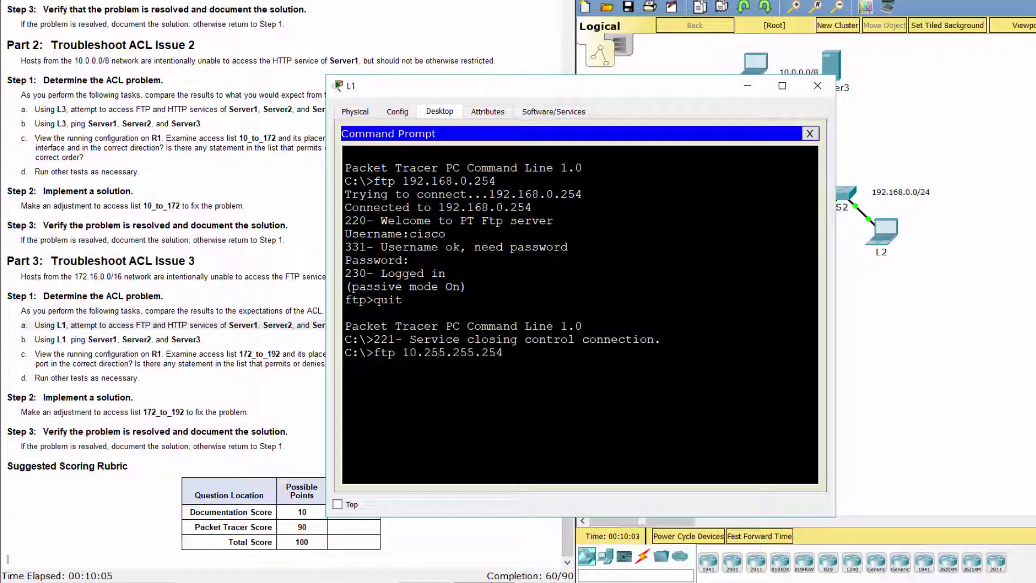
{"action": "key", "text": "Return"}
{"action": "type", "text": "cisco"}
{"action": "key", "text": "Return"}
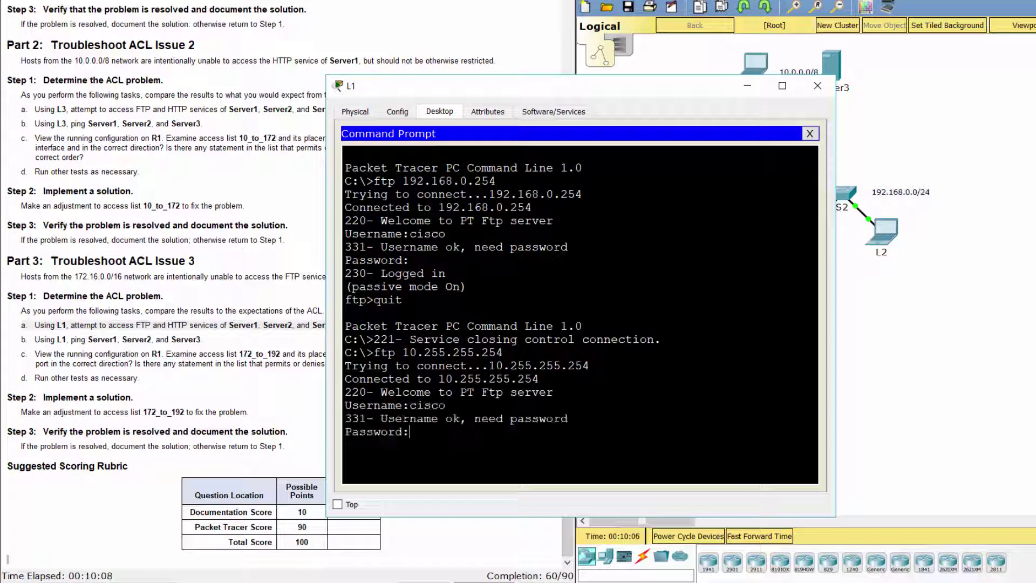
{"action": "key", "text": "Return"}
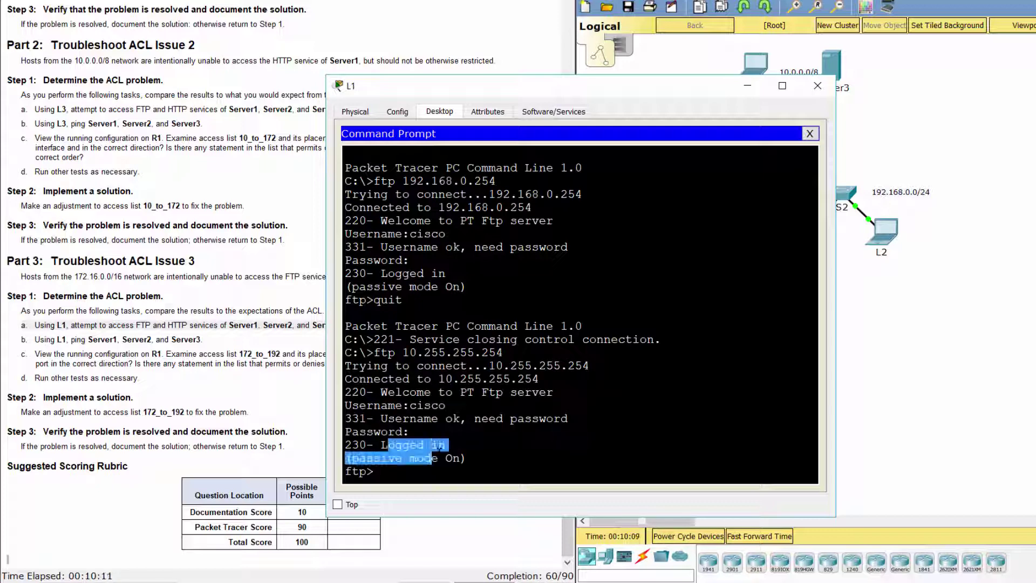
{"action": "type", "text": "quit"}
{"action": "key", "text": "Return"}
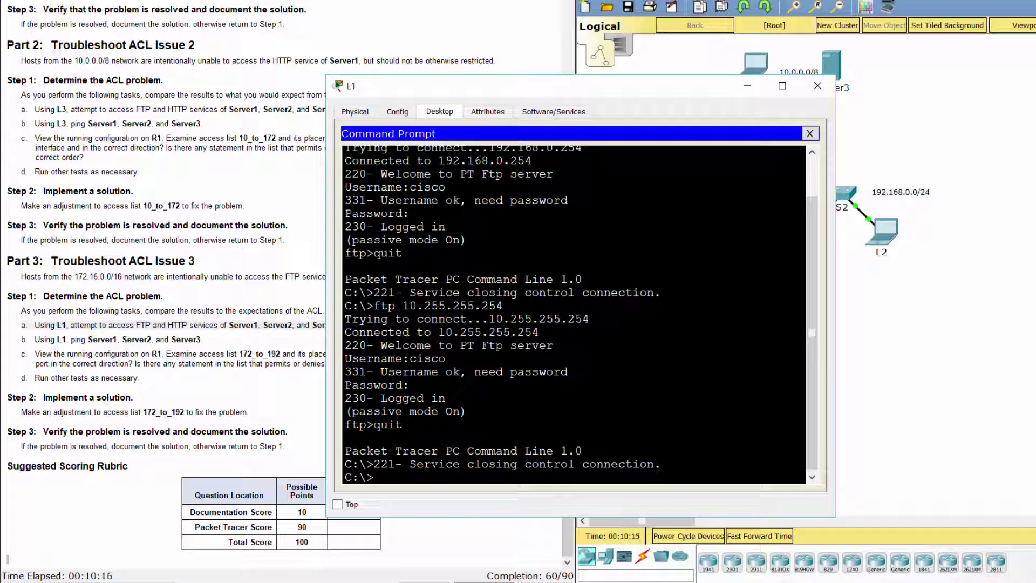
In L1's web browser, load the Server2 page at 192.168.0.254 and Server3 page at 10.255.255.254
{"action": "left_click", "coordinate": [810, 133]}
{"action": "left_click", "coordinate": [659, 209]}
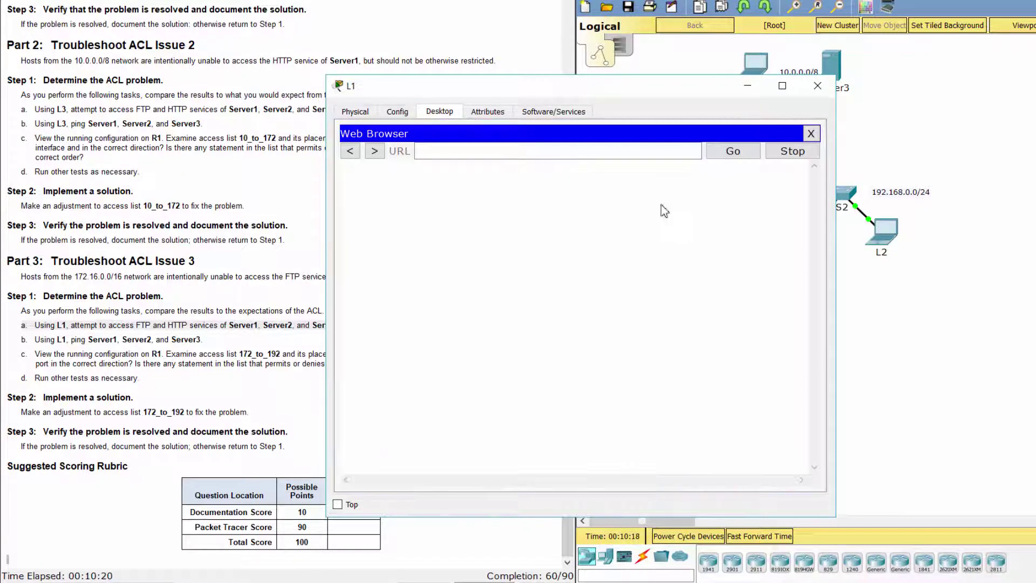
{"action": "left_click", "coordinate": [560, 154]}
{"action": "type", "text": "19"}
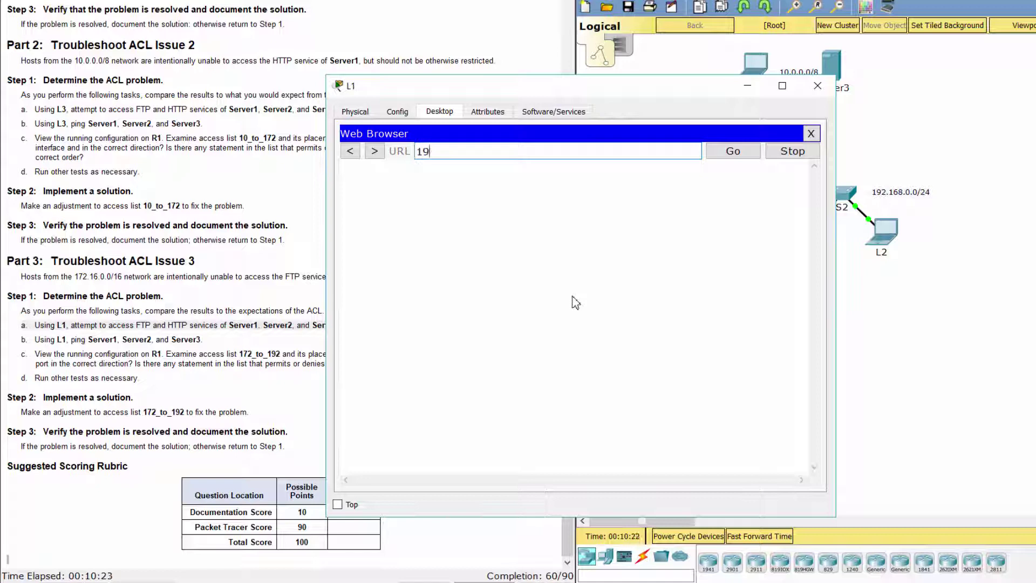
{"action": "type", "text": "2.168.0.254"}
{"action": "key", "text": "Return"}
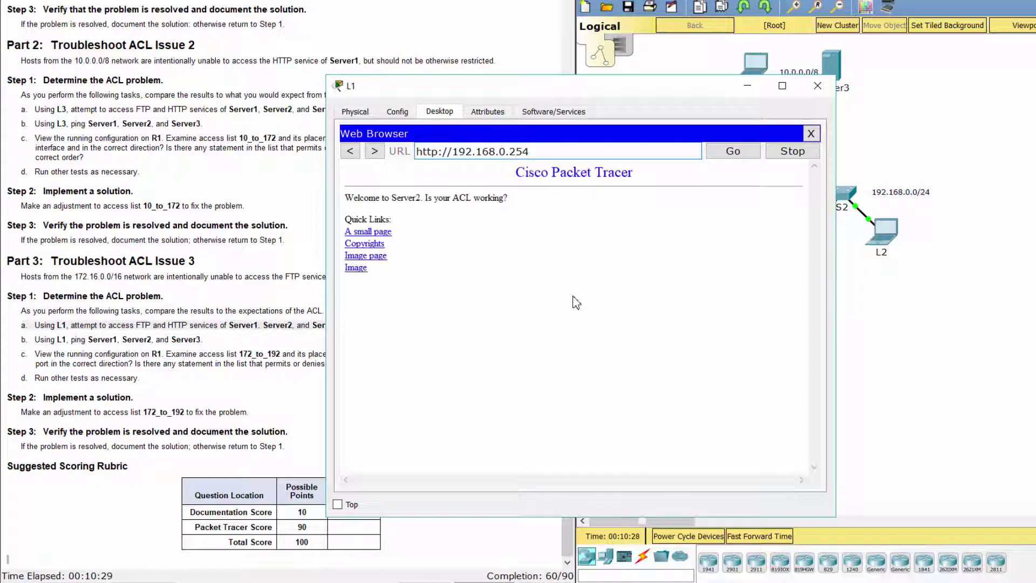
{"action": "left_click", "coordinate": [810, 133]}
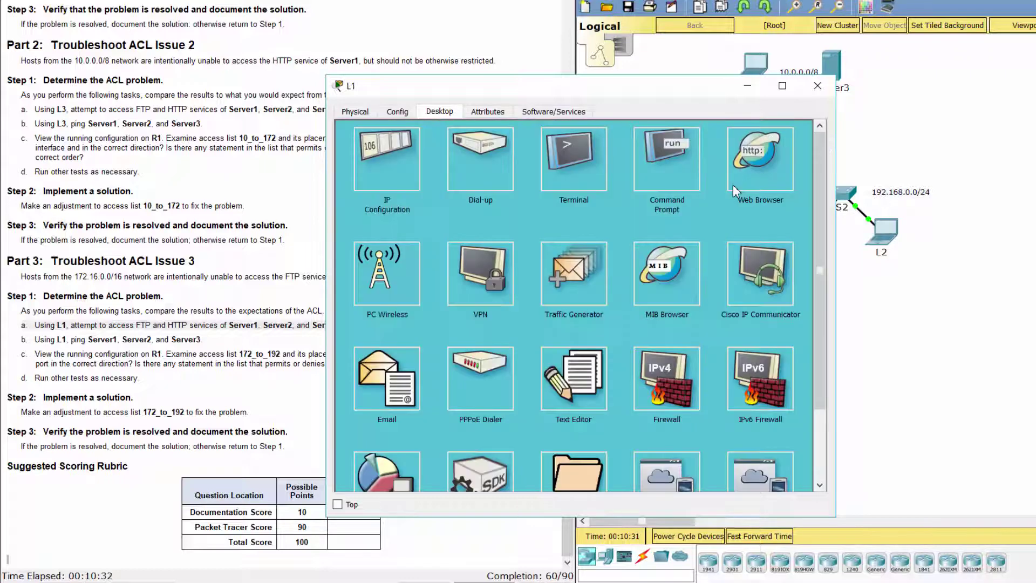
{"action": "left_click", "coordinate": [734, 186]}
{"action": "type", "text": "10."}
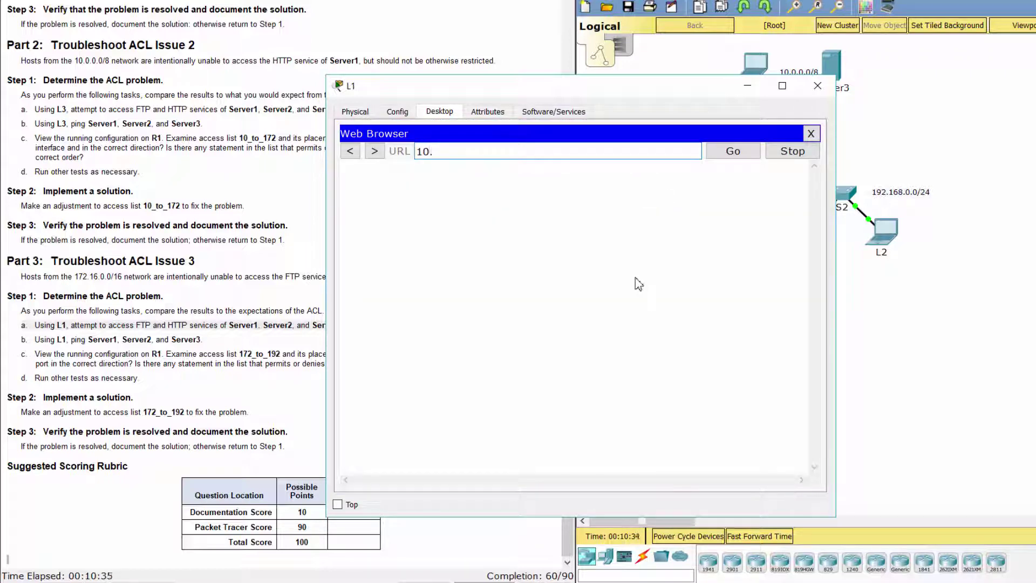
{"action": "type", "text": "255.255.254"}
{"action": "key", "text": "Return"}
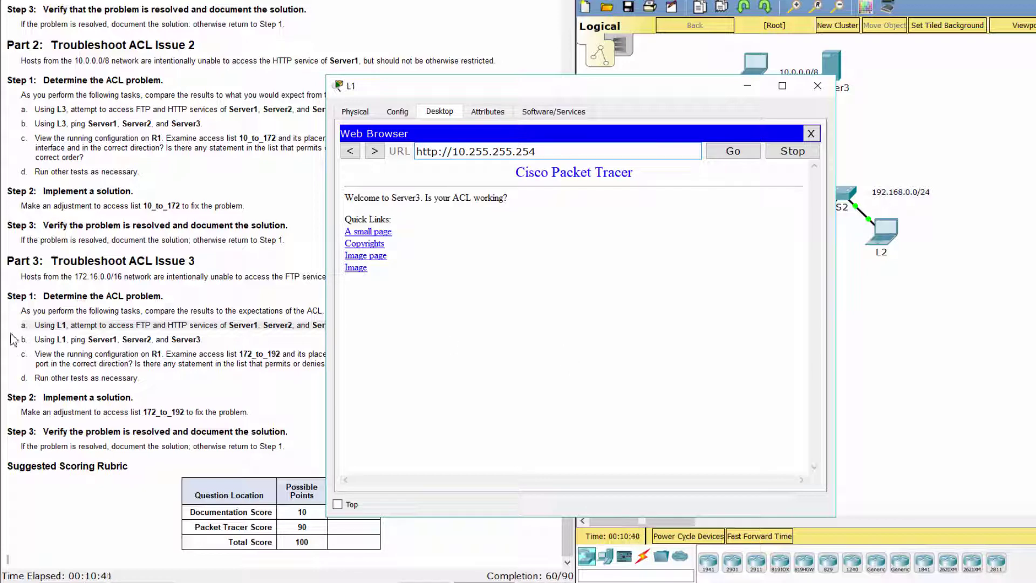
{"action": "left_click_drag", "start_coordinate": [14, 339], "coordinate": [210, 340]}
From L1's Command Prompt, ping 192.168.0.254 and 10.255.255.254 with 0% loss
{"action": "left_click", "coordinate": [633, 326]}
{"action": "left_click", "coordinate": [811, 134]}
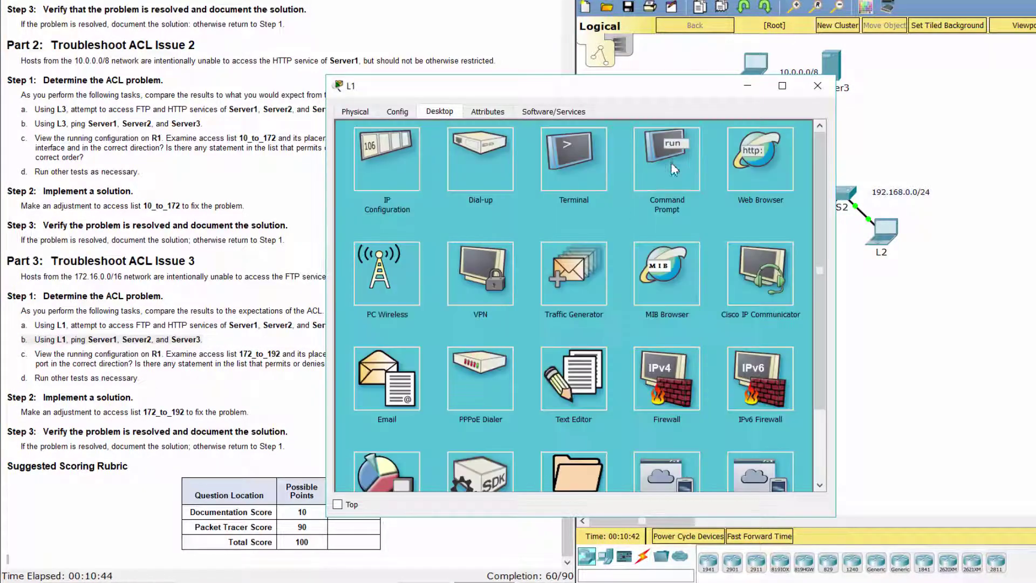
{"action": "left_click", "coordinate": [671, 163]}
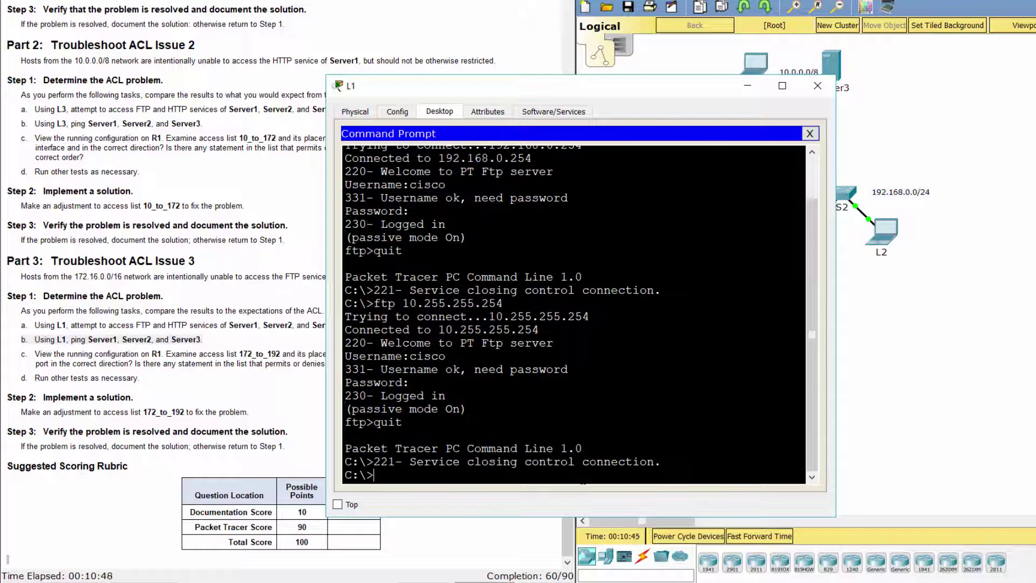
{"action": "type", "text": "ping 192.168"}
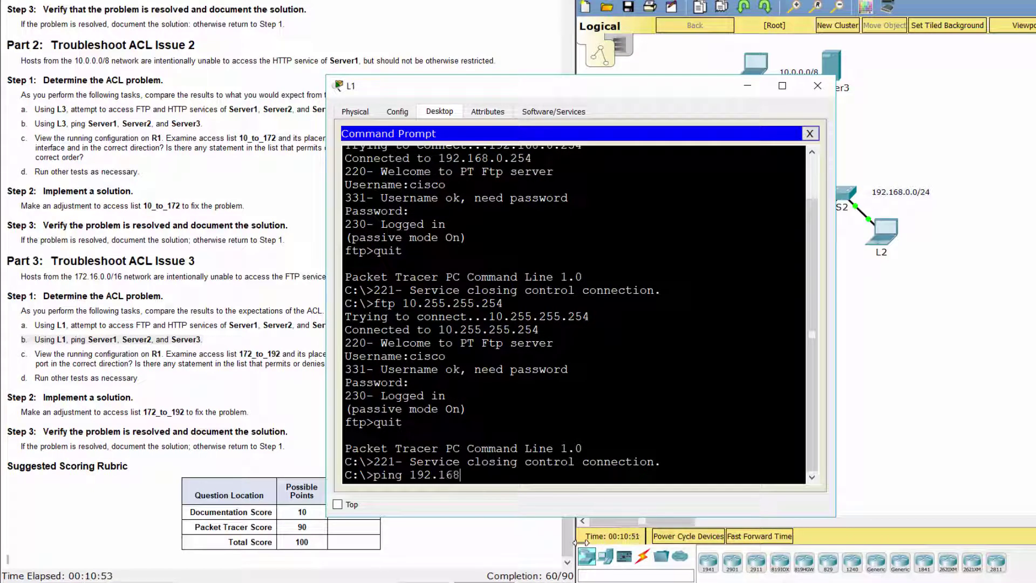
{"action": "type", "text": ".0.254"}
{"action": "key", "text": "Return"}
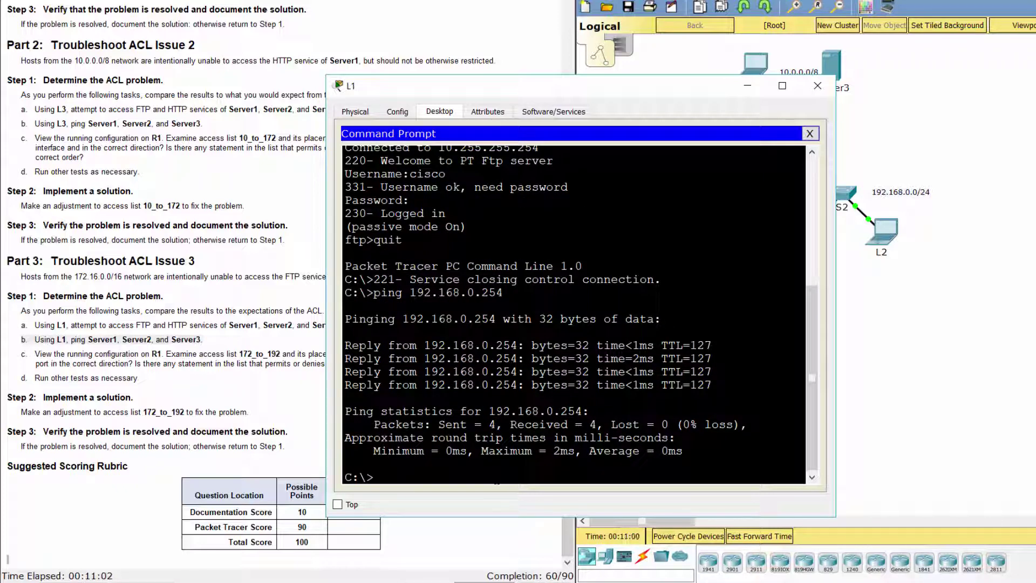
{"action": "type", "text": "ping 10.255.255.254"}
{"action": "key", "text": "Return"}
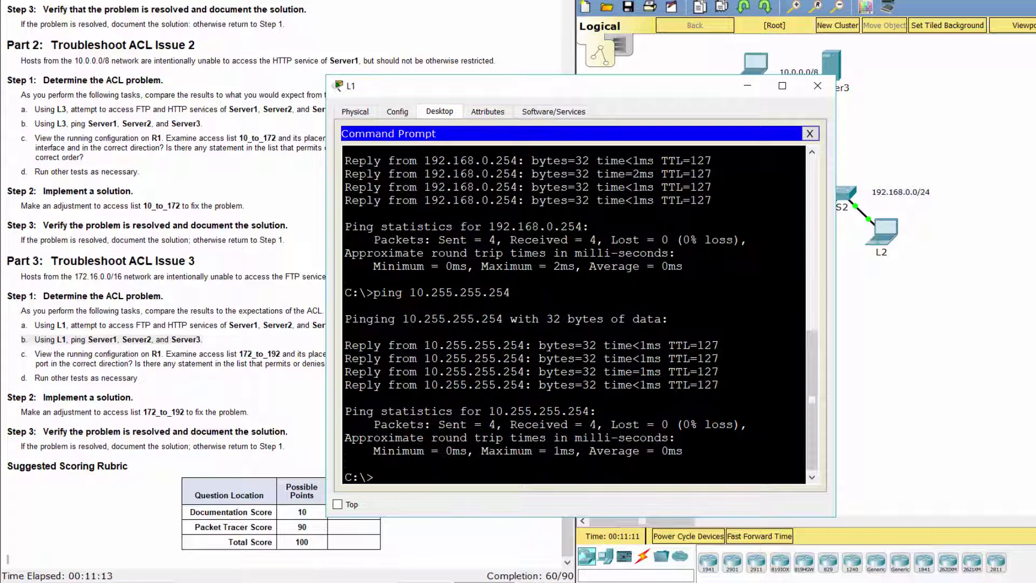
{"action": "left_click", "coordinate": [29, 356]}
{"action": "left_click_drag", "start_coordinate": [22, 352], "coordinate": [555, 364]}
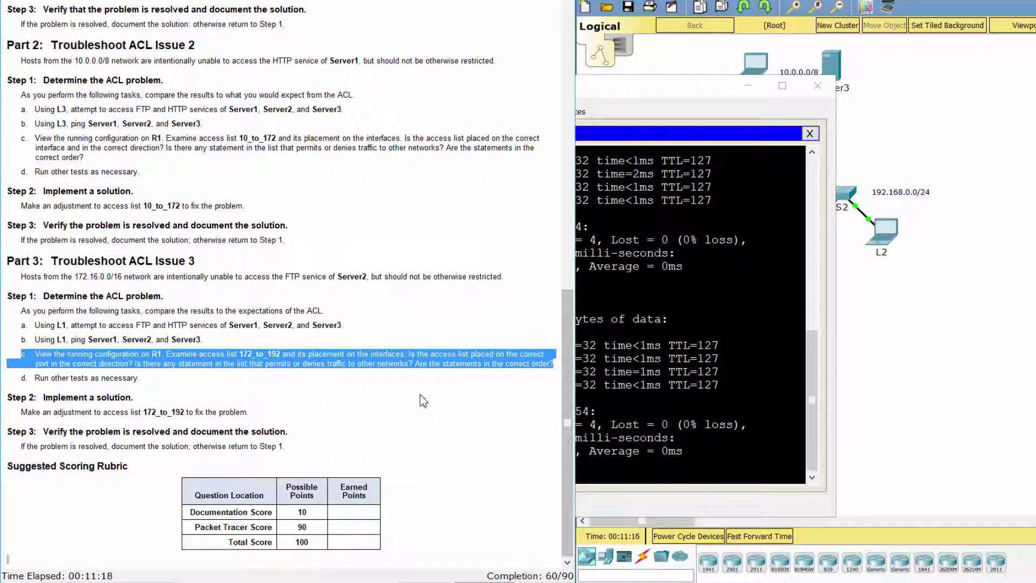
{"action": "left_click", "coordinate": [426, 399]}
On R1, exit interface mode and display the running configuration with 'do show run'
{"action": "left_click", "coordinate": [983, 215]}
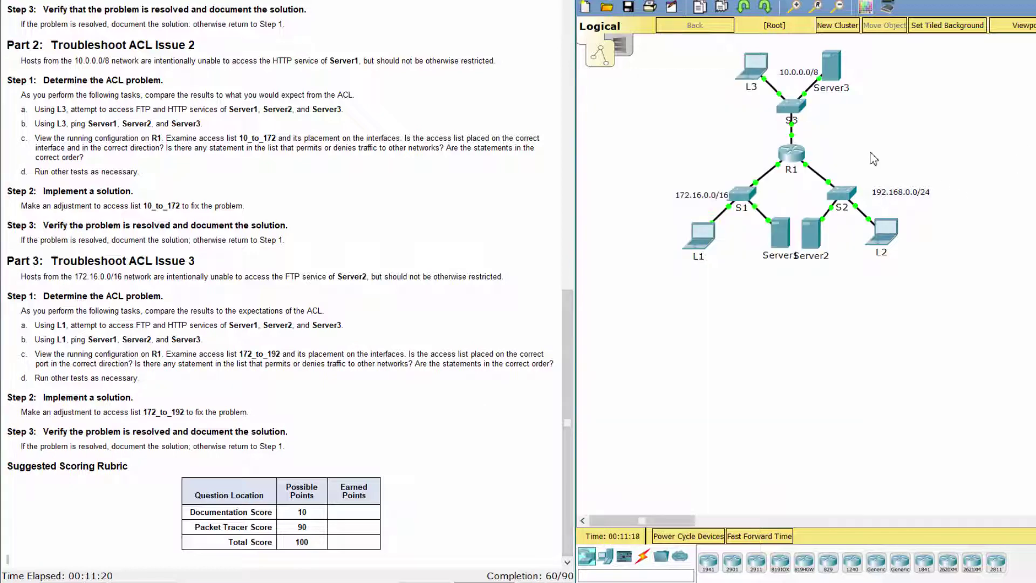
{"action": "left_click", "coordinate": [792, 157]}
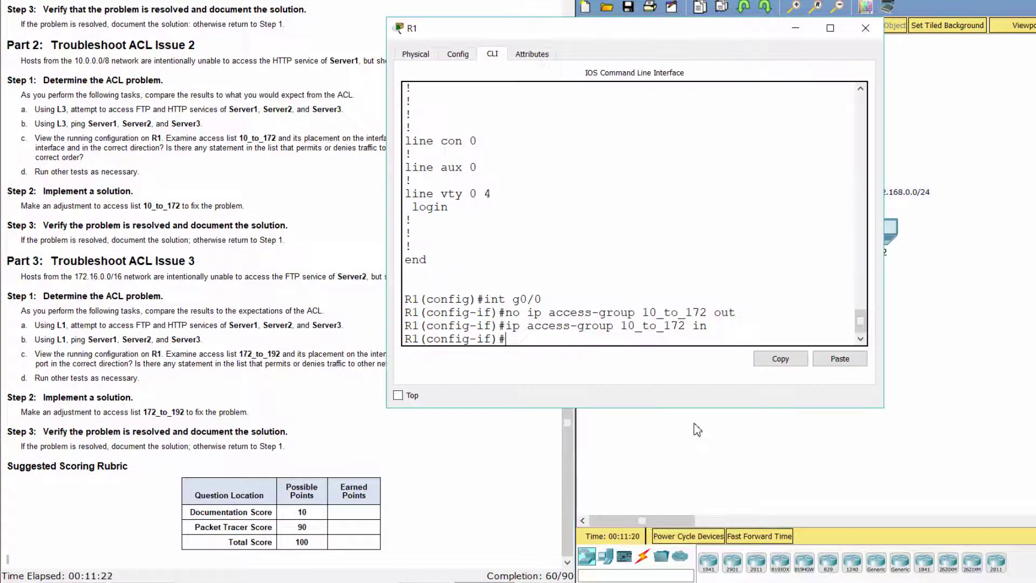
{"action": "key", "text": "Return"}
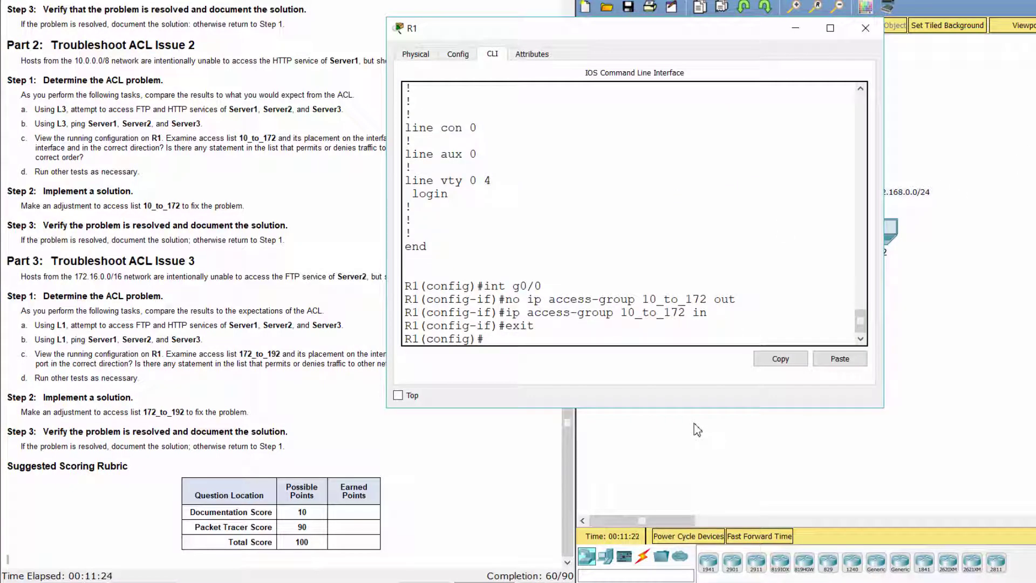
{"action": "type", "text": "do show run"}
{"action": "key", "text": "Return"}
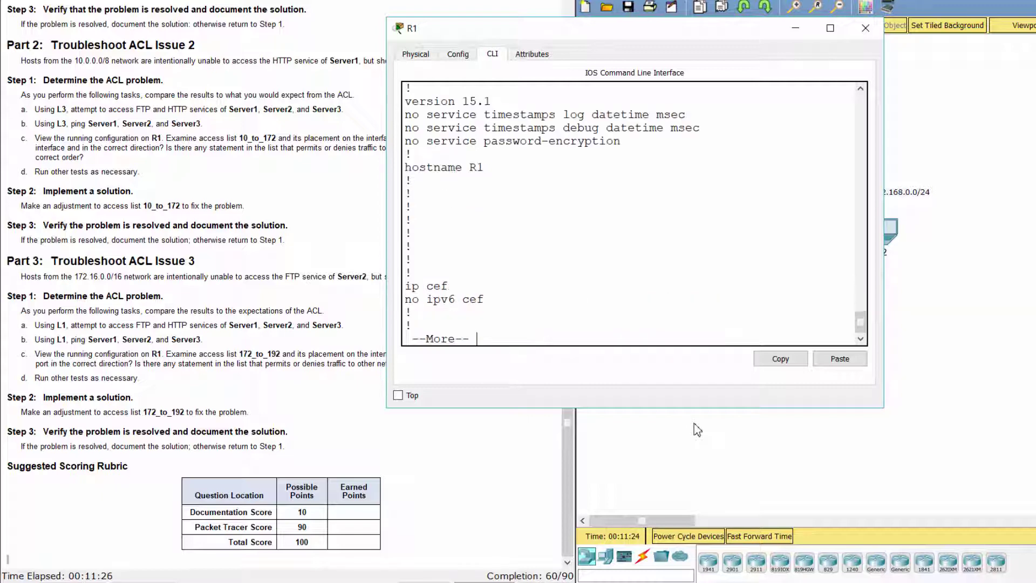
{"action": "key", "text": "space"}
{"action": "key", "text": "space"}
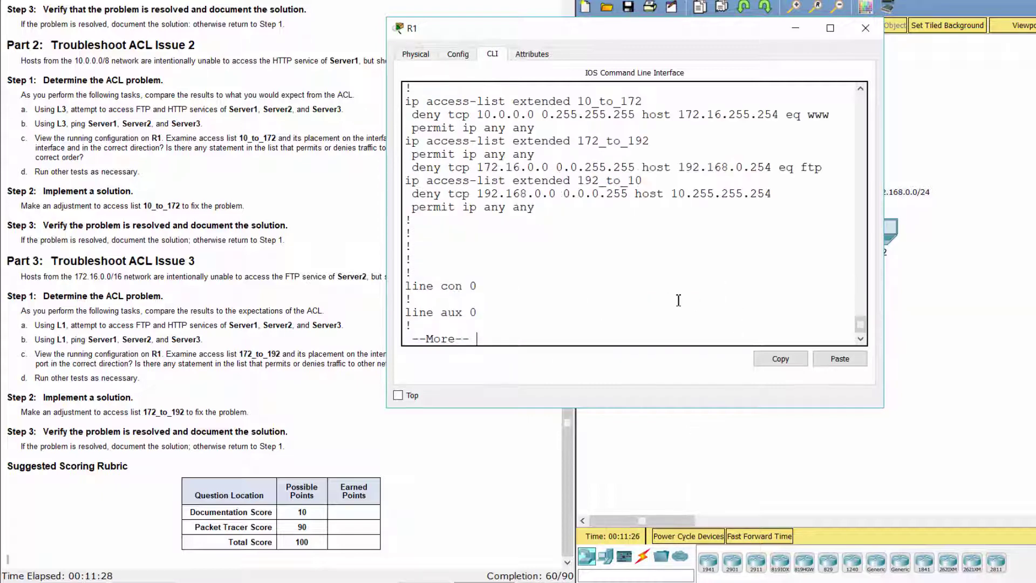
Inspect access list 172_to_192, noting permit ip any any precedes the ftp deny
{"action": "scroll", "coordinate": [678, 301], "scroll_direction": "up", "scroll_amount": 3}
{"action": "scroll", "coordinate": [659, 302], "scroll_direction": "down", "scroll_amount": 2}
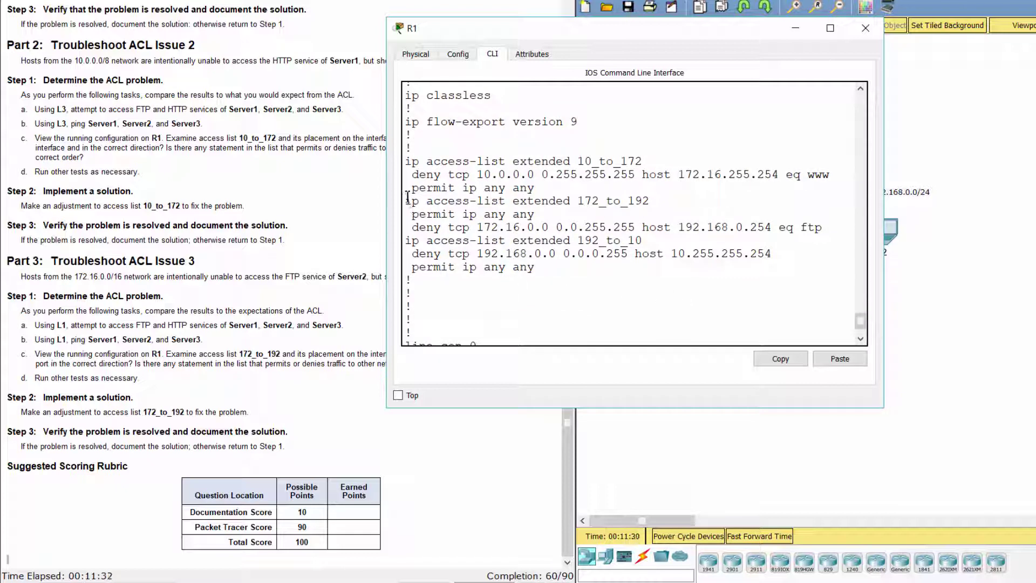
{"action": "left_click_drag", "start_coordinate": [407, 197], "coordinate": [825, 226]}
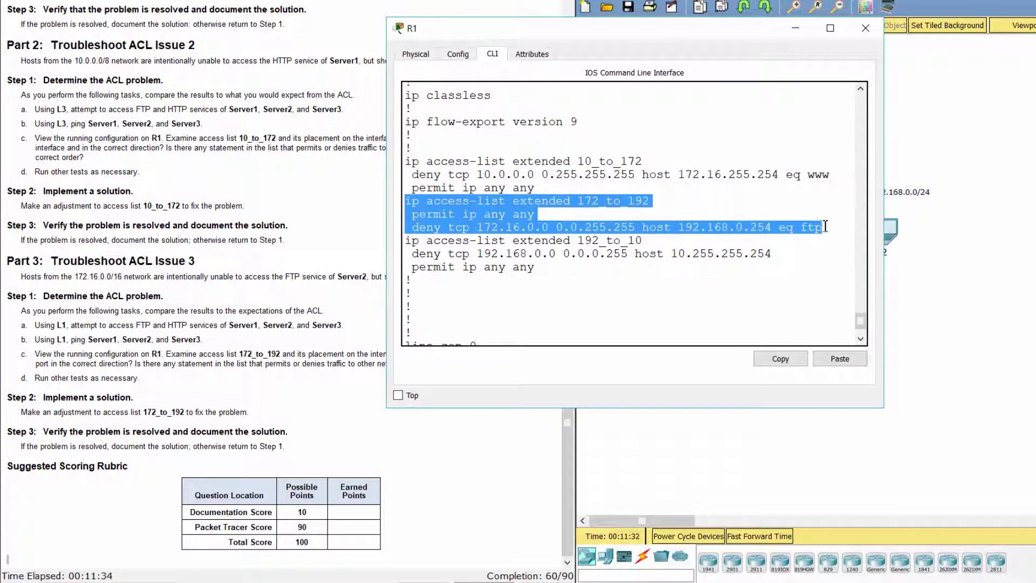
{"action": "left_click_drag", "start_coordinate": [413, 214], "coordinate": [523, 215]}
Review the GigabitEthernet0/1 interface settings for the applied access list
{"action": "scroll", "coordinate": [592, 259], "scroll_direction": "up", "scroll_amount": 6}
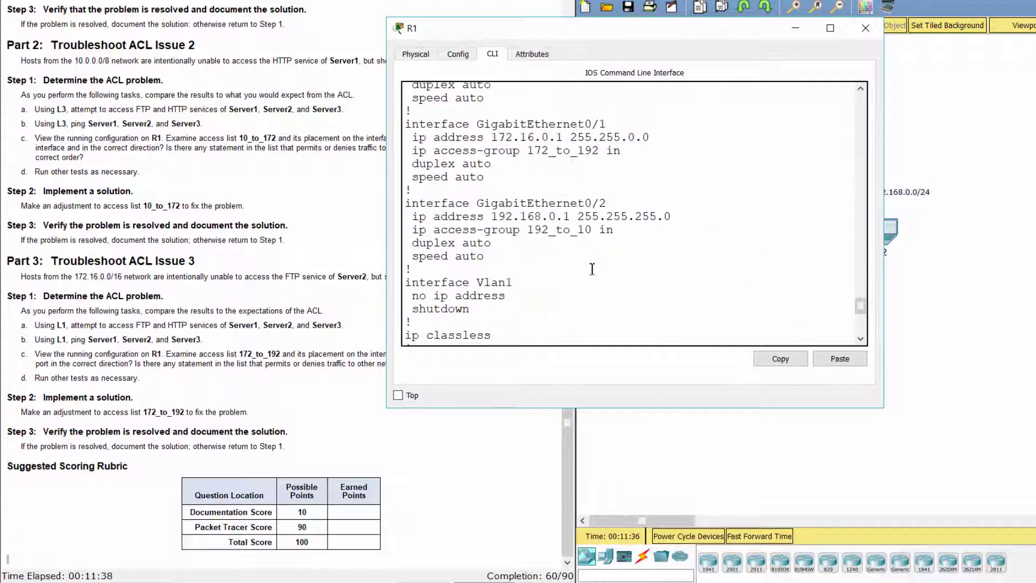
{"action": "scroll", "coordinate": [593, 269], "scroll_direction": "up", "scroll_amount": 2}
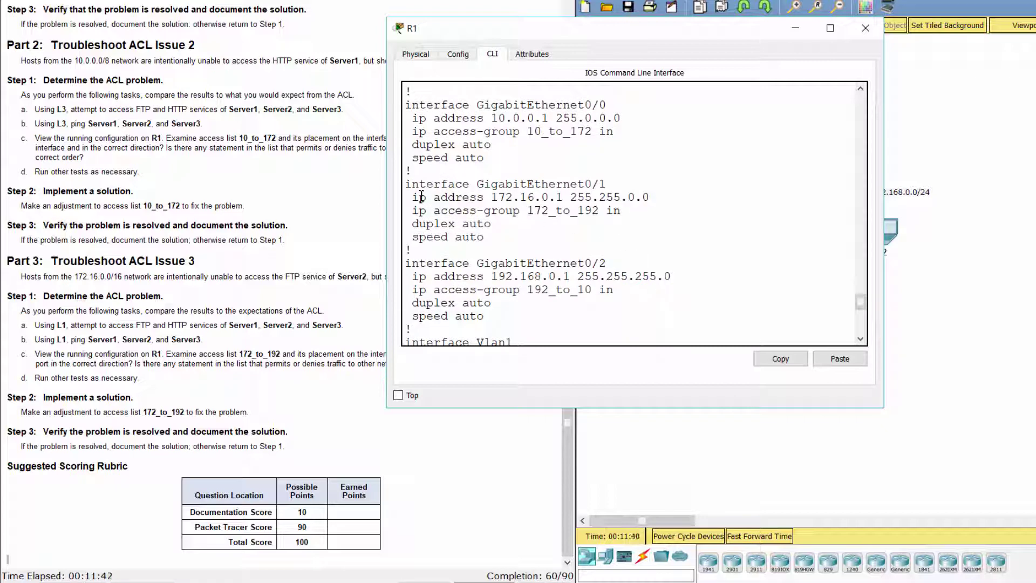
{"action": "left_click_drag", "start_coordinate": [410, 185], "coordinate": [528, 227]}
{"action": "left_click", "coordinate": [551, 227]}
{"action": "scroll", "coordinate": [558, 233], "scroll_direction": "down", "scroll_amount": 8}
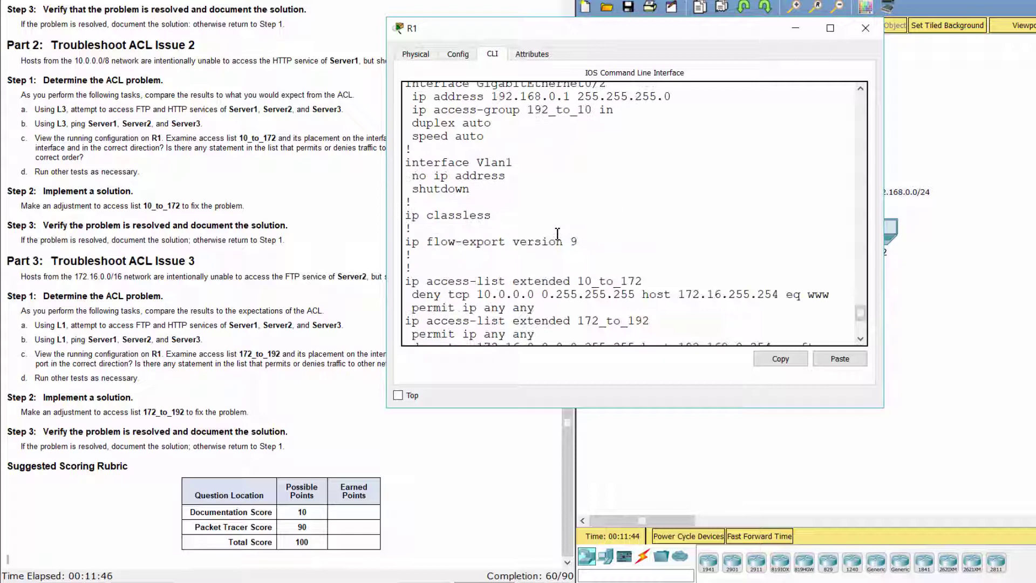
{"action": "left_click", "coordinate": [9, 404]}
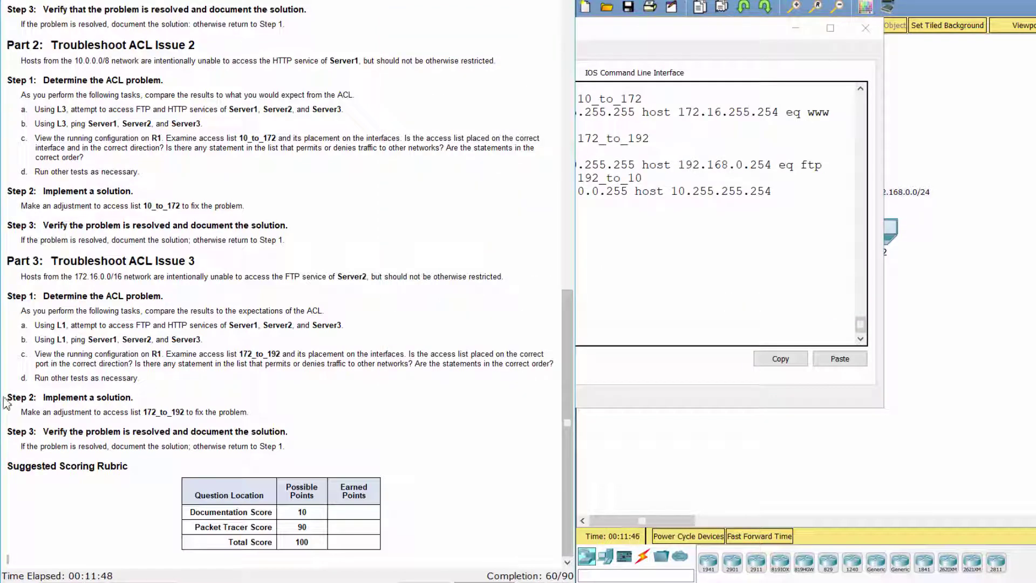
In R1's extended access list 172_to_192, delete entry 10 and re-add 'permit ip any any'
{"action": "left_click_drag", "start_coordinate": [6, 399], "coordinate": [134, 398]}
{"action": "left_click", "coordinate": [694, 312]}
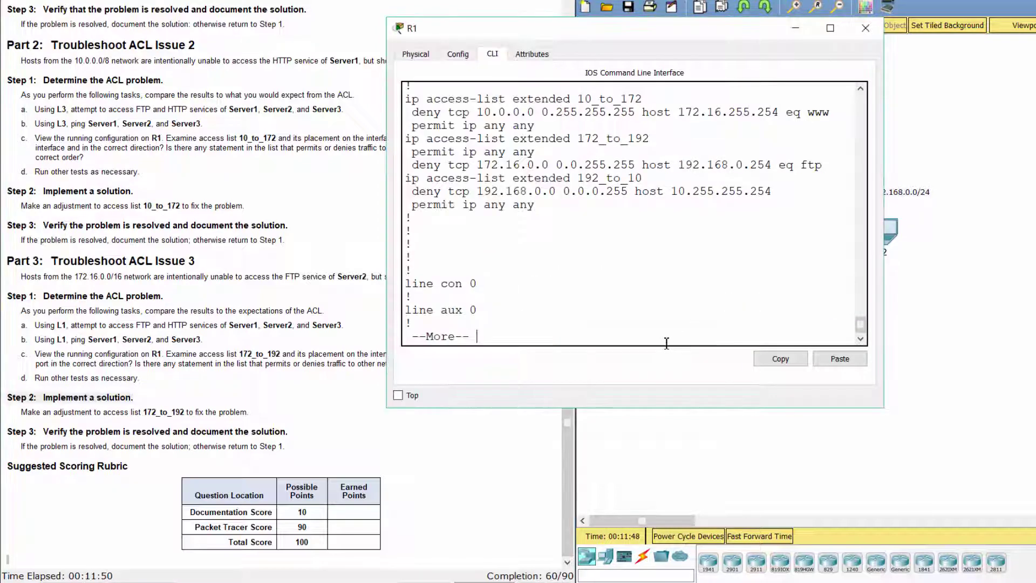
{"action": "key", "text": "space"}
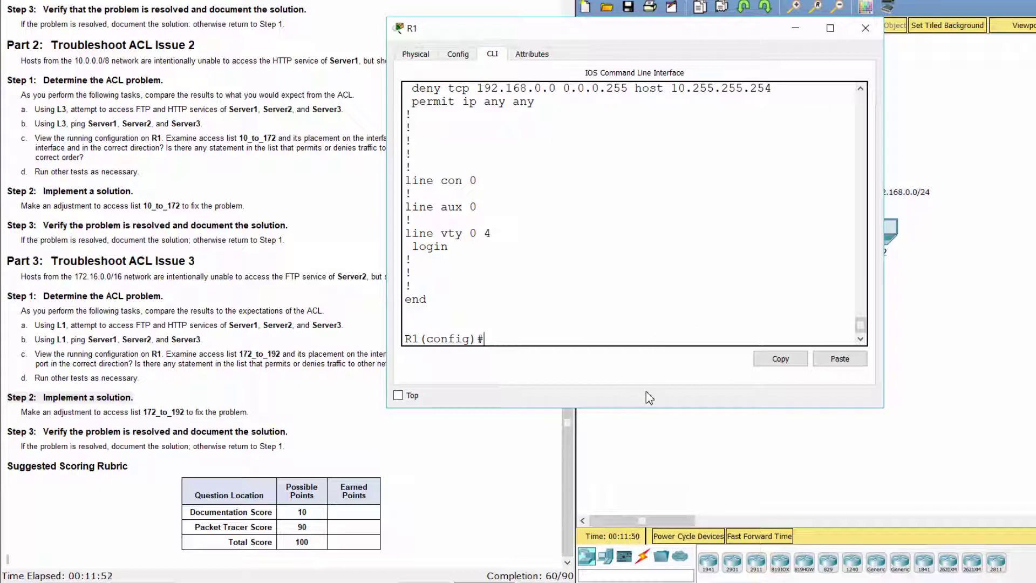
{"action": "type", "text": "ip access-list ext"}
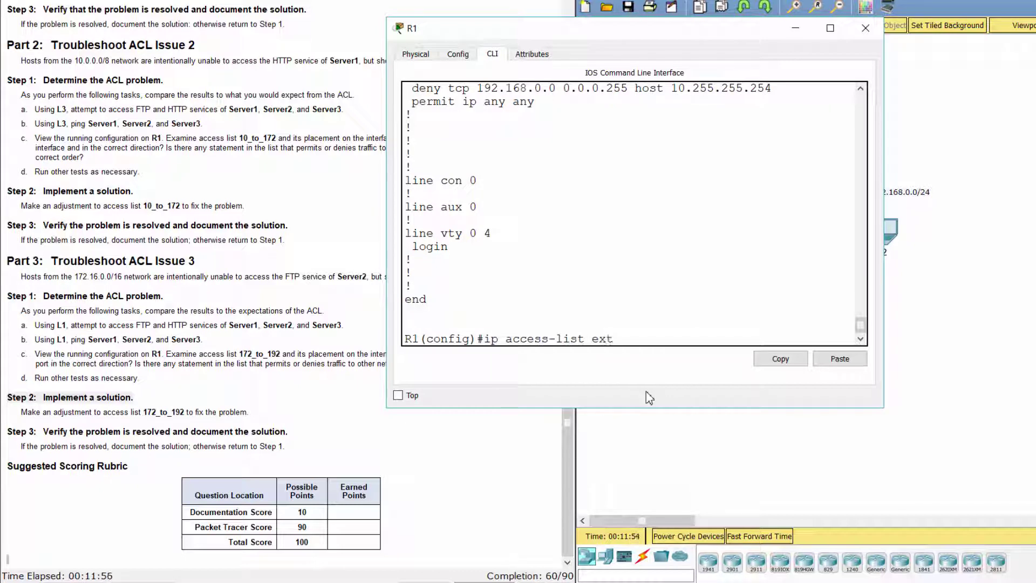
{"action": "type", "text": "ended 172_to_192"}
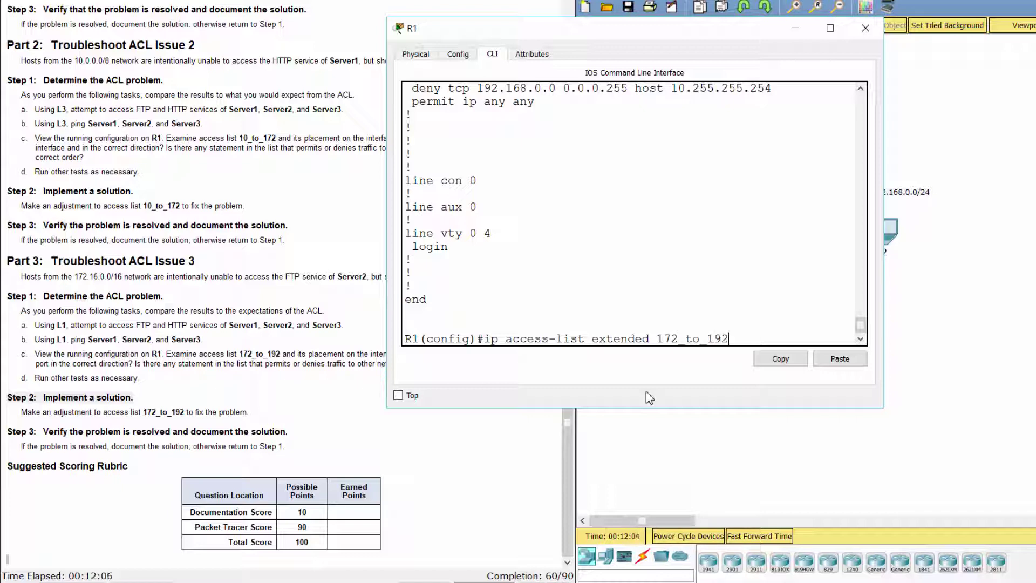
{"action": "key", "text": "Return"}
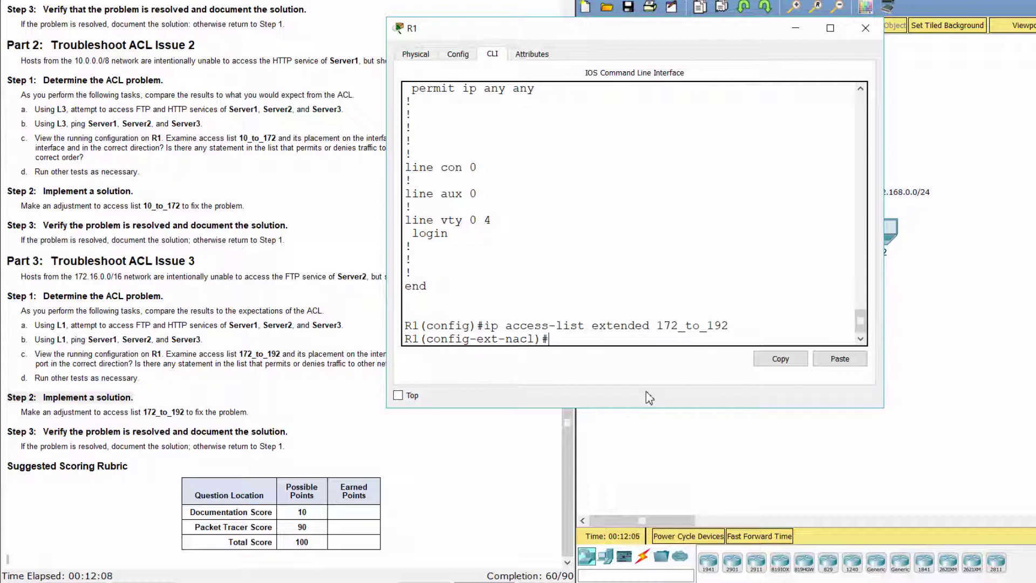
{"action": "type", "text": "no 10"}
{"action": "key", "text": "Return"}
{"action": "type", "text": "permit ip an"}
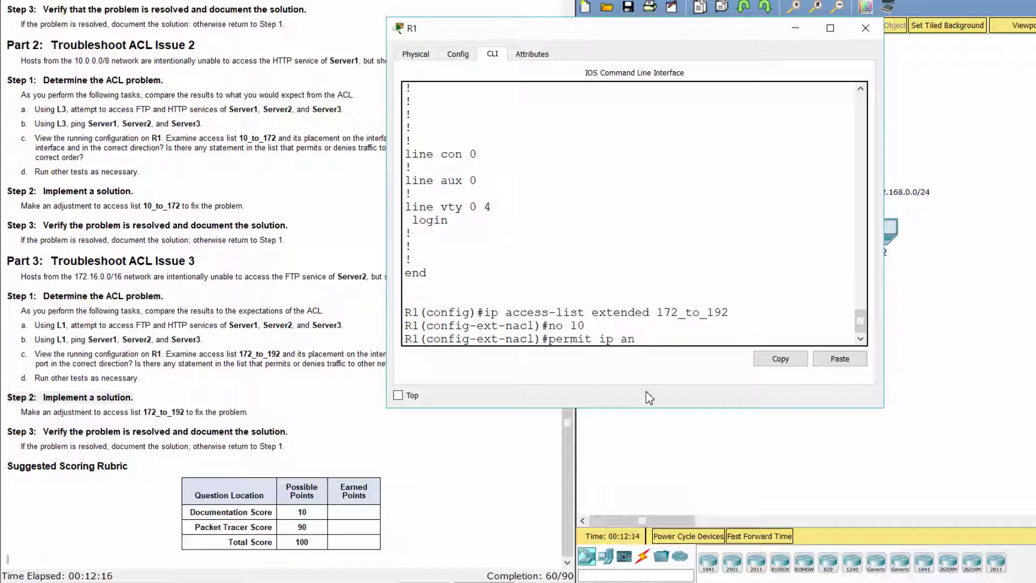
{"action": "type", "text": "y any"}
{"action": "key", "text": "Return"}
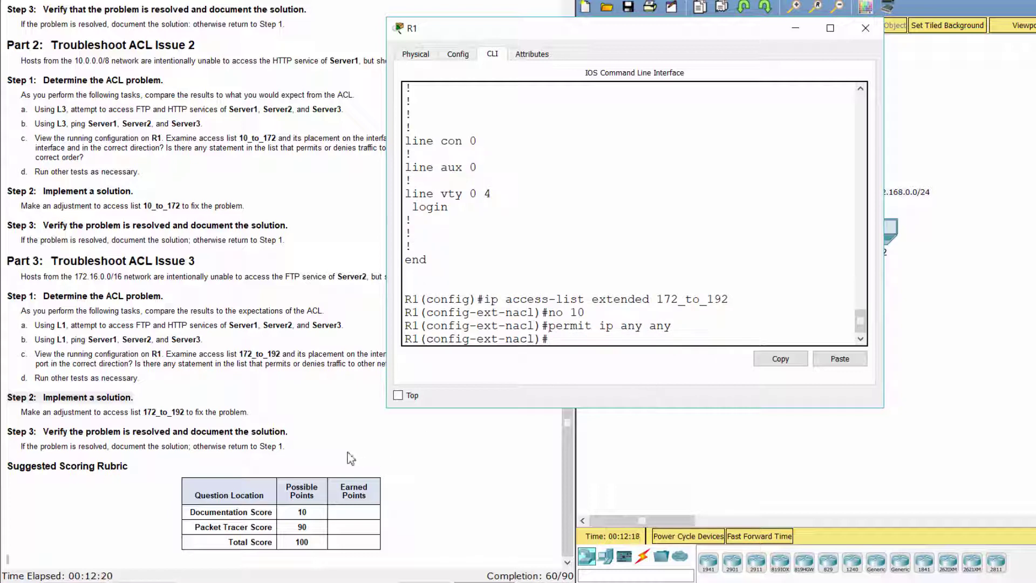
Review the Step 3 verification heading in the lab instructions, then return to the topology
{"action": "left_click", "coordinate": [304, 449]}
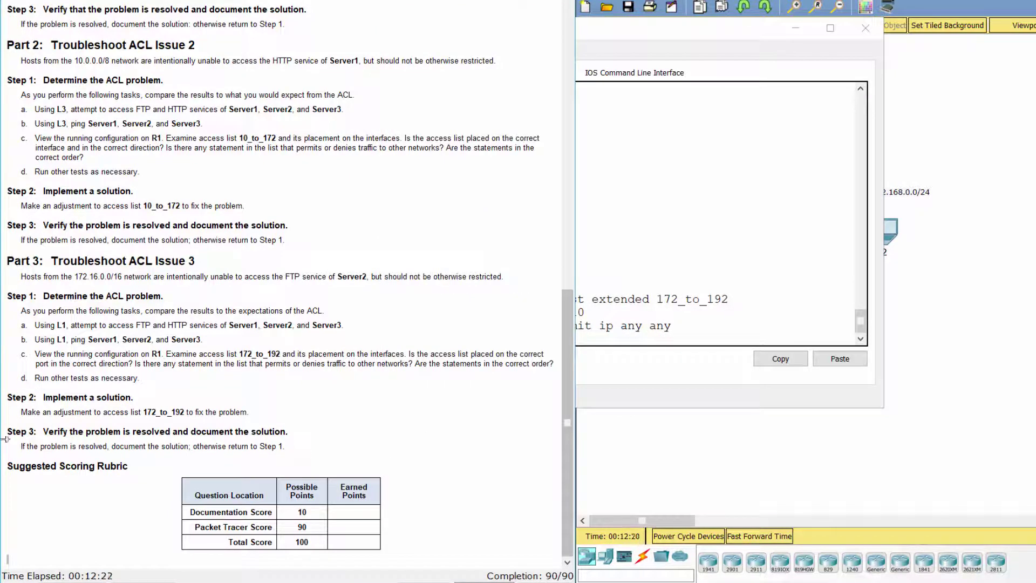
{"action": "left_click_drag", "start_coordinate": [6, 431], "coordinate": [301, 422]}
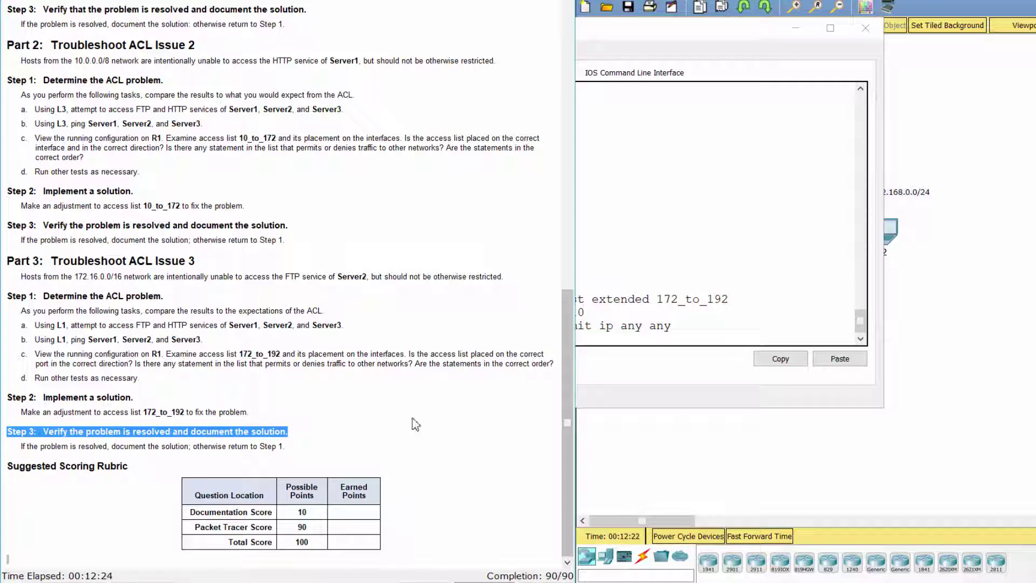
{"action": "left_click", "coordinate": [394, 454]}
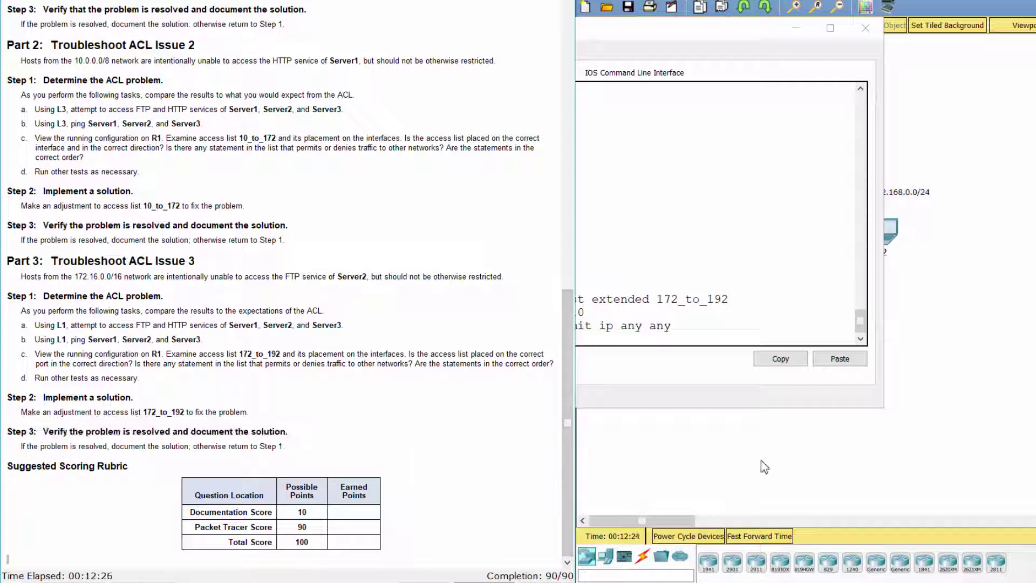
{"action": "left_click", "coordinate": [705, 400]}
{"action": "left_click", "coordinate": [734, 429]}
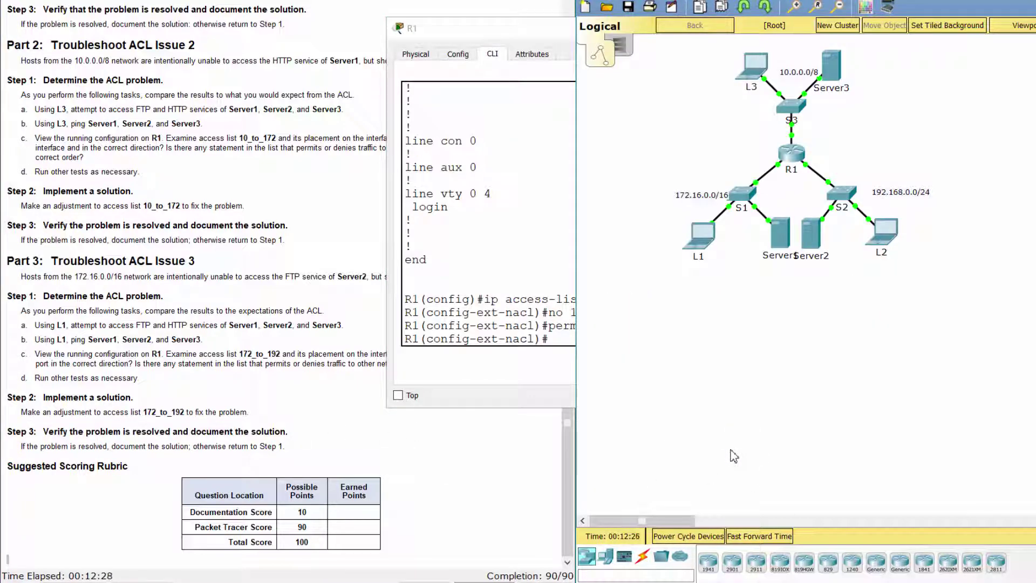
From L1, ping 192.168.0.254 successfully and attempt an FTP connection to it, which stalls
{"action": "left_click", "coordinate": [698, 242]}
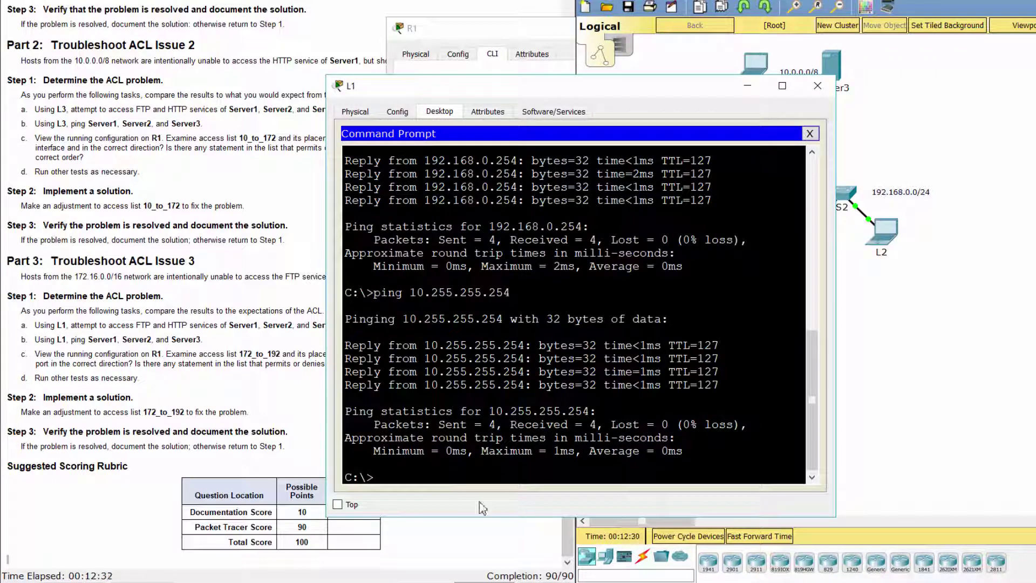
{"action": "type", "text": "ping 192.168.0.254"}
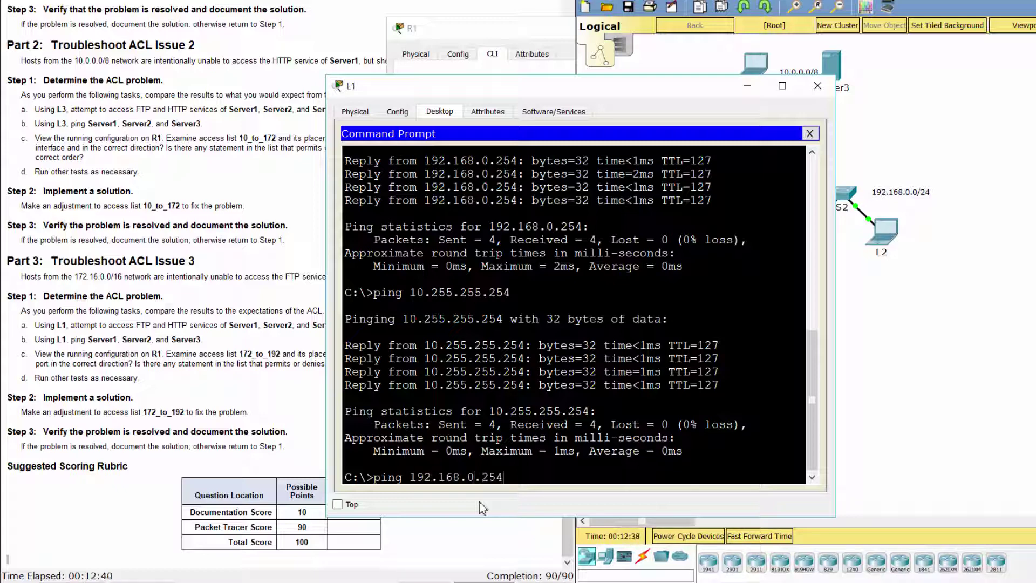
{"action": "key", "text": "Return"}
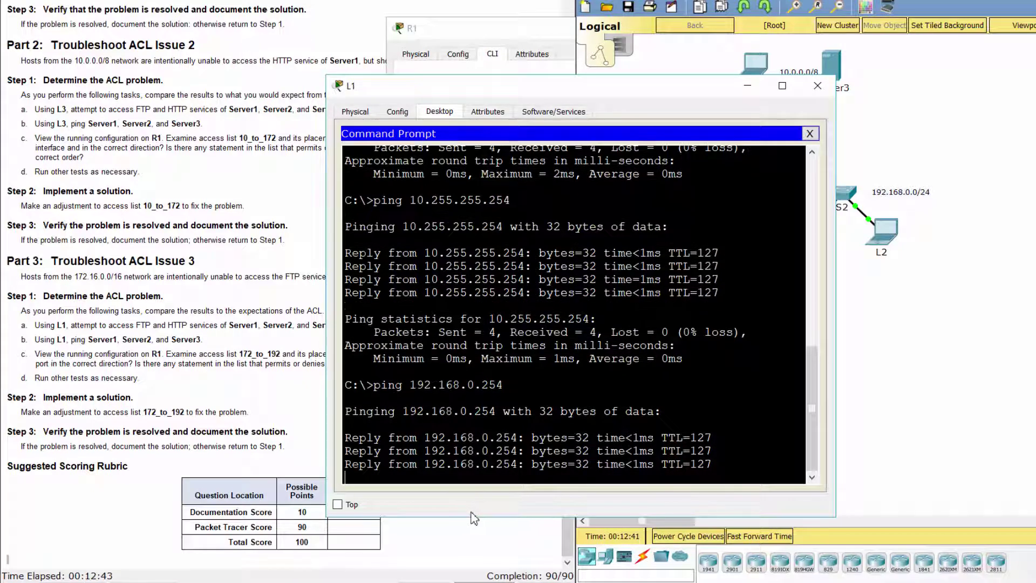
{"action": "type", "text": "ftp 1"}
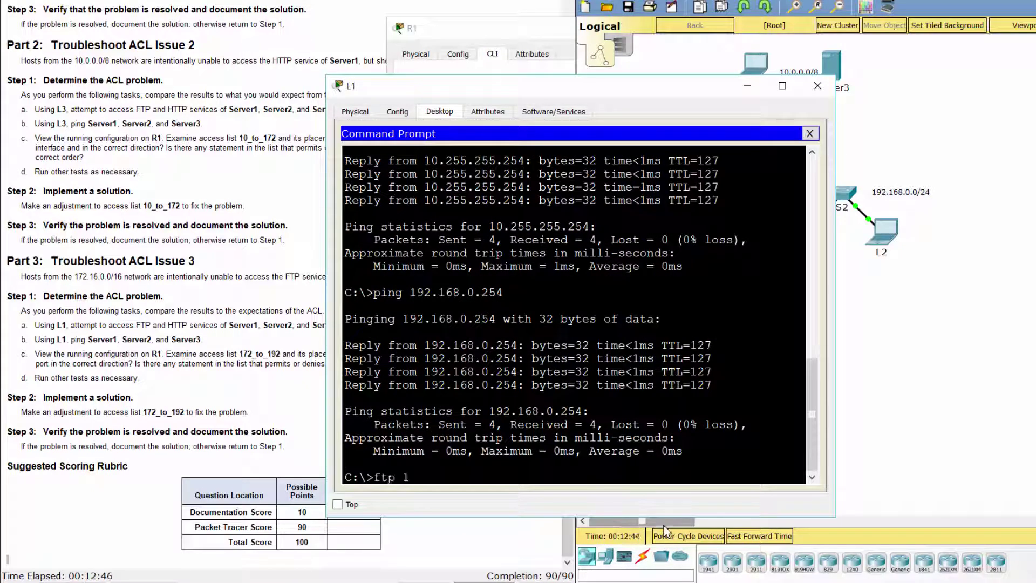
{"action": "type", "text": "92.168.0.254"}
{"action": "key", "text": "Return"}
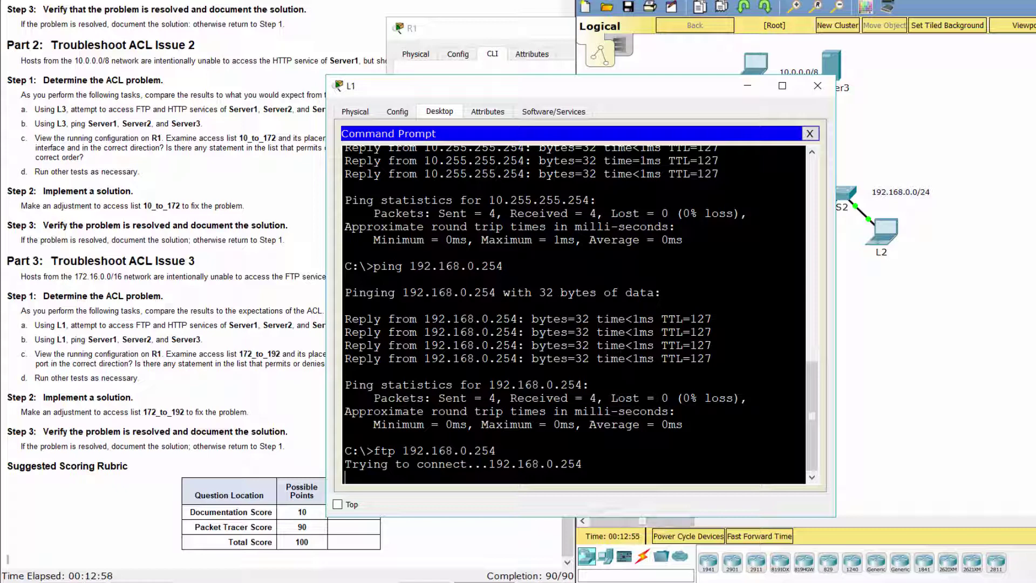
Load Server2's welcome page at 192.168.0.254 in L1's web browser
{"action": "left_click", "coordinate": [810, 133]}
{"action": "left_click", "coordinate": [754, 197]}
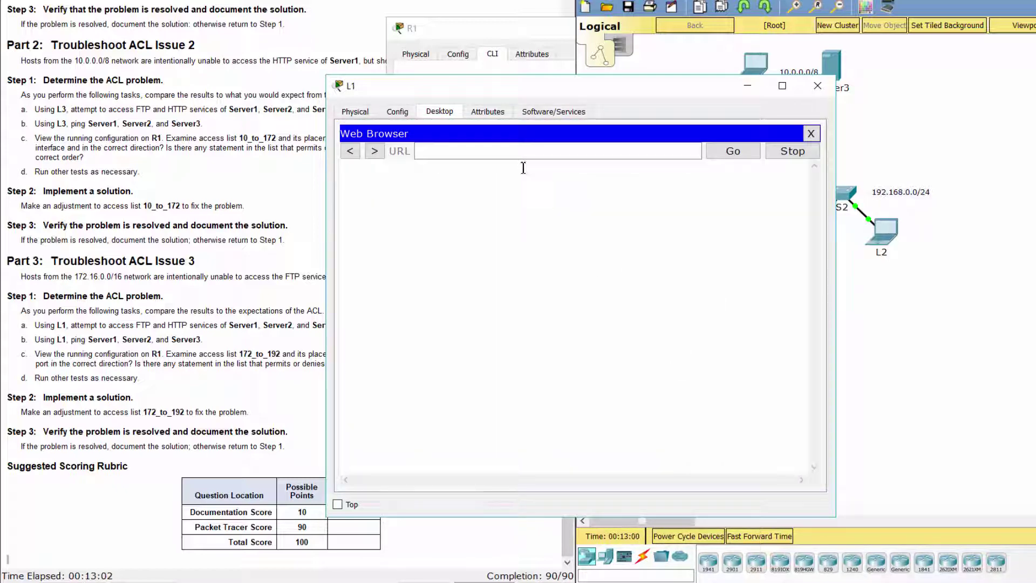
{"action": "type", "text": "192.168.0.254"}
{"action": "key", "text": "Return"}
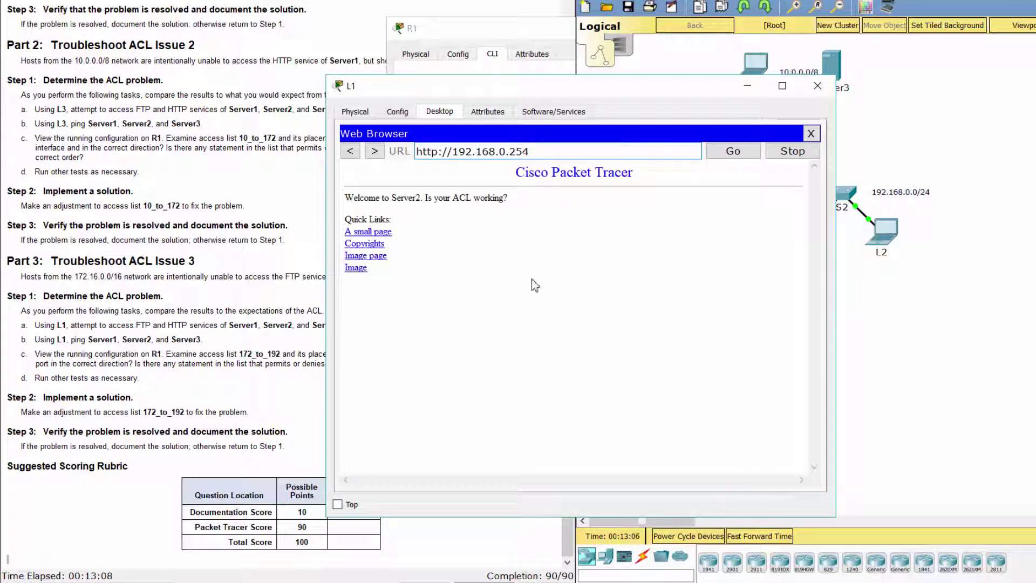
{"action": "left_click", "coordinate": [266, 428]}
Display R1's running configuration with 'do show run' and page through it
{"action": "scroll", "coordinate": [266, 428], "scroll_direction": "up", "scroll_amount": 10}
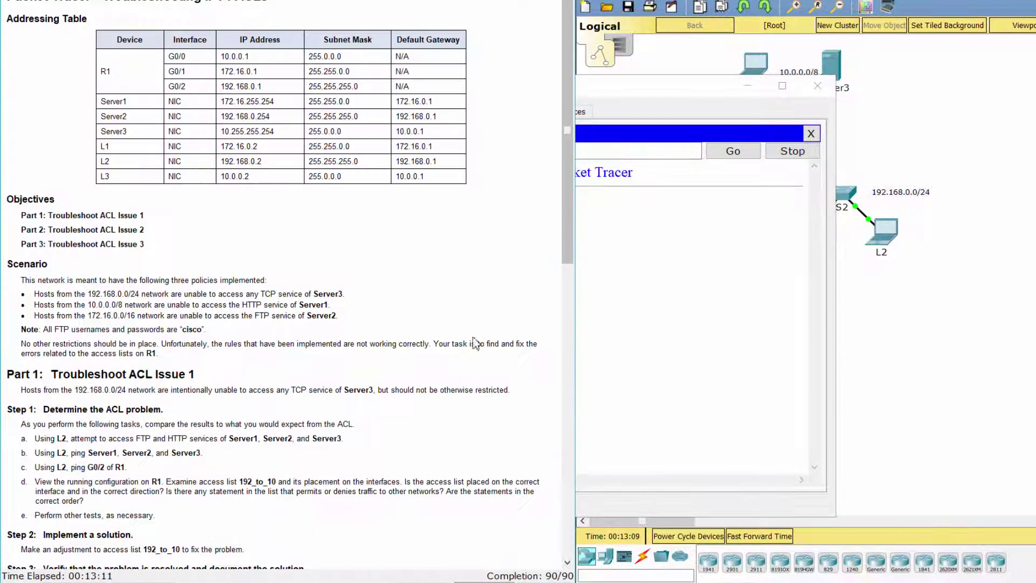
{"action": "left_click", "coordinate": [850, 381]}
{"action": "left_click", "coordinate": [798, 152]}
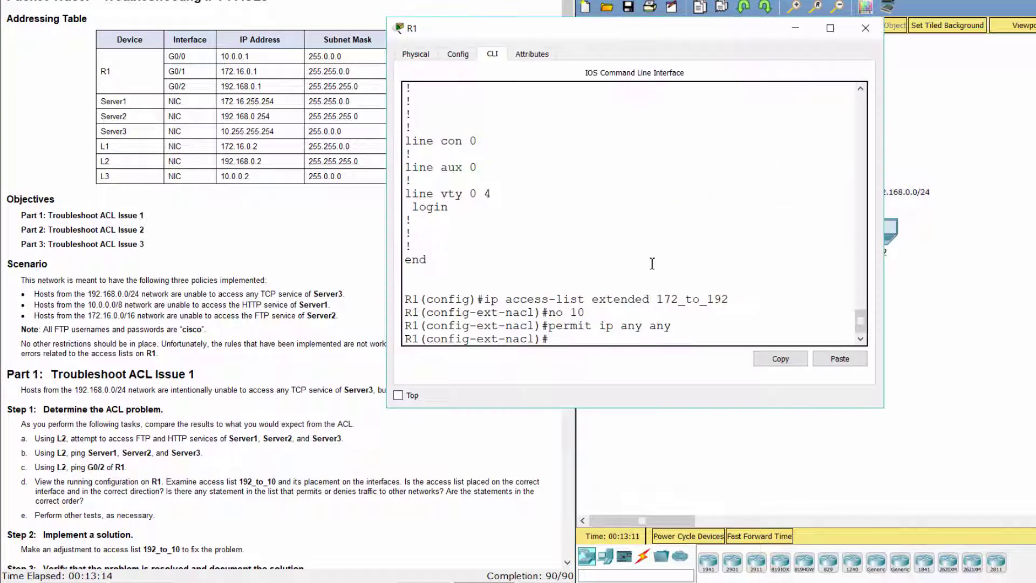
{"action": "type", "text": "do show run"}
{"action": "key", "text": "Return"}
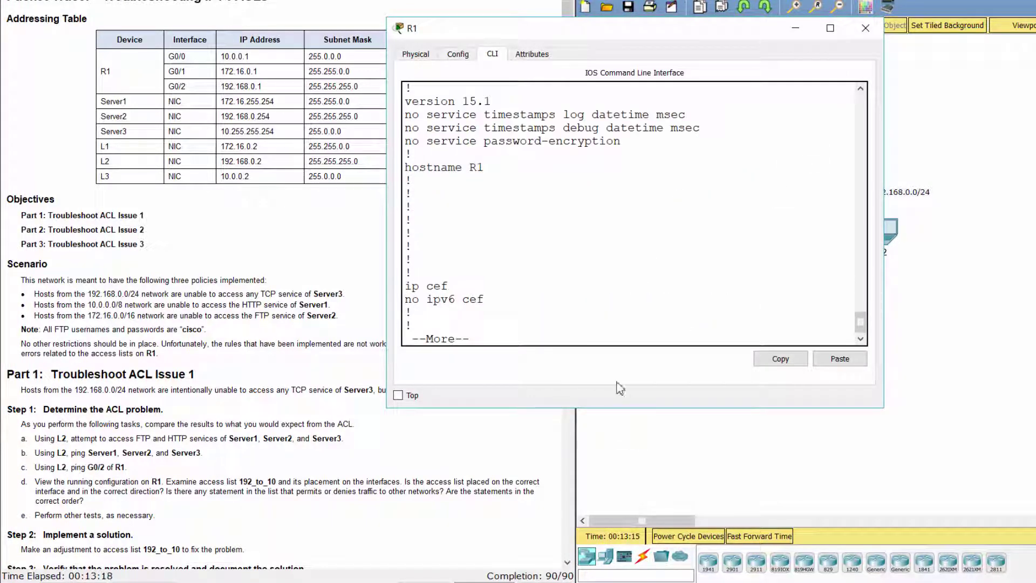
{"action": "key", "text": "space"}
{"action": "key", "text": "space"}
{"action": "key", "text": "space"}
{"action": "scroll", "coordinate": [622, 310], "scroll_direction": "up", "scroll_amount": 5}
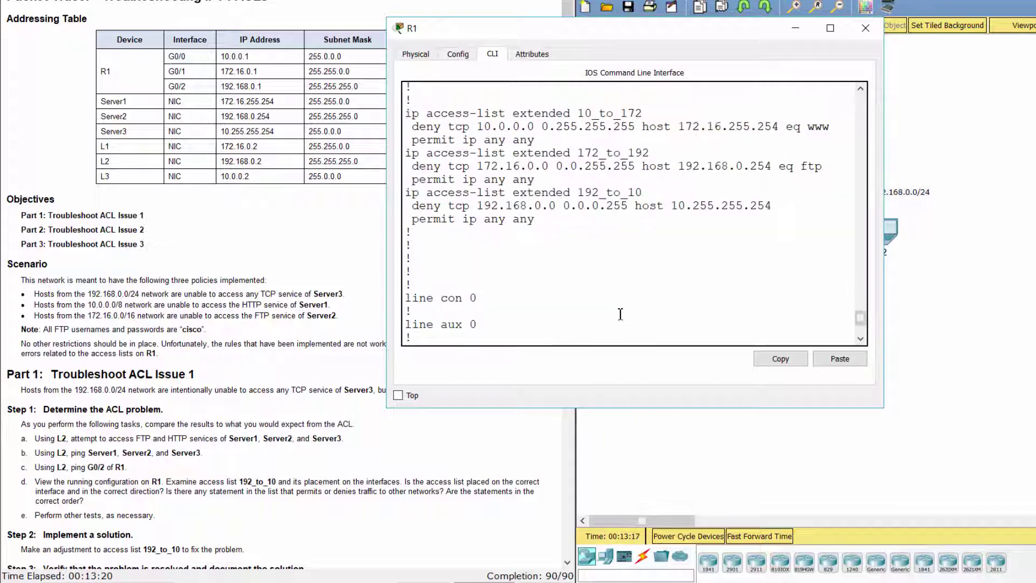
{"action": "scroll", "coordinate": [540, 287], "scroll_direction": "down", "scroll_amount": 4}
{"action": "scroll", "coordinate": [504, 275], "scroll_direction": "up", "scroll_amount": 3}
{"action": "scroll", "coordinate": [503, 275], "scroll_direction": "down", "scroll_amount": 2}
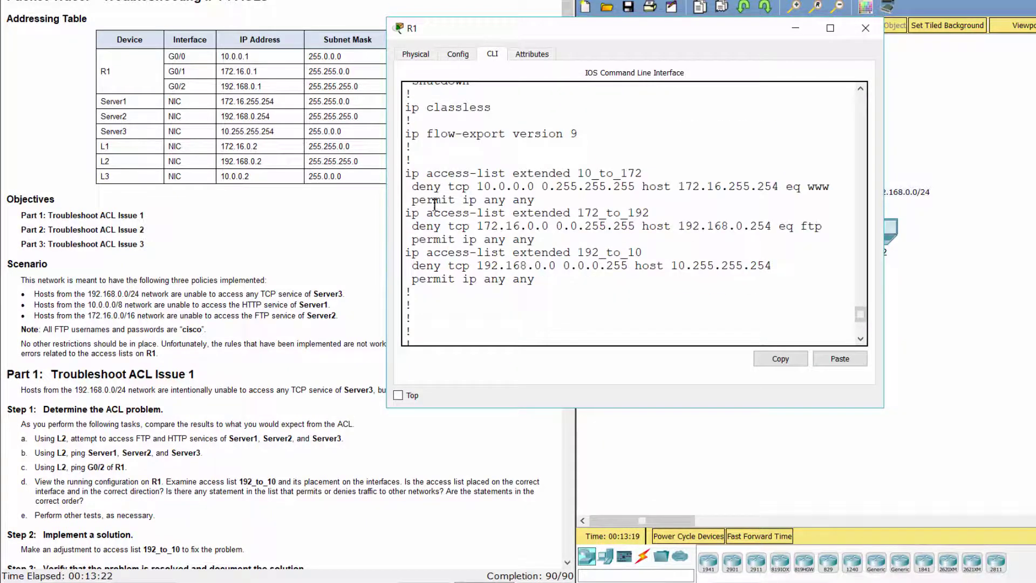
Review the three access list definitions in R1's running configuration
{"action": "left_click_drag", "start_coordinate": [406, 174], "coordinate": [599, 294]}
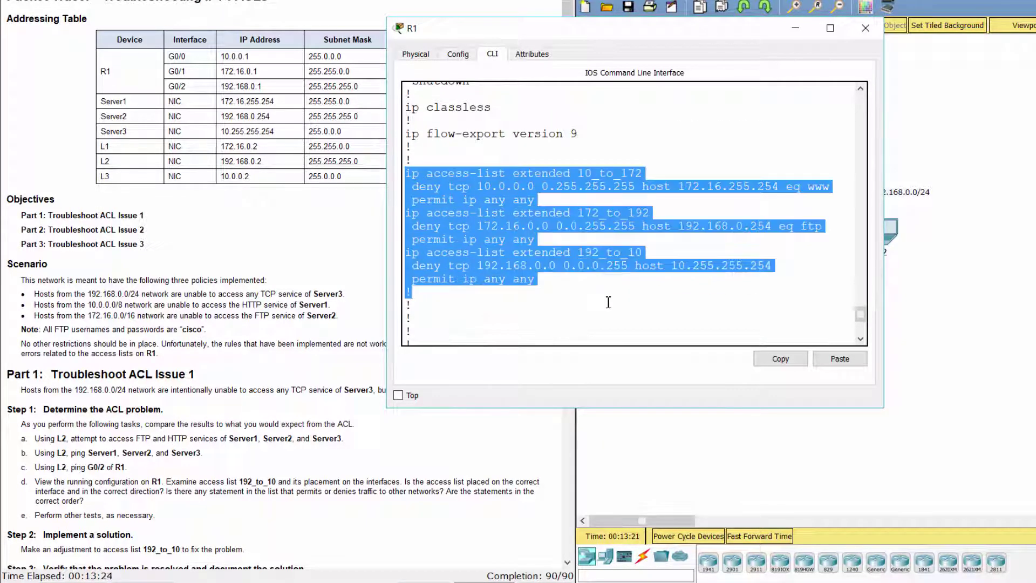
{"action": "left_click", "coordinate": [610, 304]}
{"action": "scroll", "coordinate": [609, 304], "scroll_direction": "up", "scroll_amount": 8}
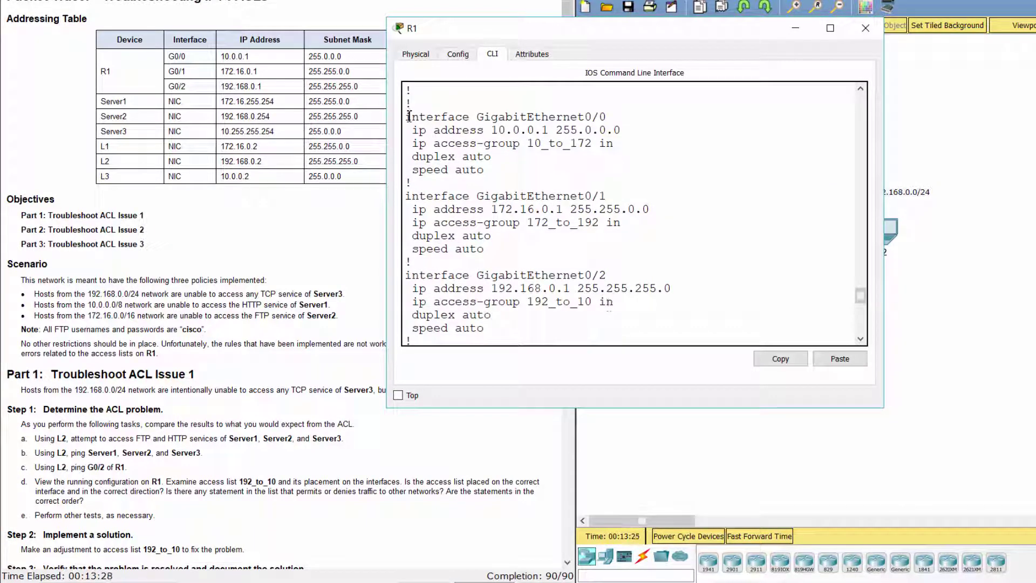
Check the GigabitEthernet0/0 and 0/1 settings where 172_to_192 and 192_to_10 are applied inbound
{"action": "left_click_drag", "start_coordinate": [409, 116], "coordinate": [515, 181]}
{"action": "left_click", "coordinate": [515, 183]}
{"action": "left_click_drag", "start_coordinate": [406, 201], "coordinate": [609, 197]}
{"action": "left_click", "coordinate": [646, 192]}
{"action": "left_click_drag", "start_coordinate": [410, 222], "coordinate": [606, 195]}
{"action": "left_click", "coordinate": [648, 210]}
{"action": "left_click_drag", "start_coordinate": [409, 222], "coordinate": [632, 227]}
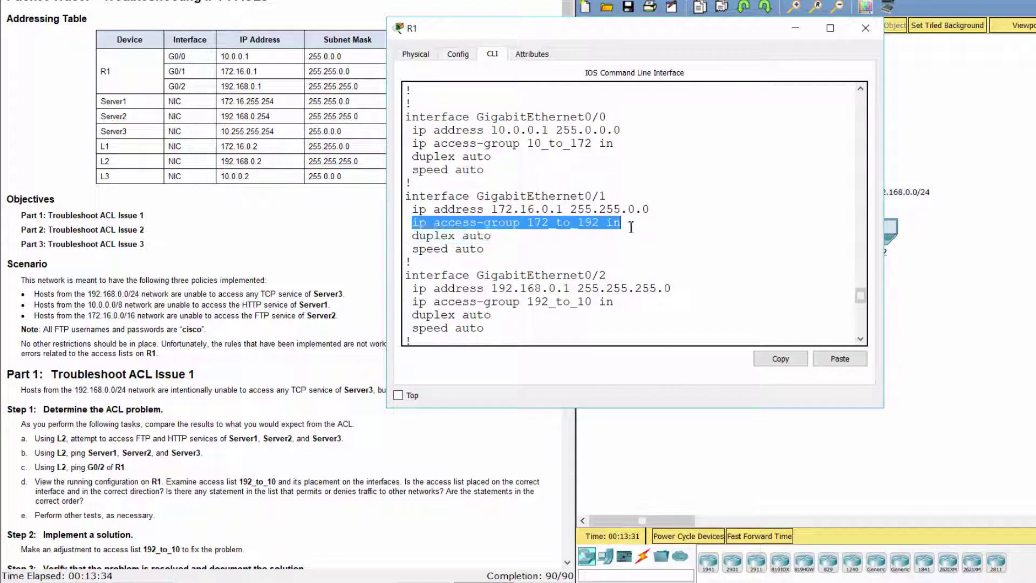
{"action": "left_click", "coordinate": [634, 256]}
{"action": "scroll", "coordinate": [634, 255], "scroll_direction": "down", "scroll_amount": 2}
{"action": "left_click_drag", "start_coordinate": [406, 215], "coordinate": [583, 231]}
{"action": "left_click_drag", "start_coordinate": [414, 241], "coordinate": [615, 241]}
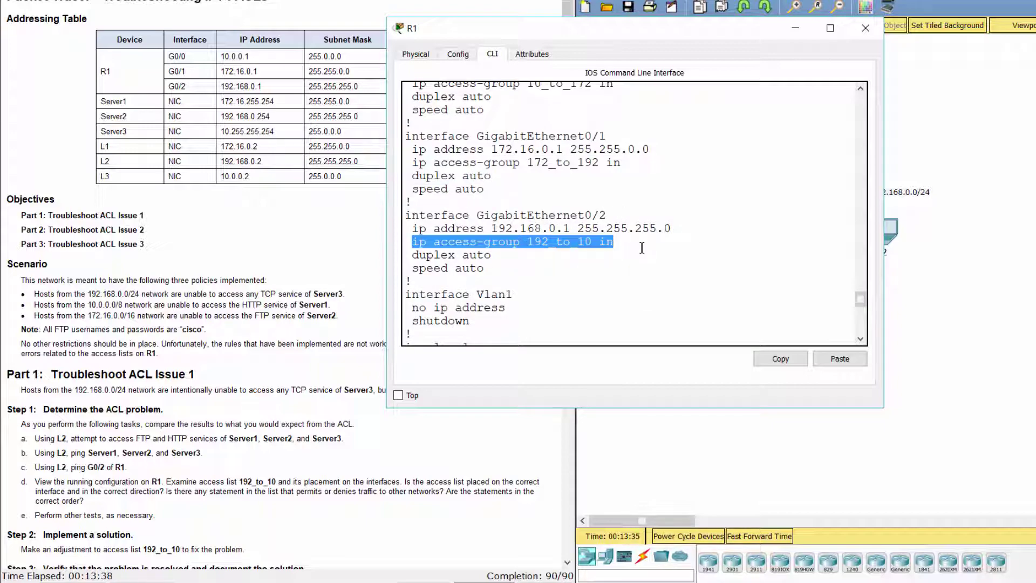
{"action": "left_click", "coordinate": [643, 265]}
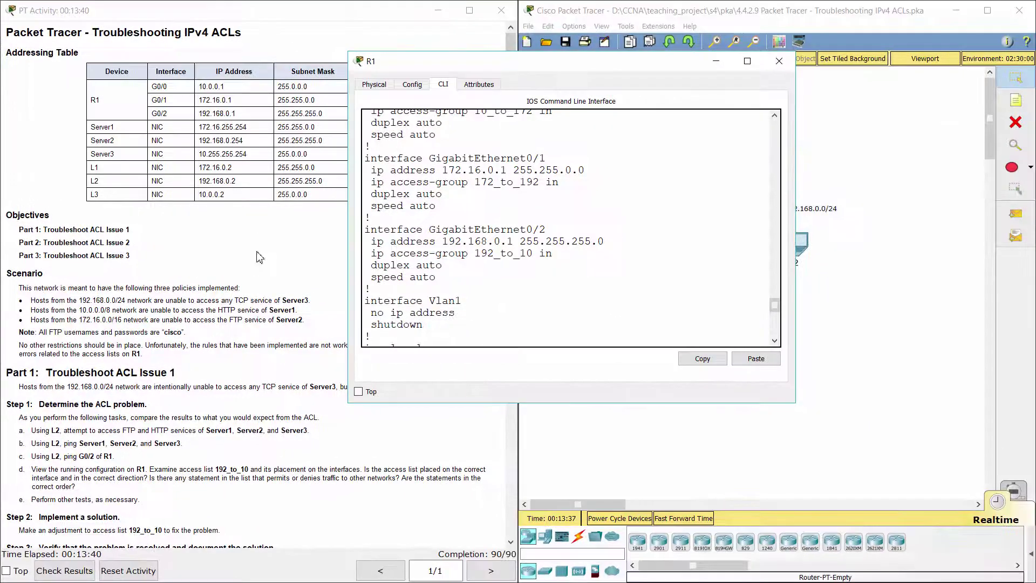
Bring the network topology in front of R1's configuration window
{"action": "left_click", "coordinate": [931, 164]}
{"action": "left_click", "coordinate": [931, 164]}
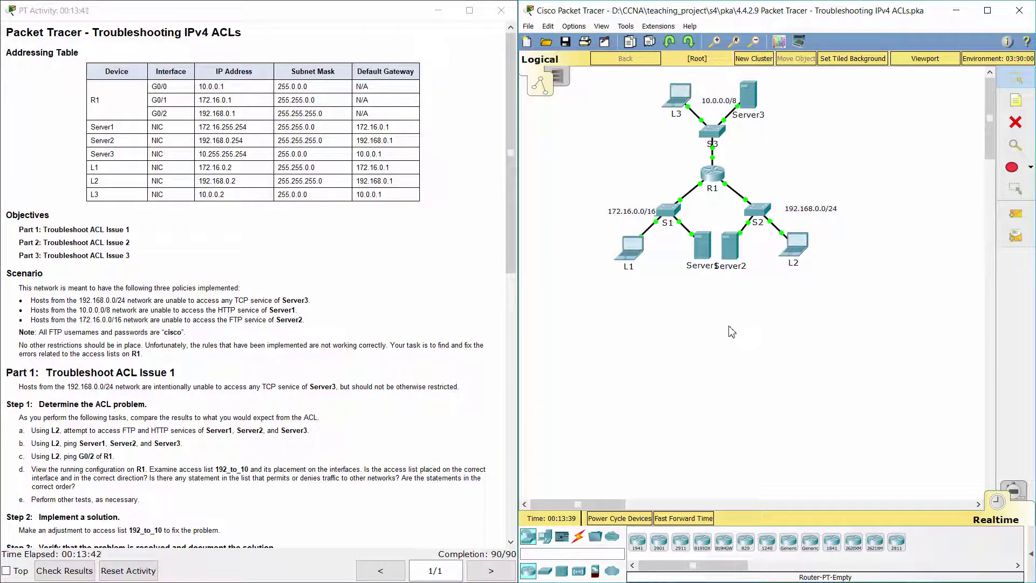